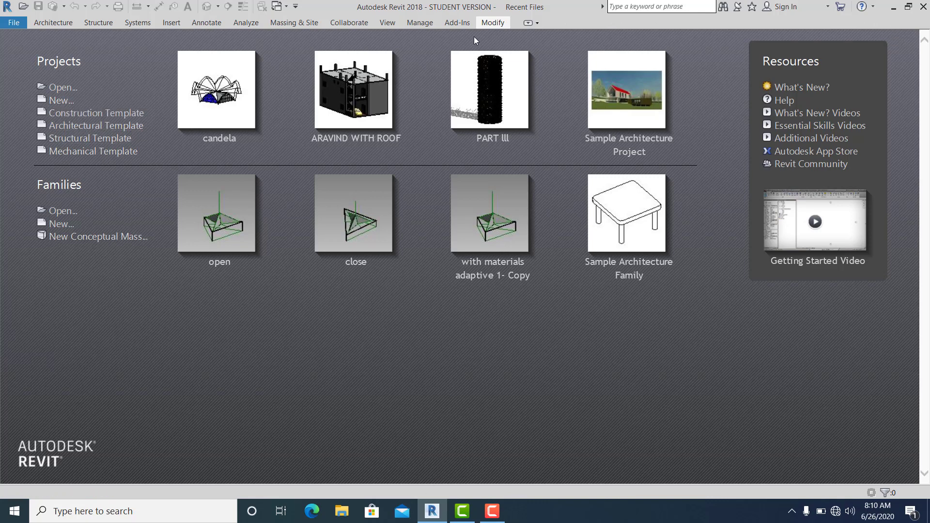
Step: Create a new project from the DefaultMetric.rte template in the US Metric templates folder
left_click(69, 103)
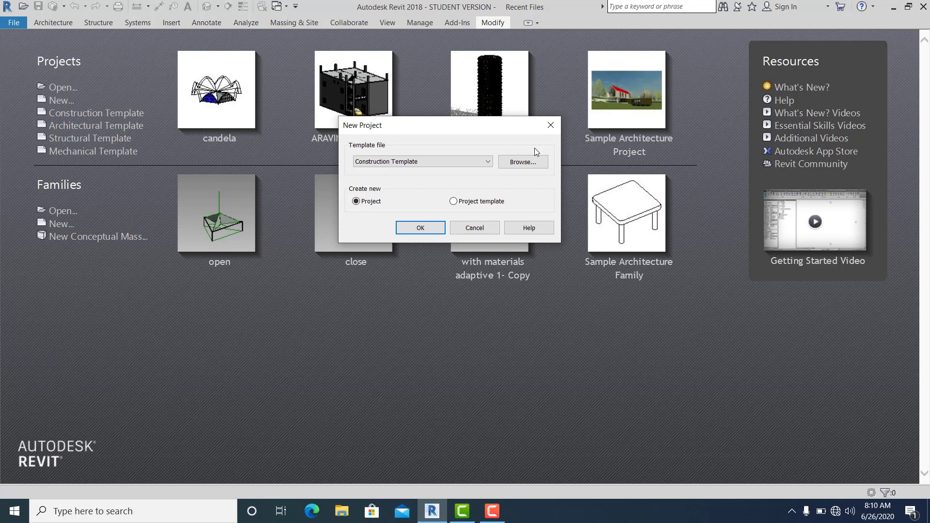
left_click(522, 162)
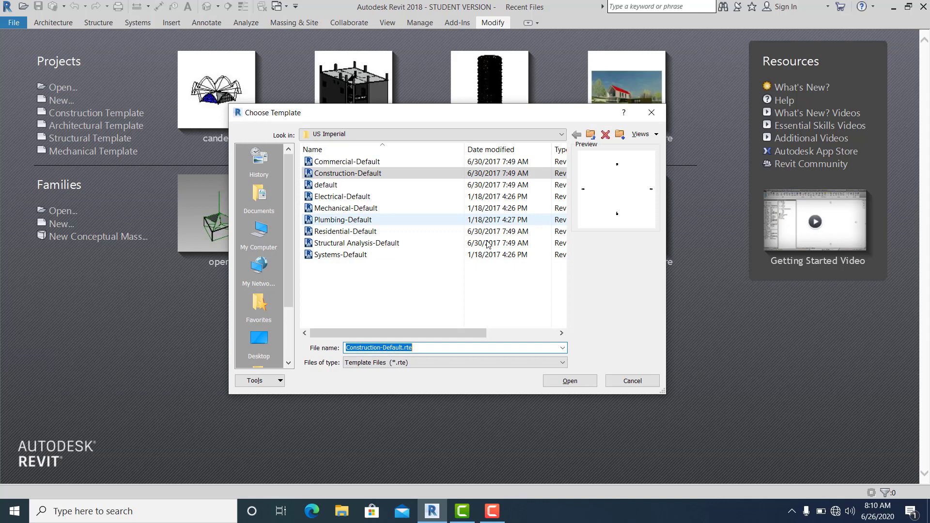
left_click(358, 134)
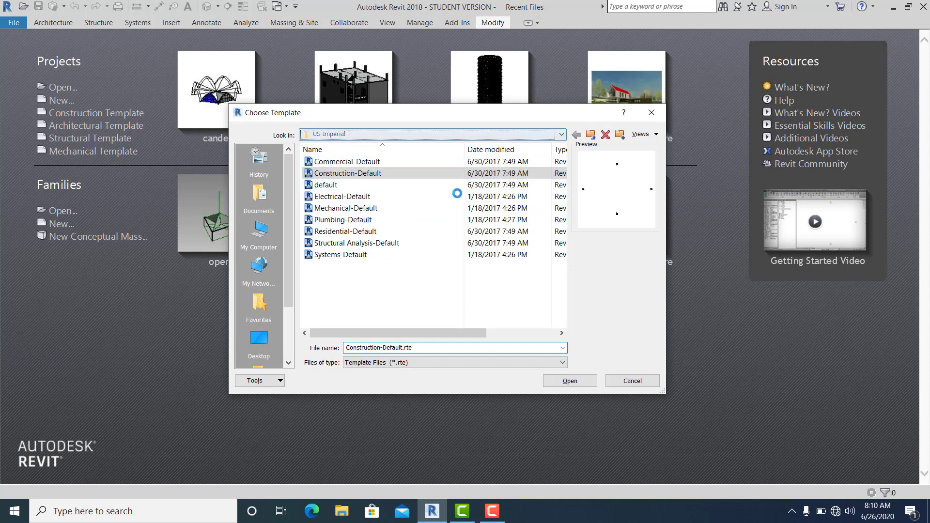
left_click(420, 203)
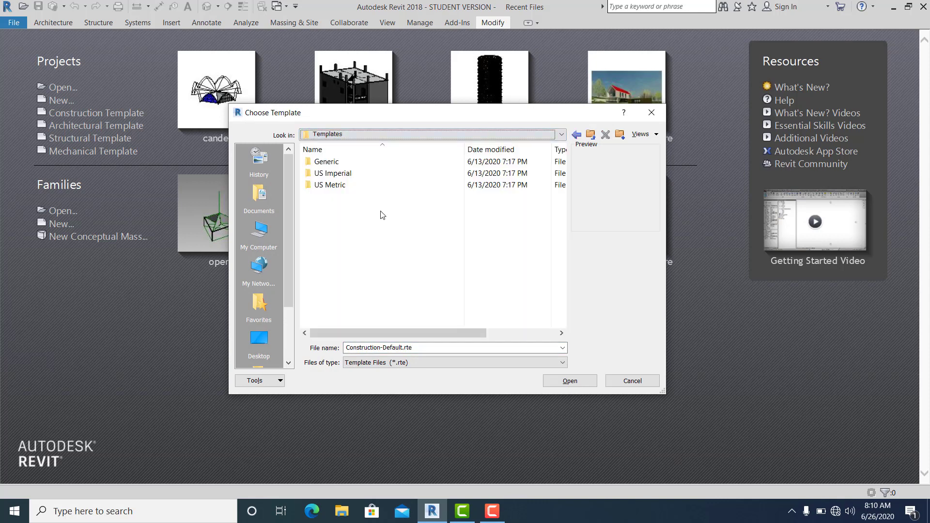
double_click(320, 184)
left_click(339, 186)
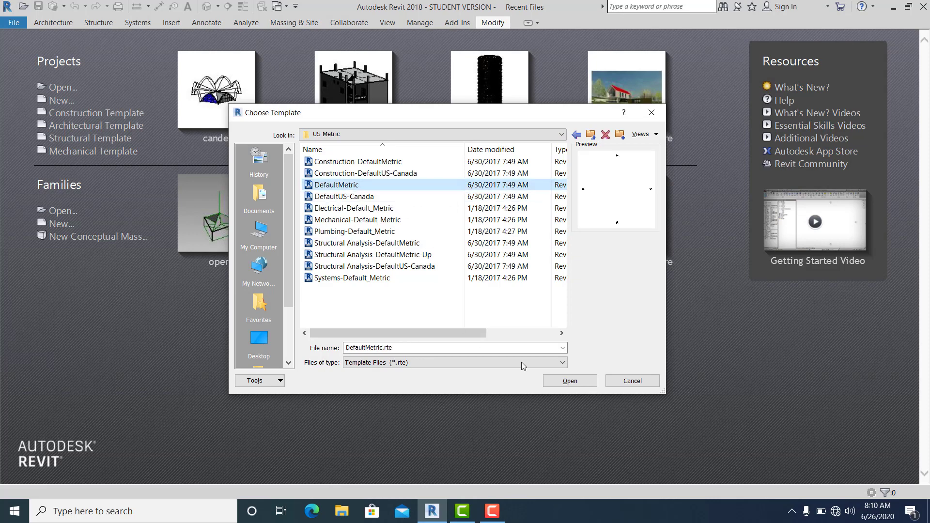
left_click(587, 382)
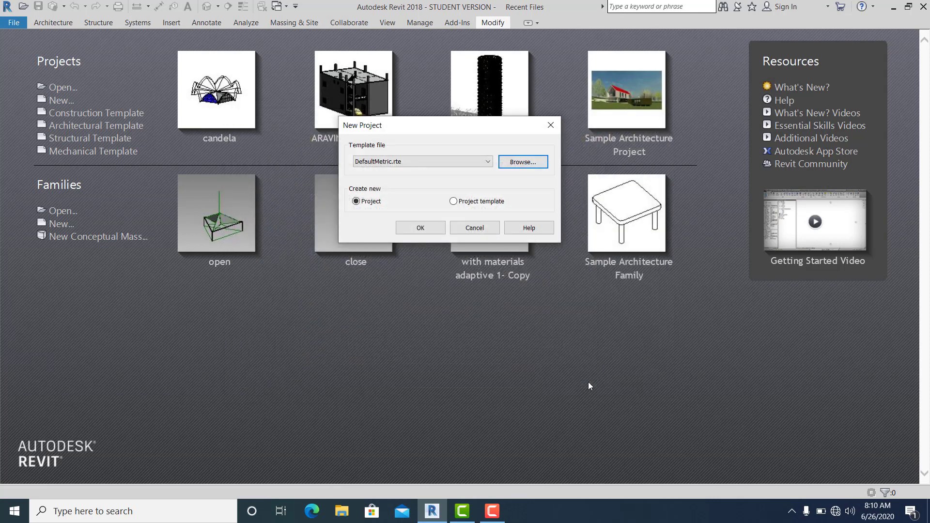
left_click(430, 229)
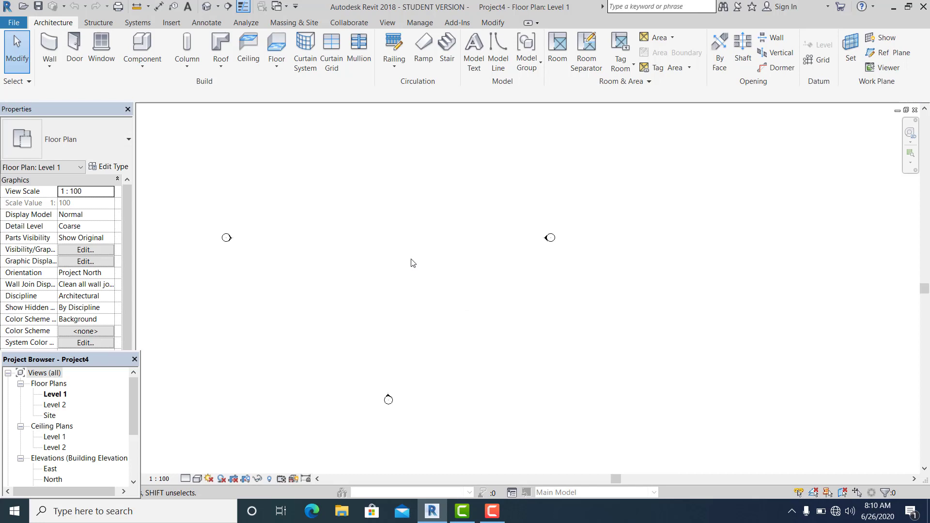
Step: Draw a horizontal and a vertical reference plane crossing at the centre of the Level 1 plan, each passing through the opposite elevation markers
scroll(451, 295, "up", 2)
middle_click_drag(461, 305, 447, 286)
scroll(447, 285, "down", 1)
key("r")
key("p")
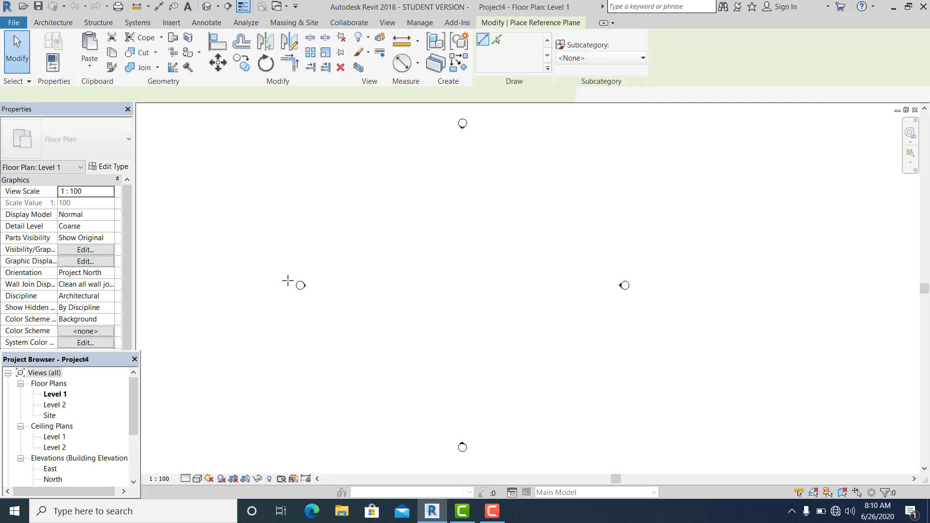
left_click(288, 285)
left_click(679, 285)
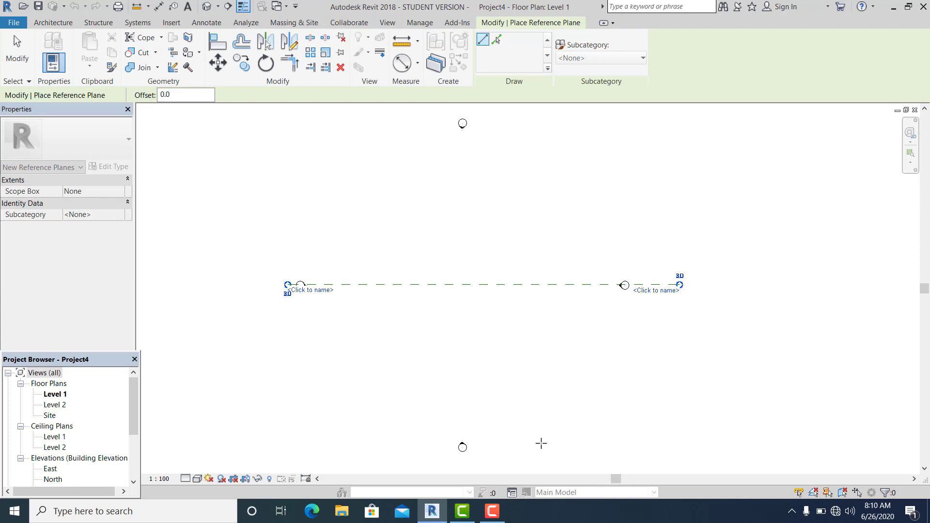
left_click(463, 463)
left_click(465, 114)
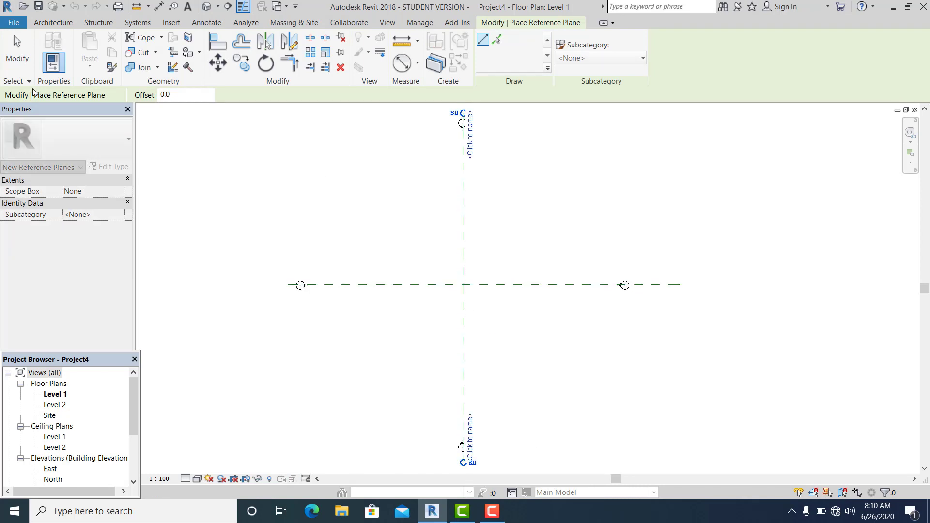
key("Escape")
key("Escape")
scroll(453, 235, "down", 1)
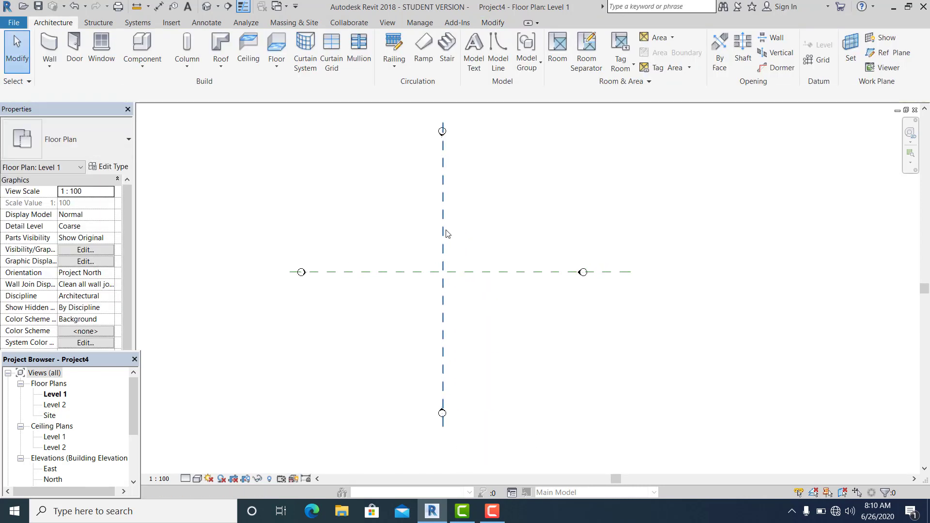
Step: Start a model in-place component in the Mass family category with the default name
scroll(434, 252, "up", 3)
middle_click_drag(446, 344, 505, 261)
scroll(492, 241, "down", 1)
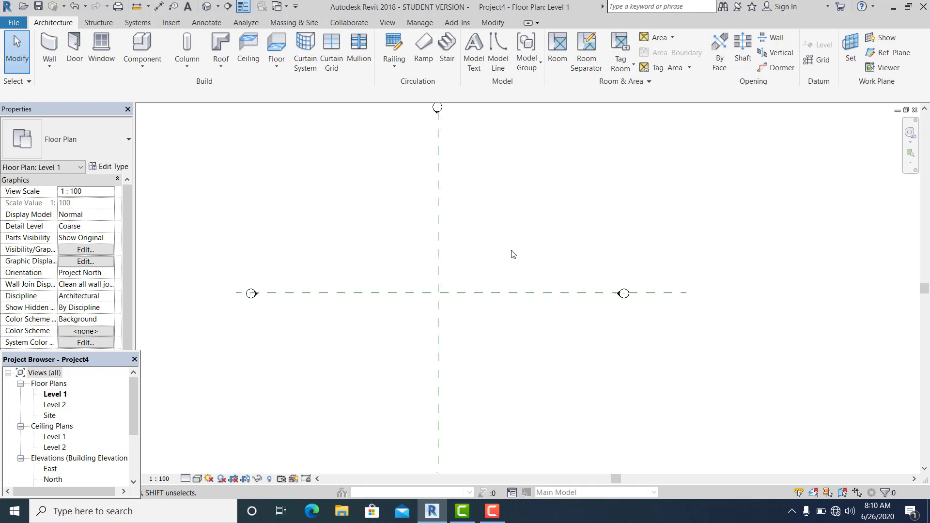
mouse_move(513, 254)
middle_mouse_down()
mouse_move(516, 233)
mouse_move(512, 270)
mouse_move(508, 245)
middle_mouse_up()
middle_click_drag(424, 220, 424, 240)
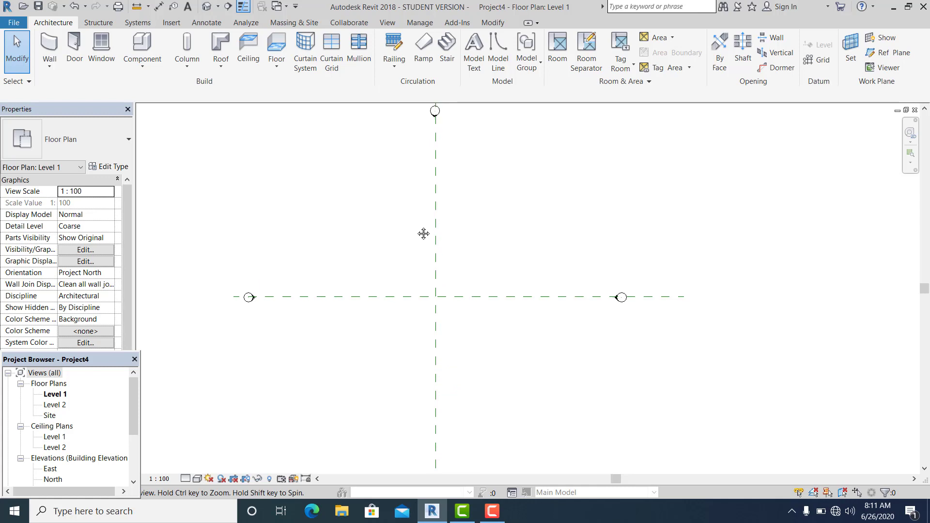
left_click(146, 68)
left_click(153, 117)
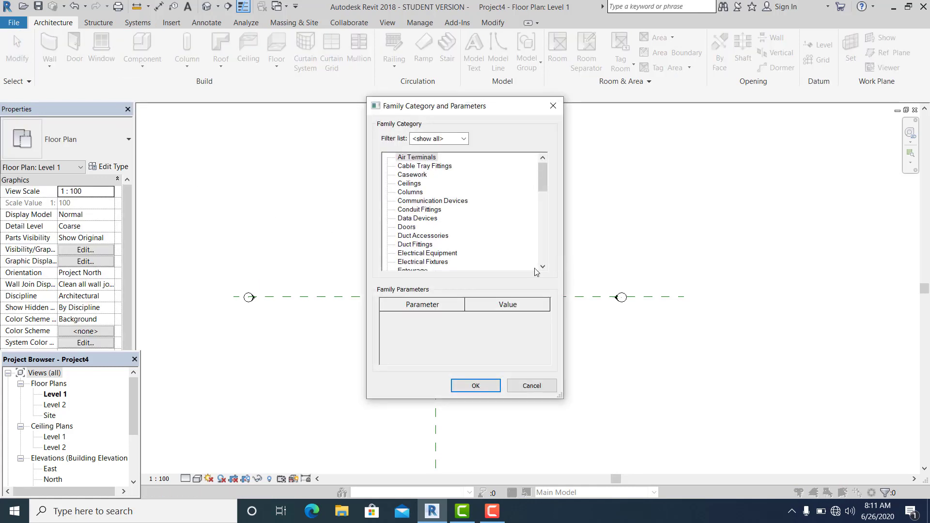
left_click_drag(544, 176, 545, 217)
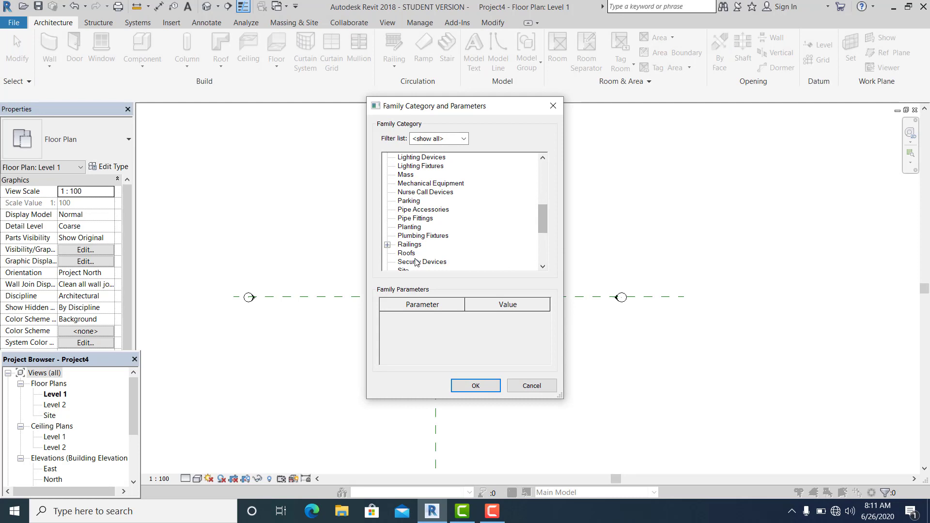
left_click(479, 387)
left_click(464, 278)
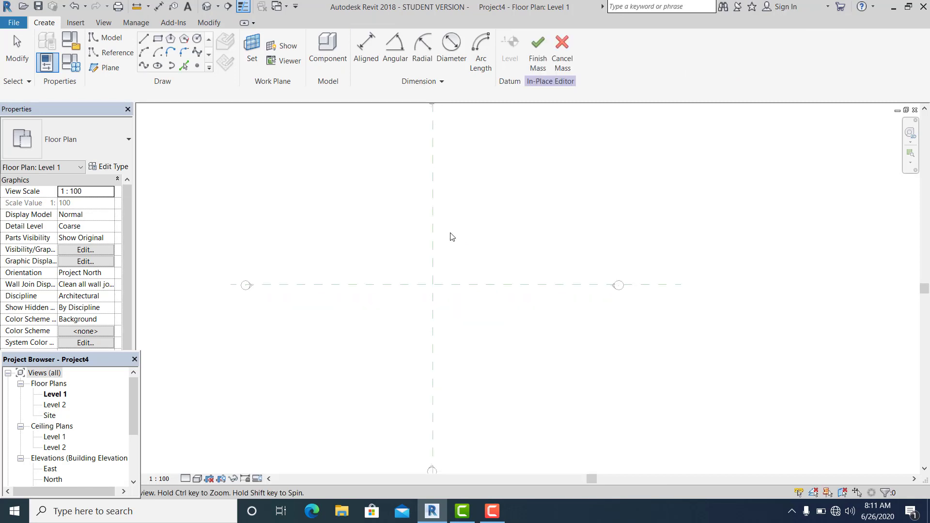
Step: Draw an 8-sided inscribed polygon with a radius of about 17000 mm, centred on the reference plane intersection with a corner on the vertical plane
left_click(169, 39)
left_click(432, 285)
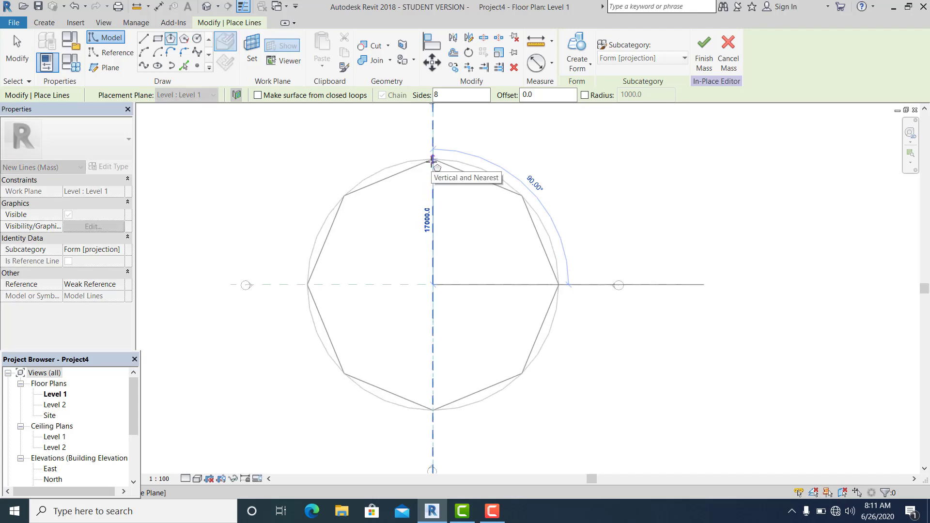
left_click(433, 158)
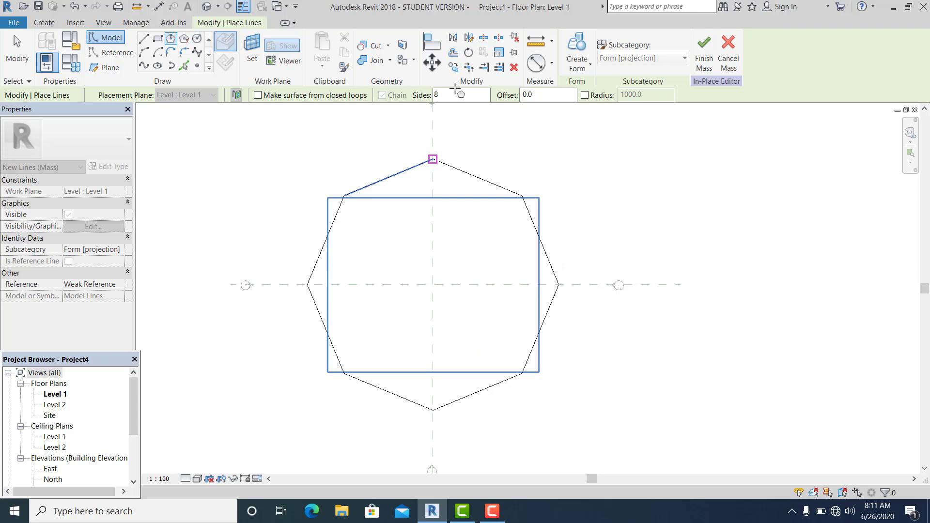
left_click(27, 49)
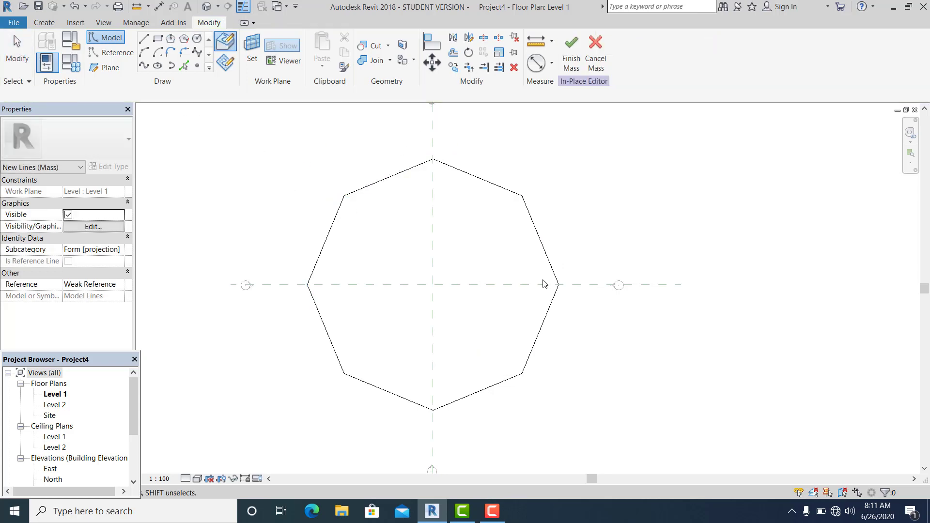
scroll(542, 284, "down", 3)
left_click(529, 343)
left_click(524, 296)
scroll(514, 259, "up", 3)
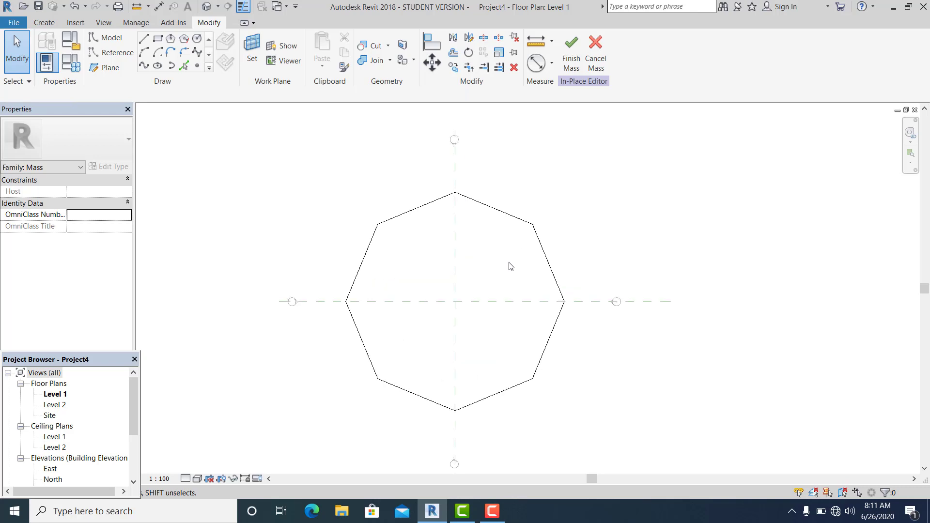
Step: Place a reference point at the polygon's centre, where the two reference planes cross
scroll(442, 245, "down", 1)
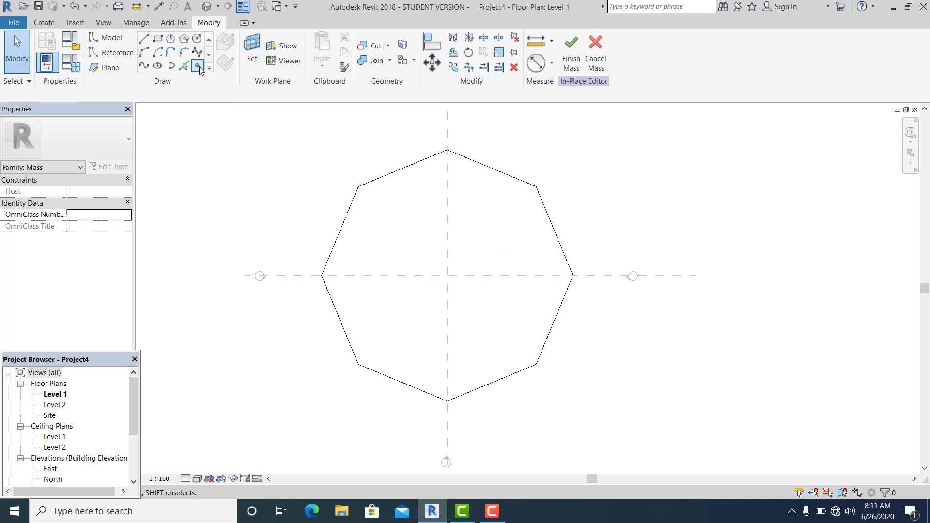
left_click(447, 276)
left_click(237, 223)
left_click(11, 40)
Step: Associate the centre reference point's Offset with a new type family parameter named m, grouped under Dimensions
left_click_drag(431, 240, 463, 302)
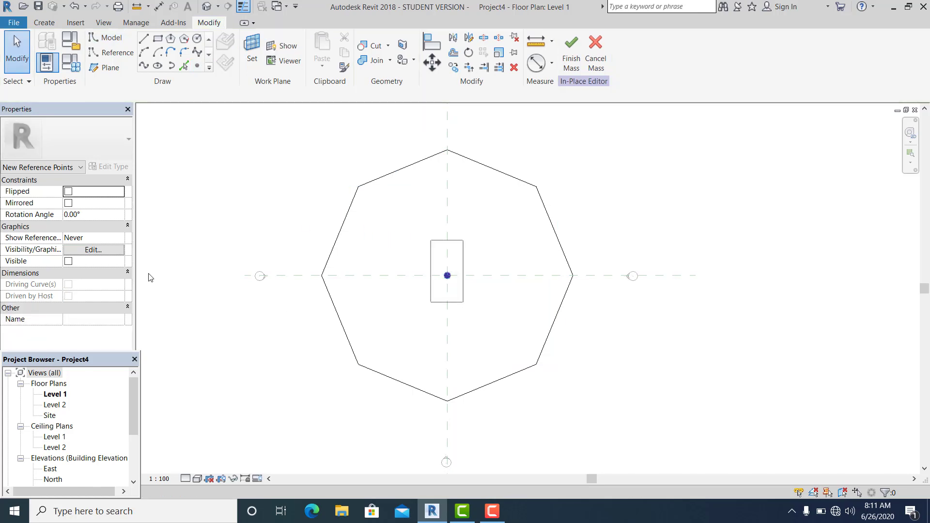
left_click(128, 319)
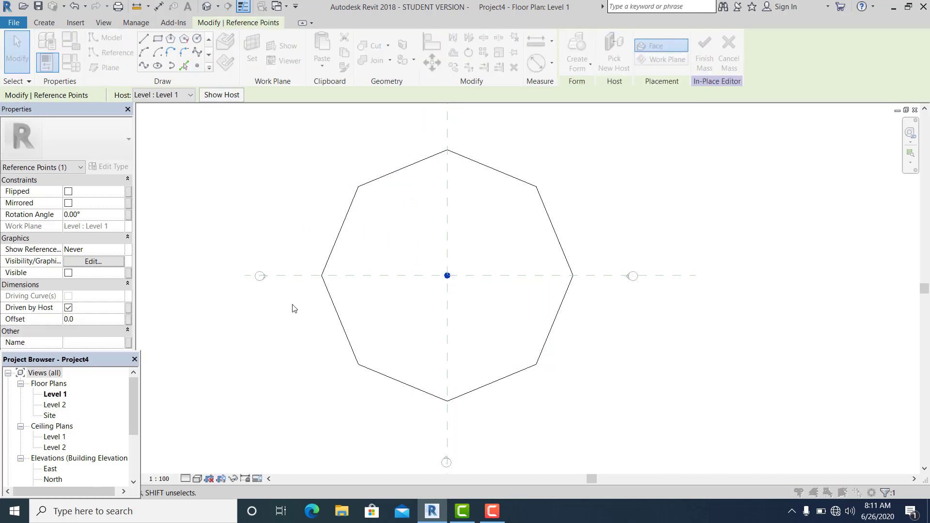
left_click(638, 250)
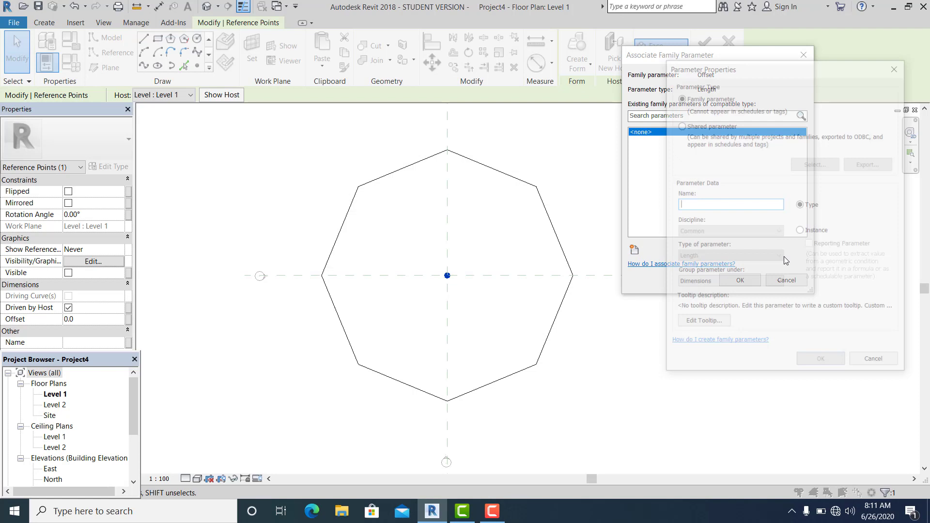
type("m")
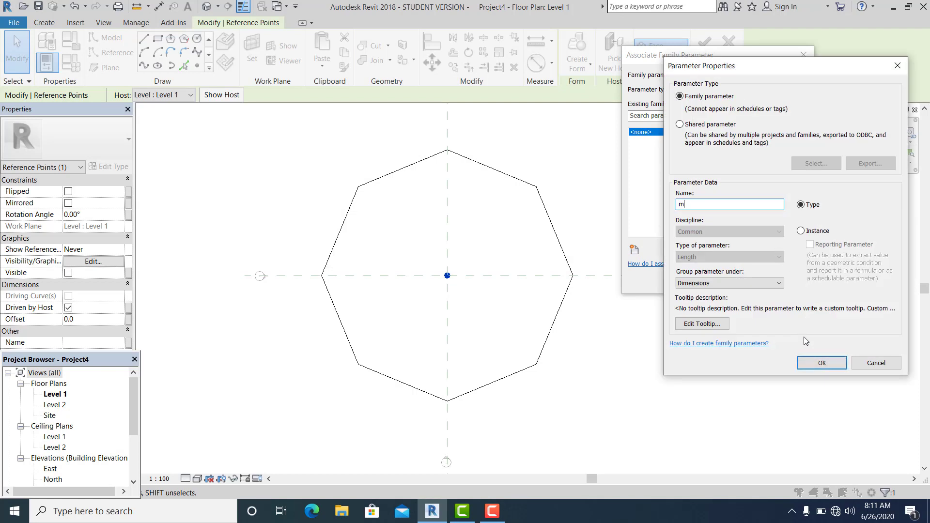
left_click(806, 365)
left_click(740, 280)
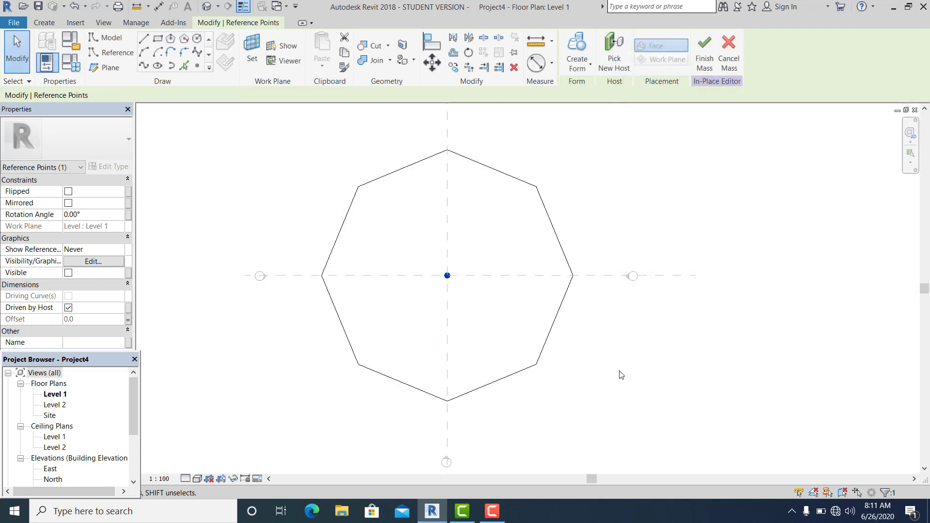
left_click(402, 224)
Step: Place reference points at all eight corners of the octagon and at the midpoint of each of its edges
scroll(402, 225, "up", 1)
scroll(446, 222, "down", 1)
left_click(499, 172)
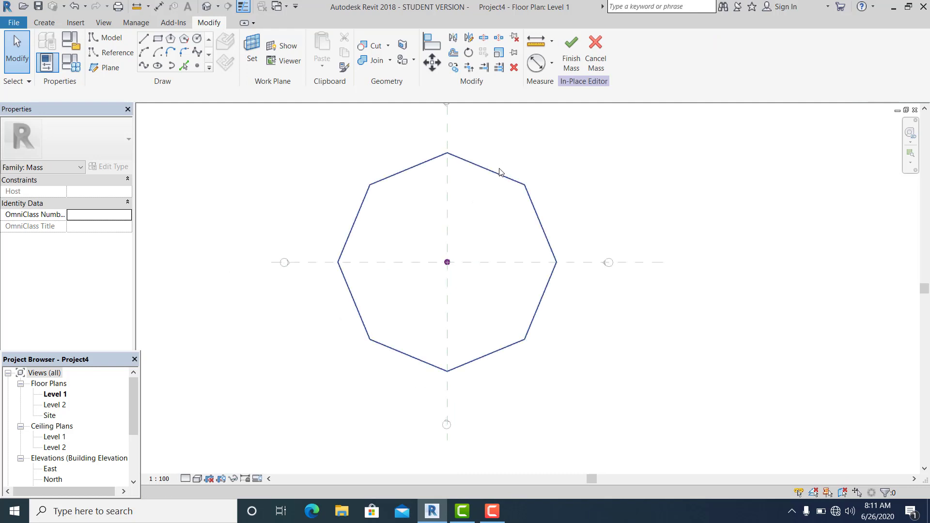
left_click(199, 135)
key("Return")
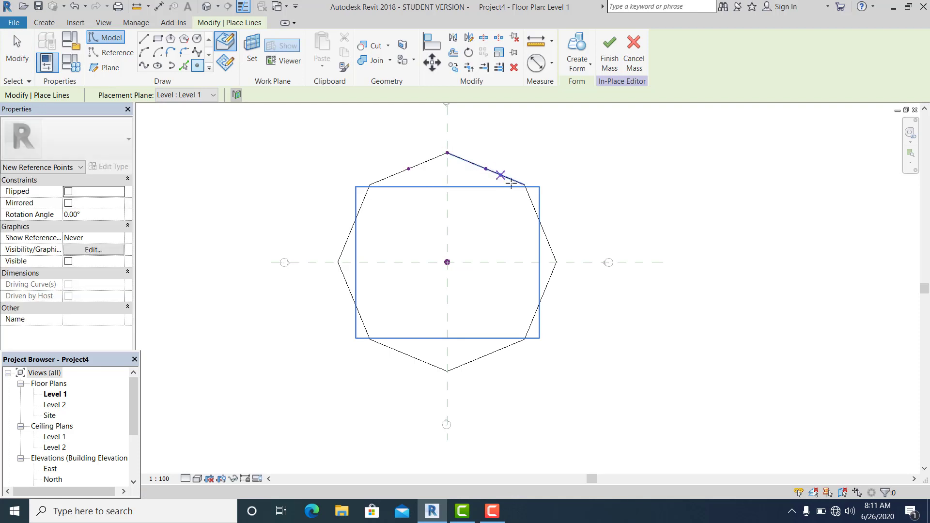
left_click(538, 223)
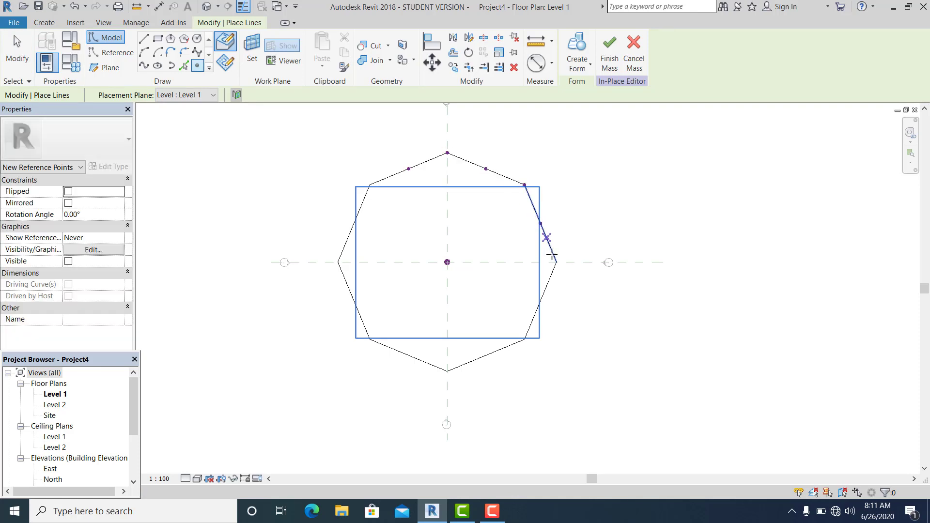
left_click(541, 300)
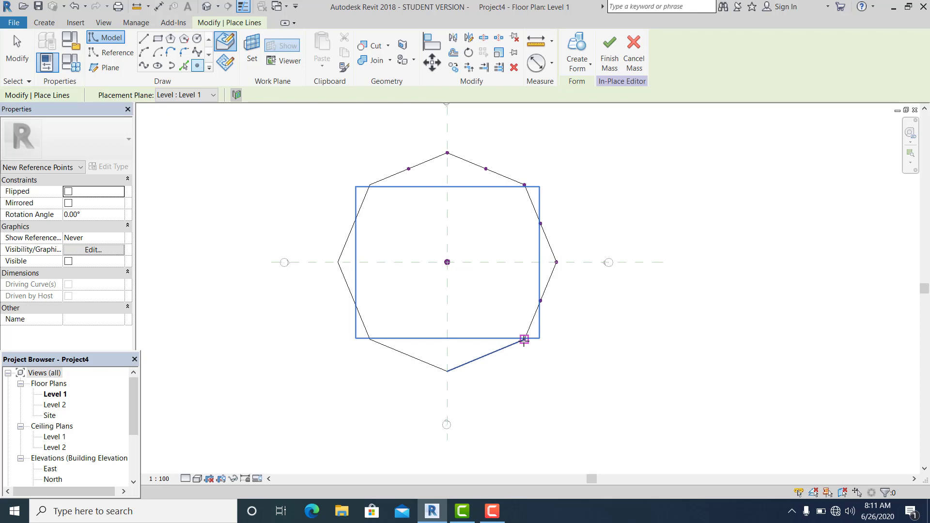
left_click(486, 355)
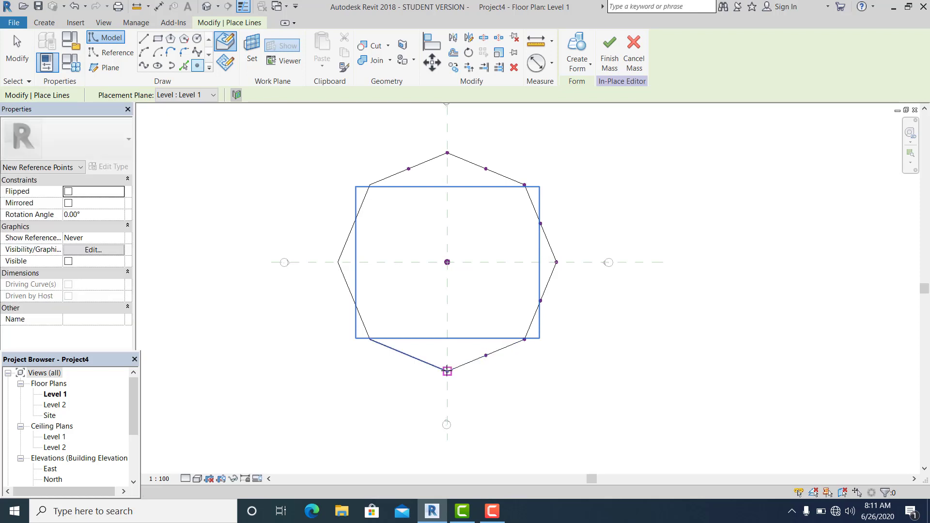
left_click(410, 356)
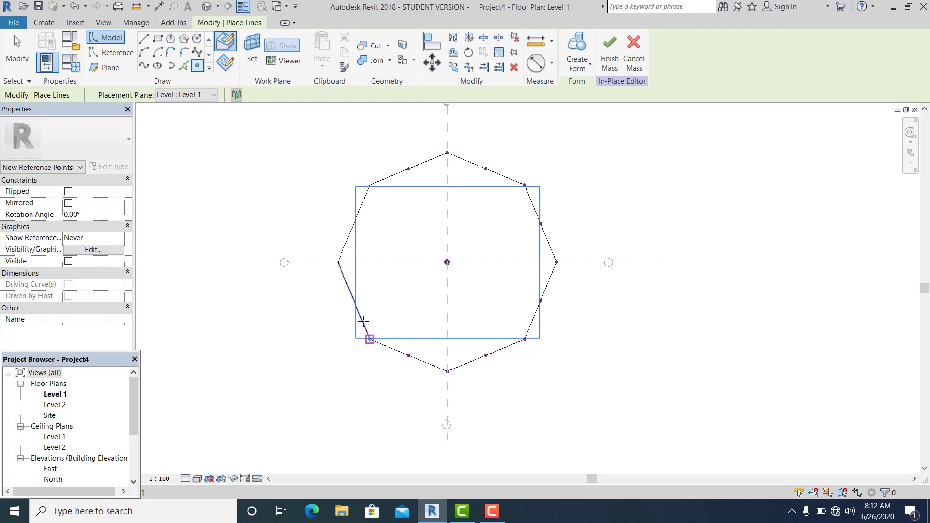
left_click(354, 222)
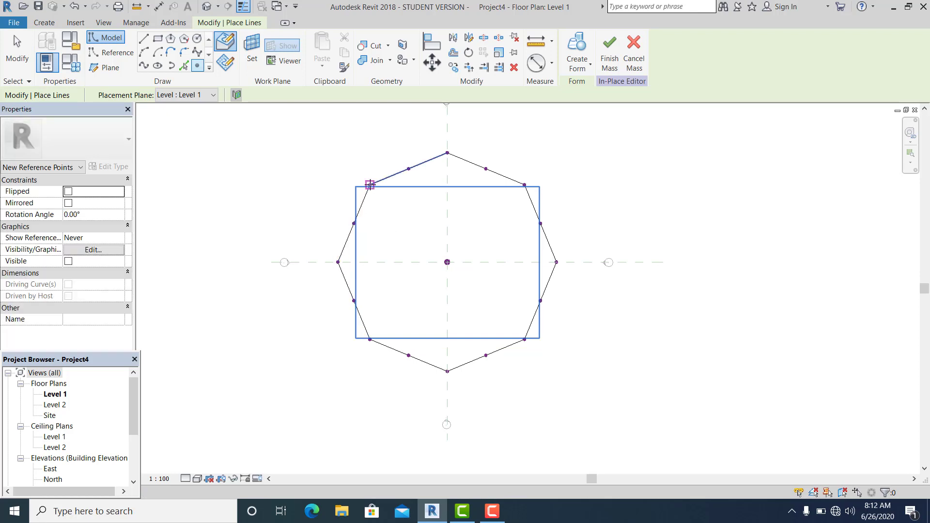
left_click(2, 46)
scroll(498, 205, "up", 3)
middle_click_drag(515, 227, 540, 233)
scroll(494, 242, "up", 1)
scroll(497, 242, "down", 2)
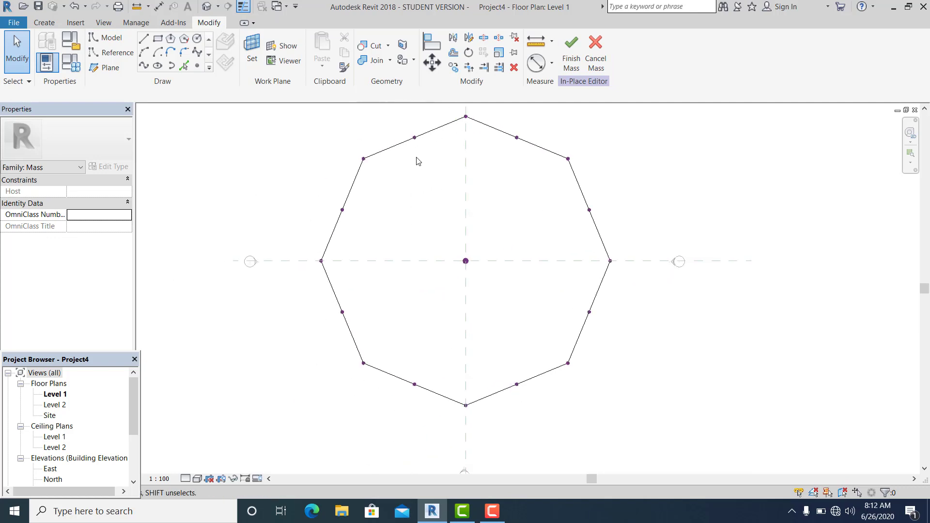
scroll(447, 188, "down", 1)
scroll(485, 228, "up", 1)
middle_click_drag(478, 214, 492, 243)
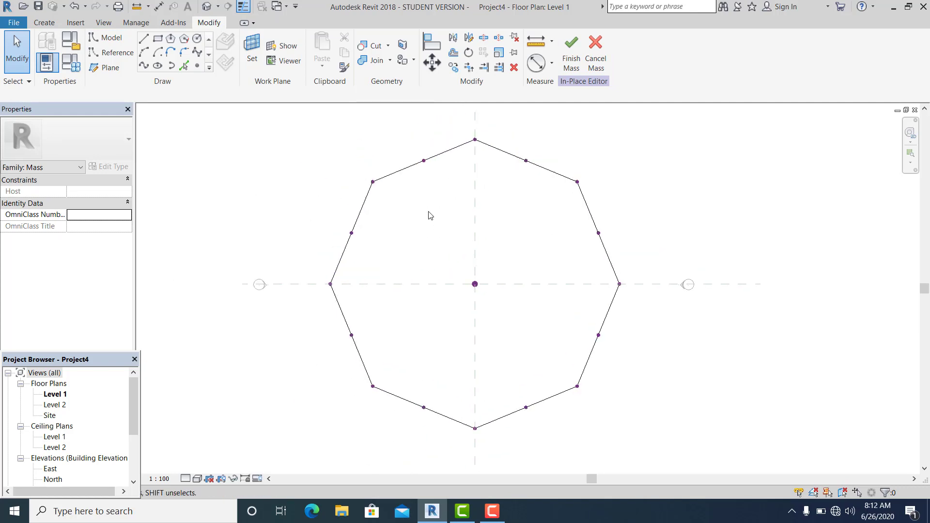
Step: Draw splines through points from the octagon's centre point to the midpoint just left of the top corner and each point clockwise to the right corner
left_click_drag(451, 247, 499, 322)
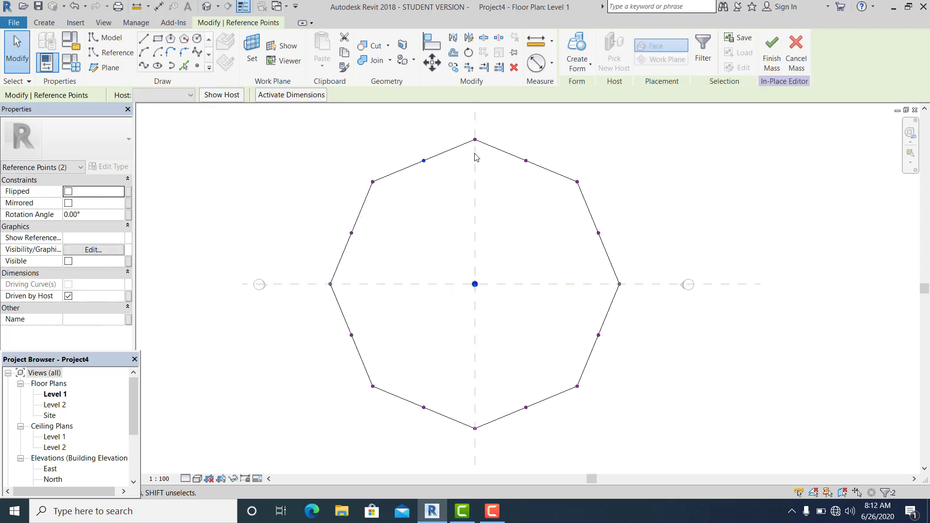
left_click(144, 64)
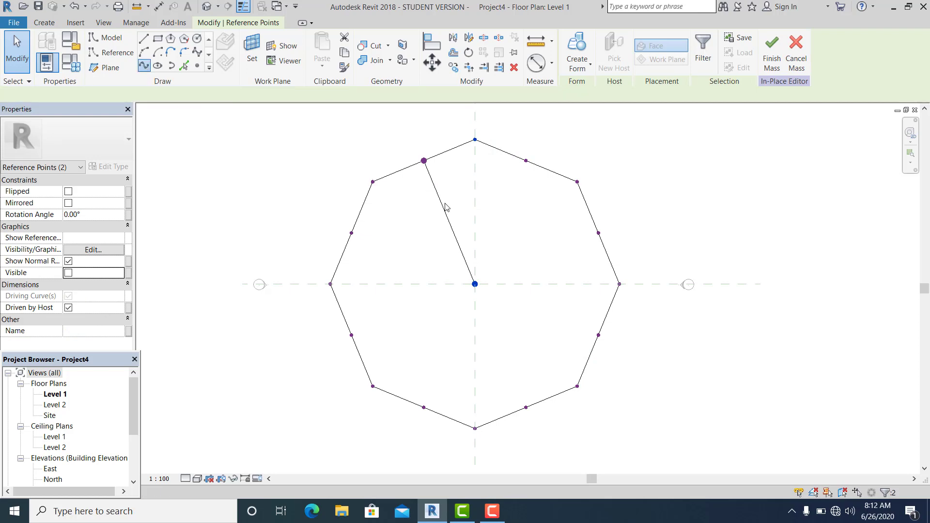
left_click_drag(497, 197, 533, 142)
left_click_drag(420, 243, 497, 303, "ctrl")
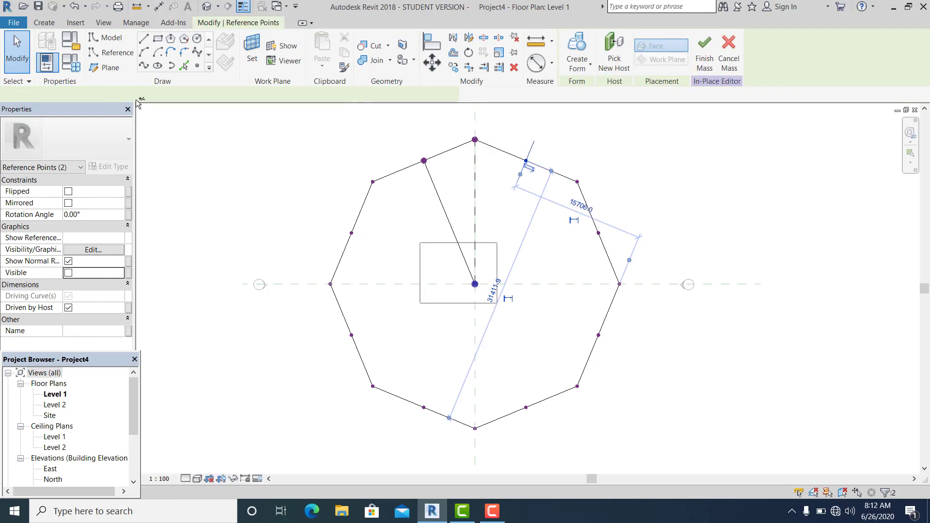
left_click(148, 64)
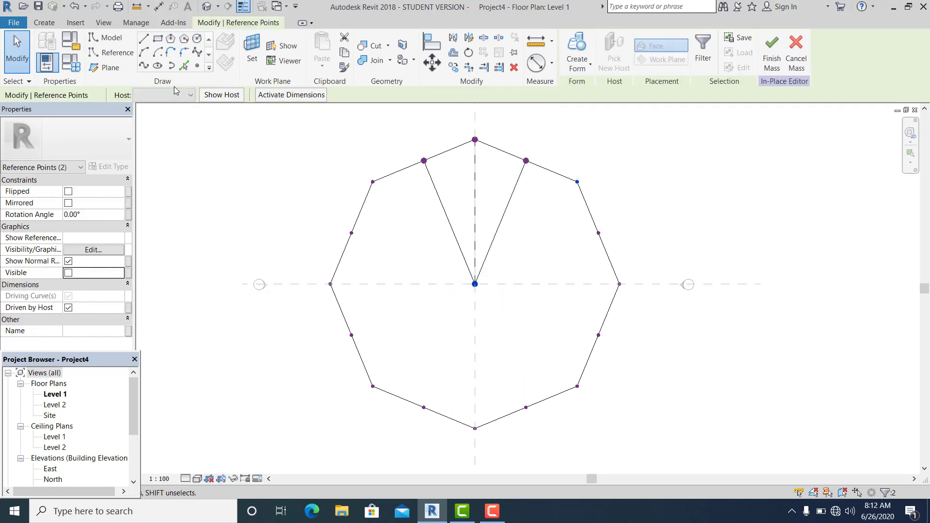
left_click(144, 67)
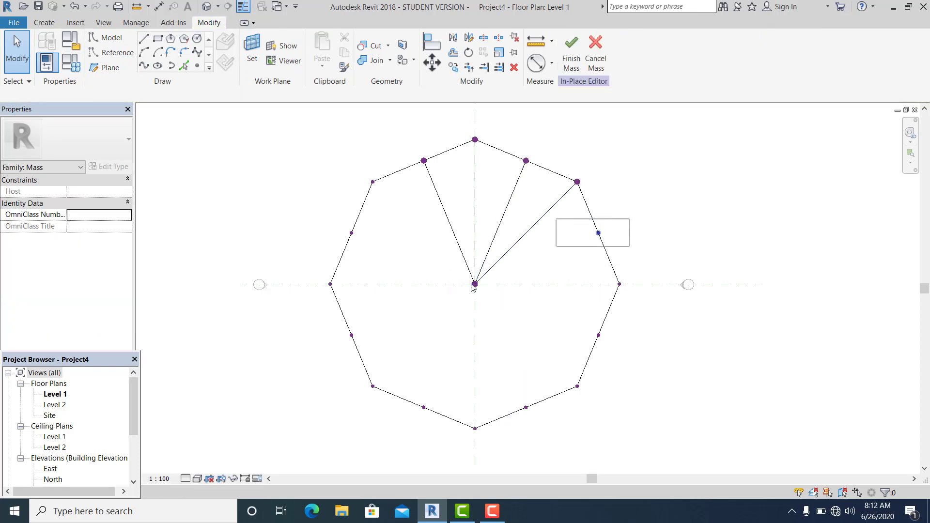
left_click(143, 68)
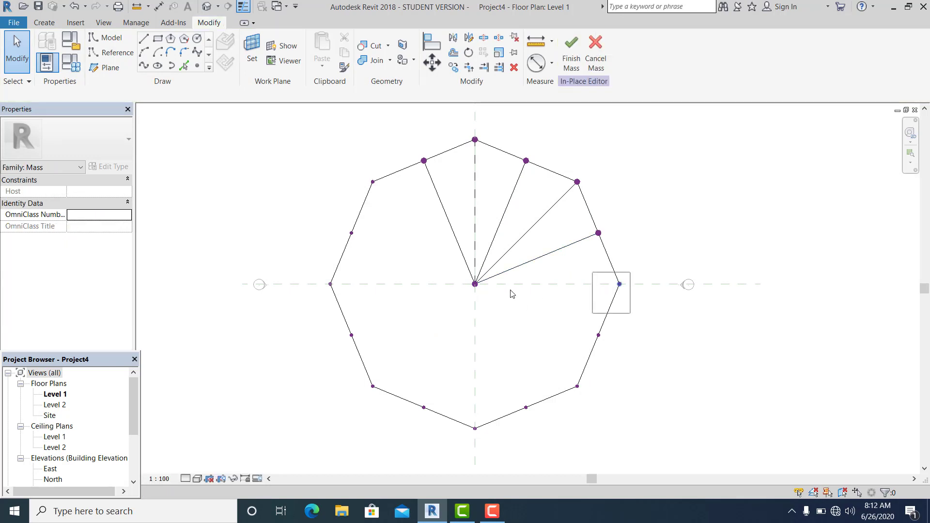
left_click(620, 284)
left_click(145, 68)
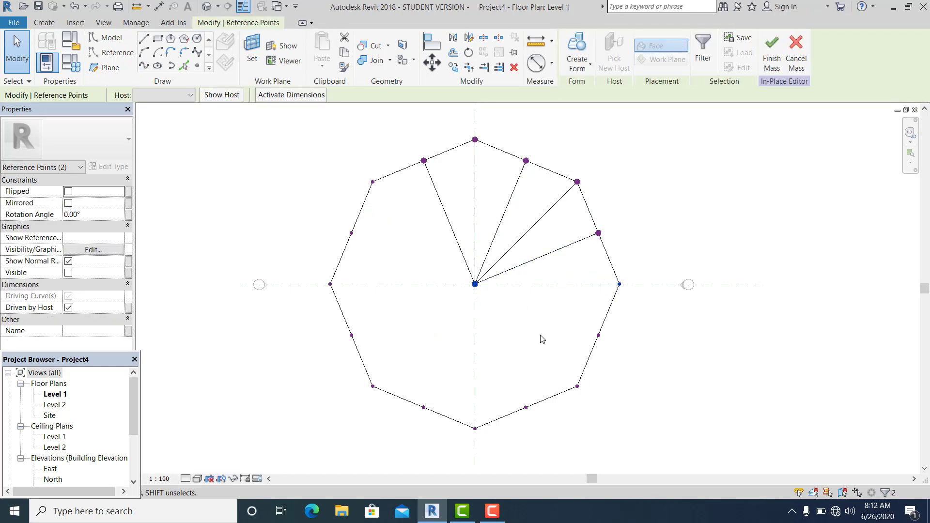
left_click(146, 68)
Step: Draw splines through points from the centre point to the lower-right corner and the edge midpoints on either side of it
left_click_drag(551, 318, 612, 344)
left_click_drag(496, 309, 459, 275, "ctrl")
left_click(144, 67)
left_click(147, 66)
left_click_drag(551, 356, 590, 399)
left_click_drag(447, 314, 491, 269, "ctrl")
left_click(147, 67)
left_click_drag(523, 384, 547, 419)
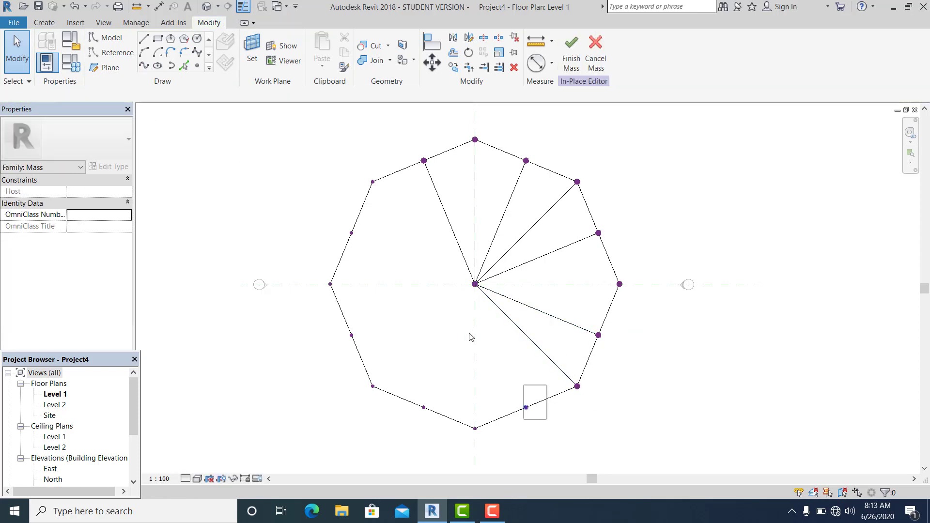
left_click_drag(455, 313, 482, 258, "ctrl")
left_click(142, 67)
Step: Draw splines through points from the centre point to the bottom corner, the bottom-left edge midpoint and the lower-left corner
middle_click_drag(406, 304, 432, 228)
left_click_drag(507, 337, 465, 373)
left_click_drag(509, 191, 475, 243, "ctrl")
left_click(147, 68)
left_click_drag(427, 352, 466, 311)
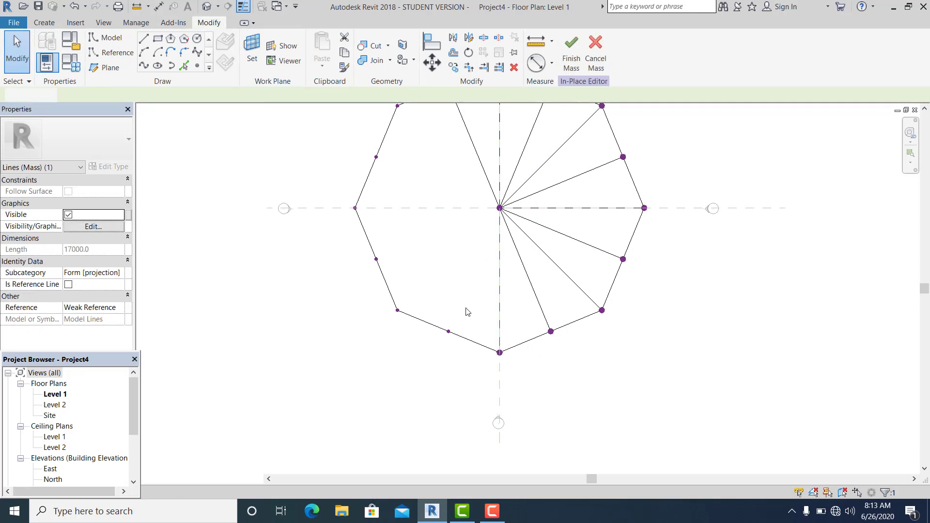
left_click_drag(469, 260, 517, 197, "ctrl")
left_click(144, 65)
left_click_drag(378, 353, 402, 297)
left_click_drag(448, 243, 531, 186, "ctrl")
left_click(145, 66)
Step: Draw splines through points from the centre point to the midpoint of the lower left edge and to the left corner
left_click_drag(358, 284, 386, 233)
left_click_drag(454, 189, 523, 235, "ctrl")
key("ctrl+z")
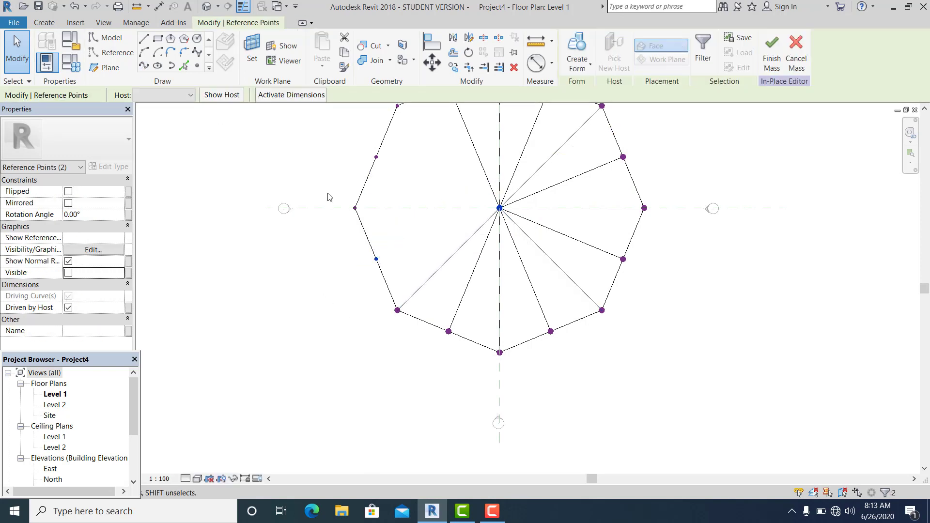
left_click(147, 66)
left_click_drag(325, 194, 380, 227)
left_click_drag(467, 193, 519, 225, "ctrl")
left_click(144, 67)
Step: Draw splines through points from the centre point to the midpoint of the upper left edge and to the upper-left corner
middle_click_drag(348, 193, 347, 274)
left_click_drag(355, 228, 507, 309)
left_click(145, 67)
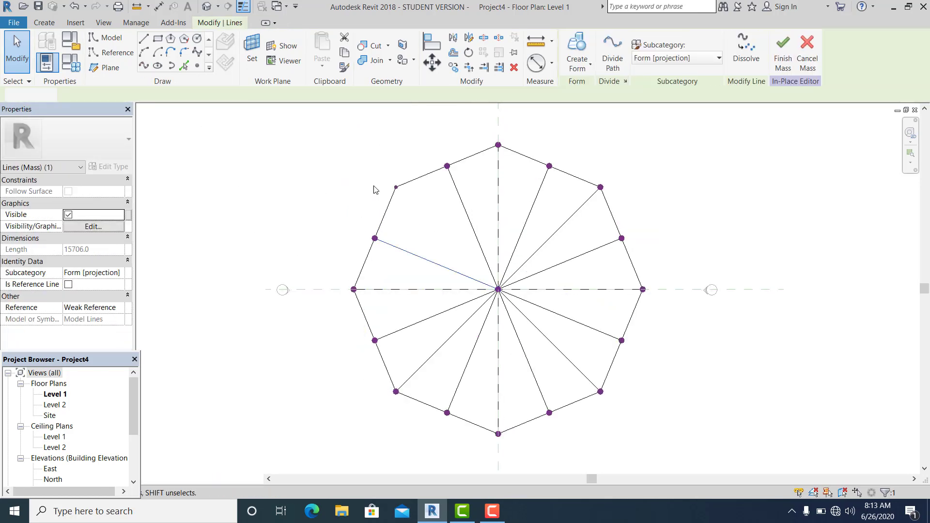
left_click_drag(354, 168, 405, 201)
left_click_drag(457, 257, 515, 303, "ctrl")
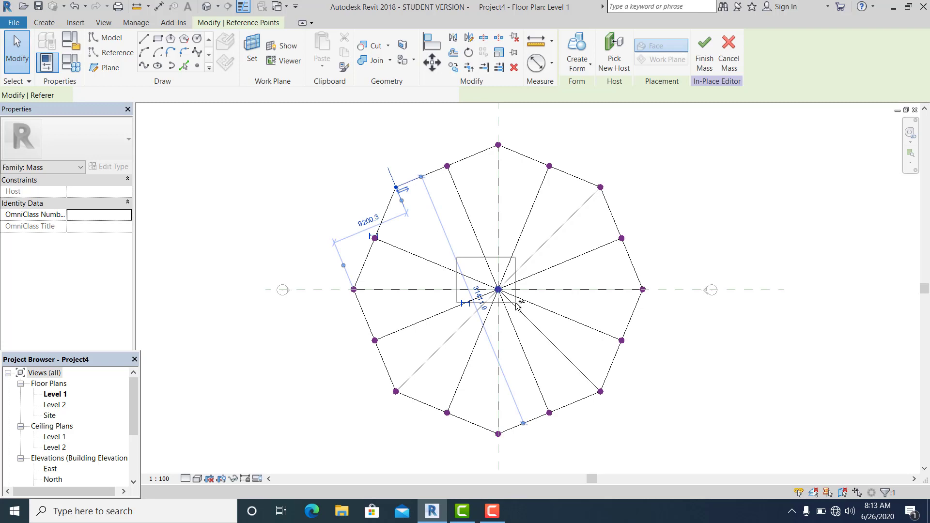
left_click(180, 63)
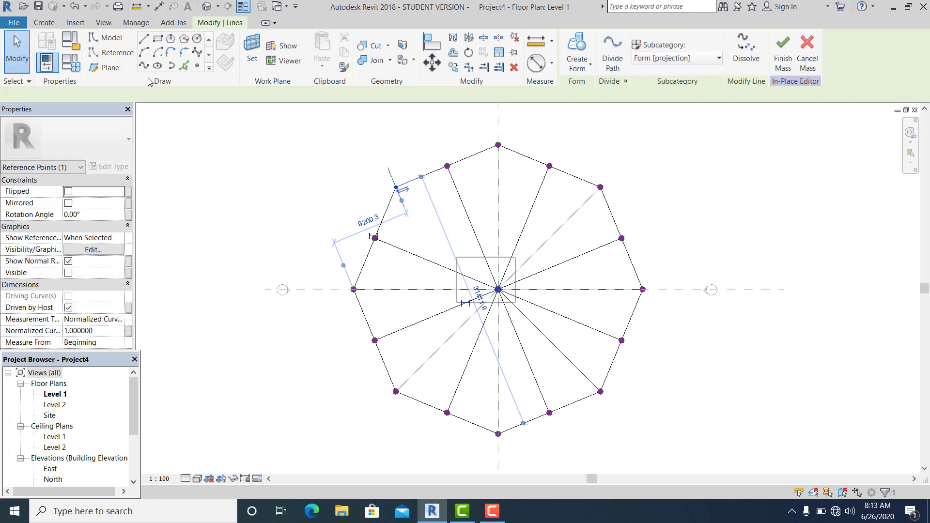
Step: Place a reference point near the outer end of the spline running to the edge midpoint just right of the top corner
scroll(563, 195, "up", 2)
middle_click_drag(568, 199, 543, 158)
scroll(522, 182, "down", 2)
middle_click_drag(506, 201, 482, 213)
left_click(197, 66)
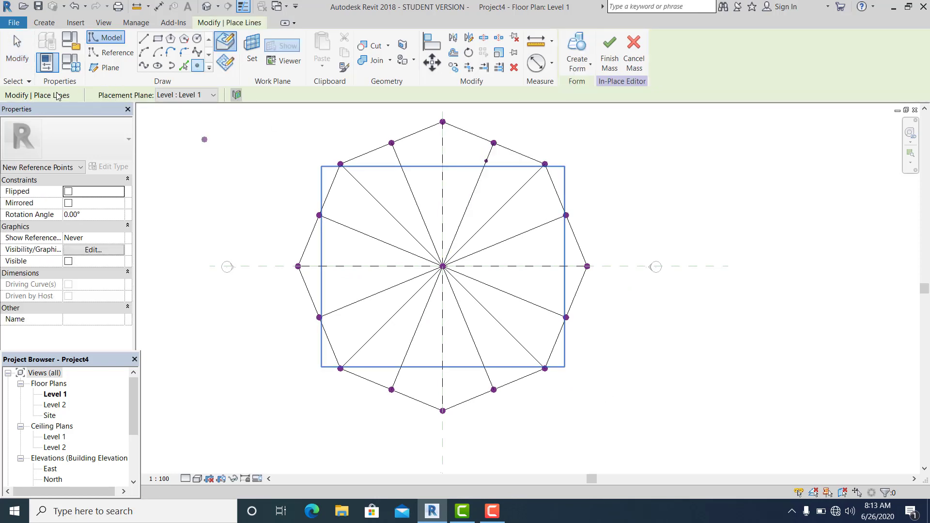
key("Escape")
key("Escape")
Step: Associate that reference point's Normalized Curve Parameter with a new type family parameter named wa, grouped under Other
scroll(519, 199, "up", 2)
left_click_drag(486, 159, 486, 155)
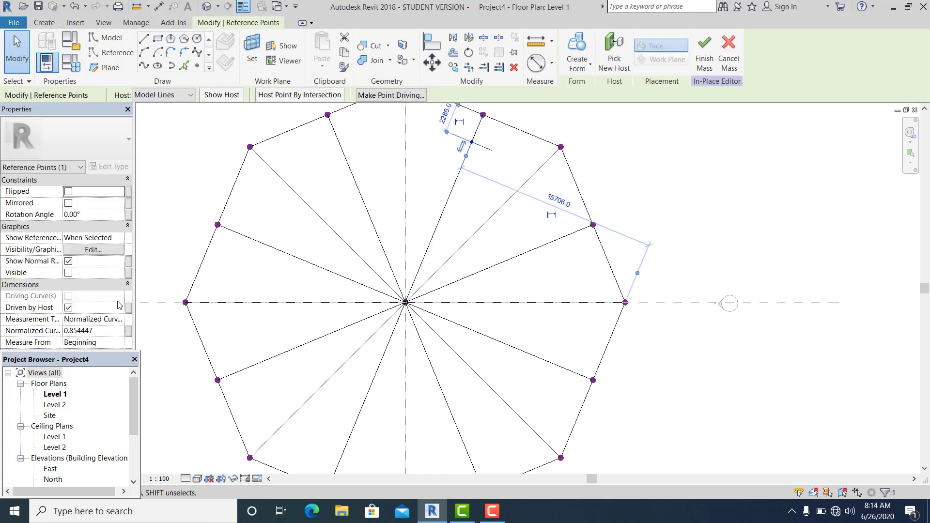
left_click(128, 332)
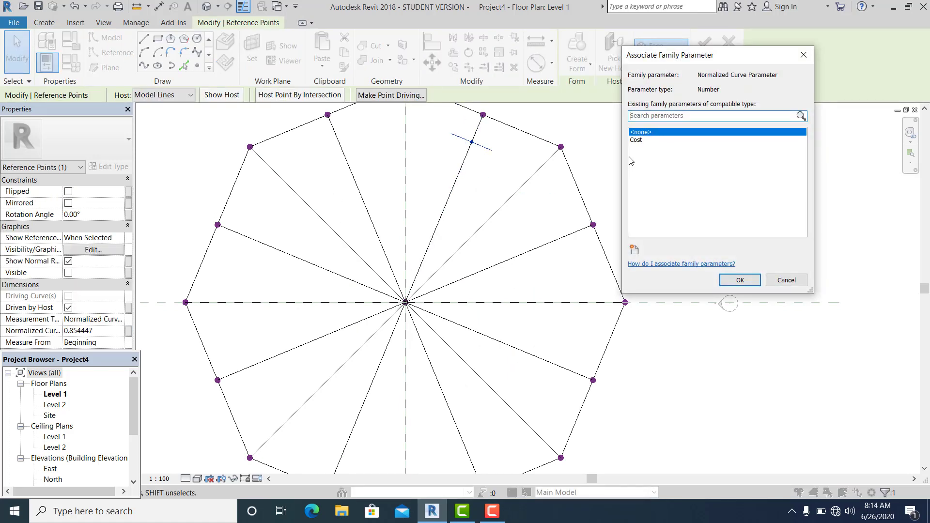
left_click(635, 251)
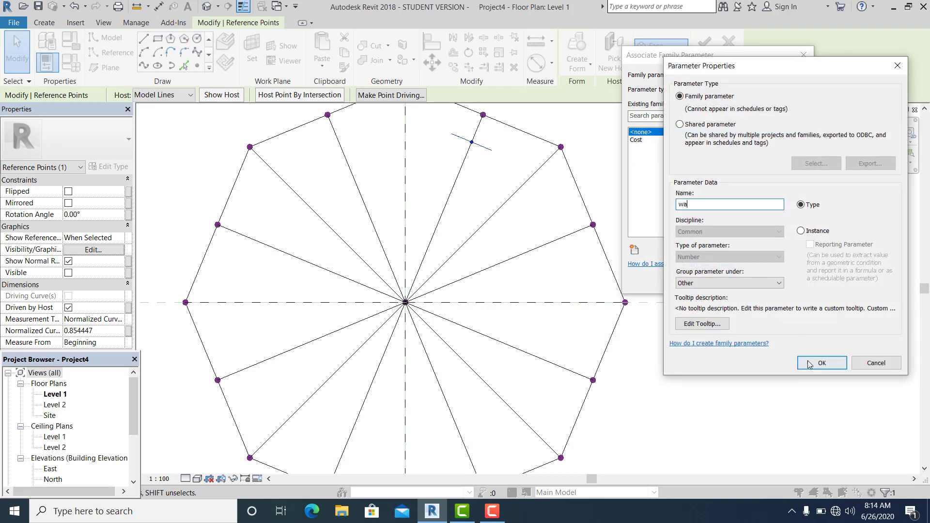
left_click(808, 364)
left_click(742, 283)
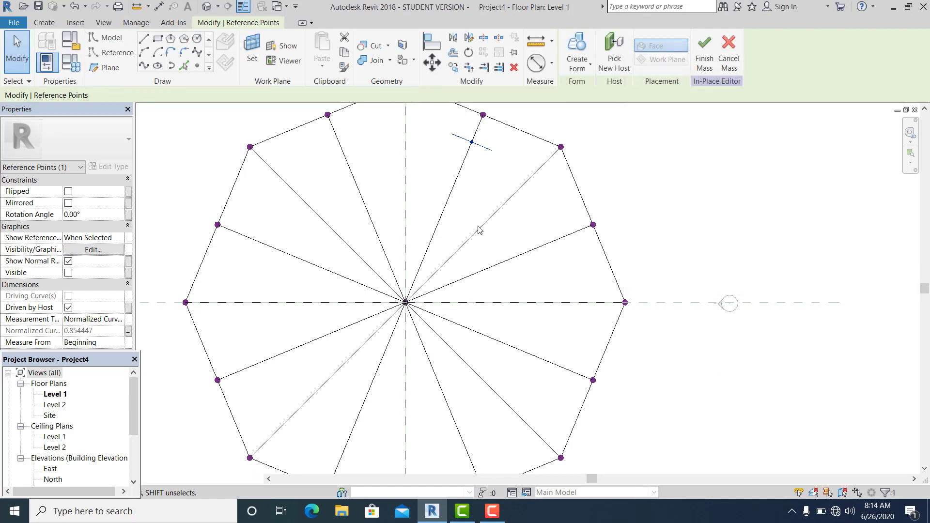
Step: Set the wa parameter to 0.1 in the family types
middle_click_drag(476, 224, 476, 240)
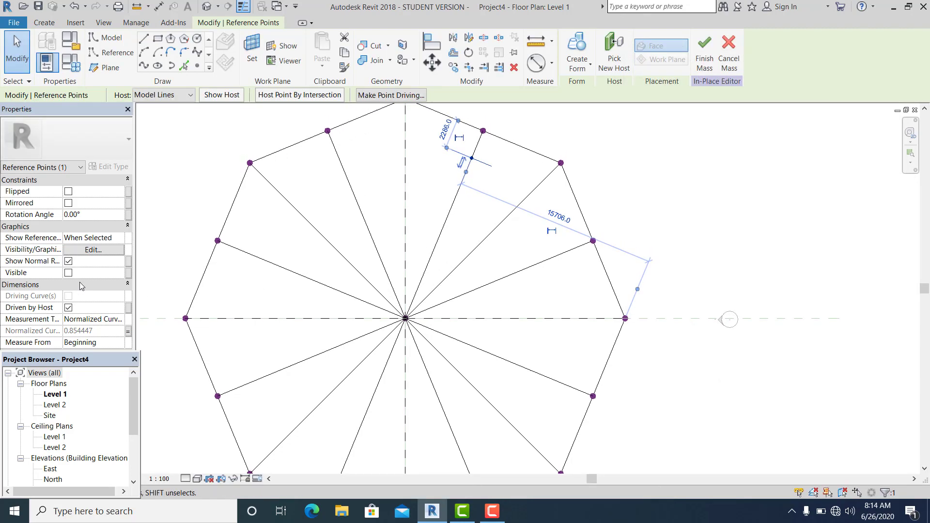
left_click(72, 64)
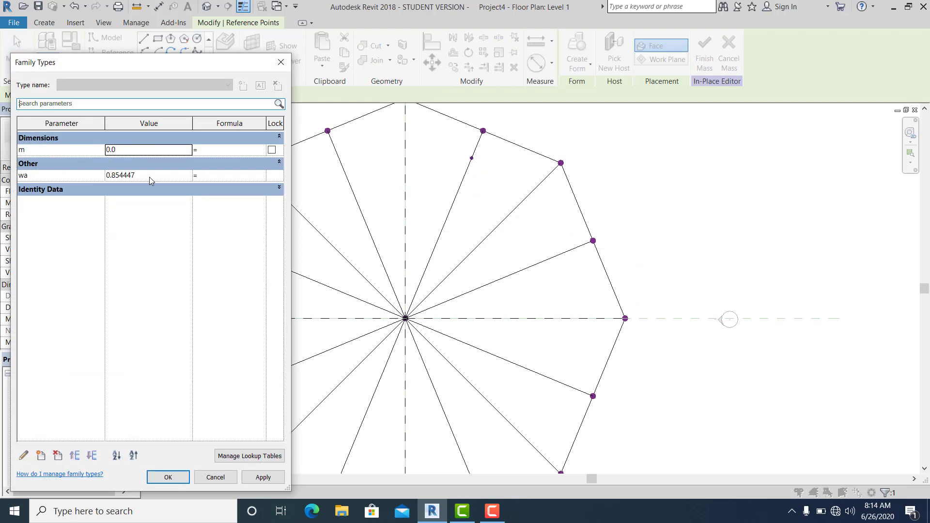
left_click(150, 176)
type(".1")
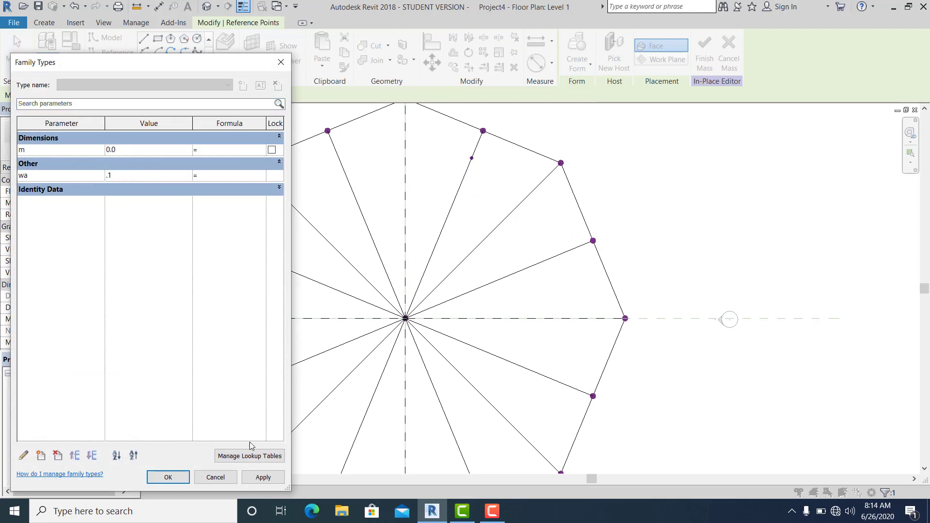
left_click(261, 477)
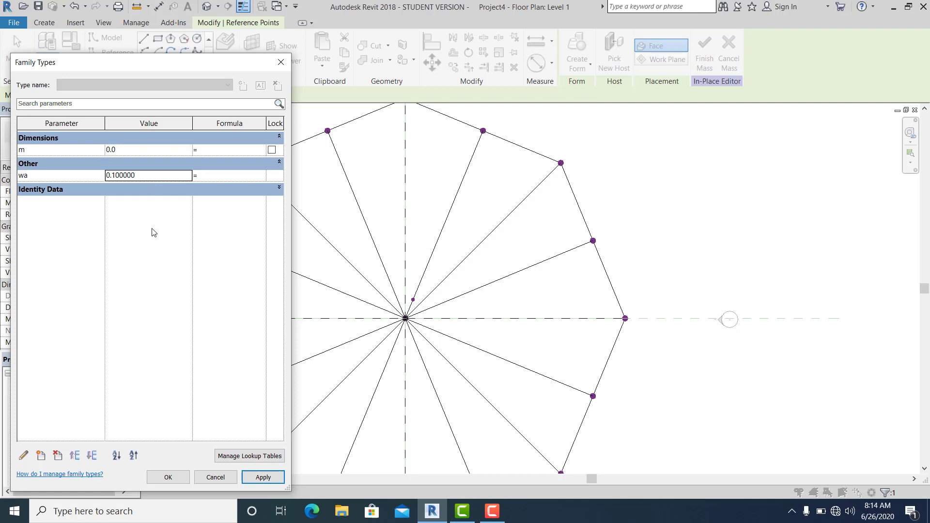
left_click(168, 477)
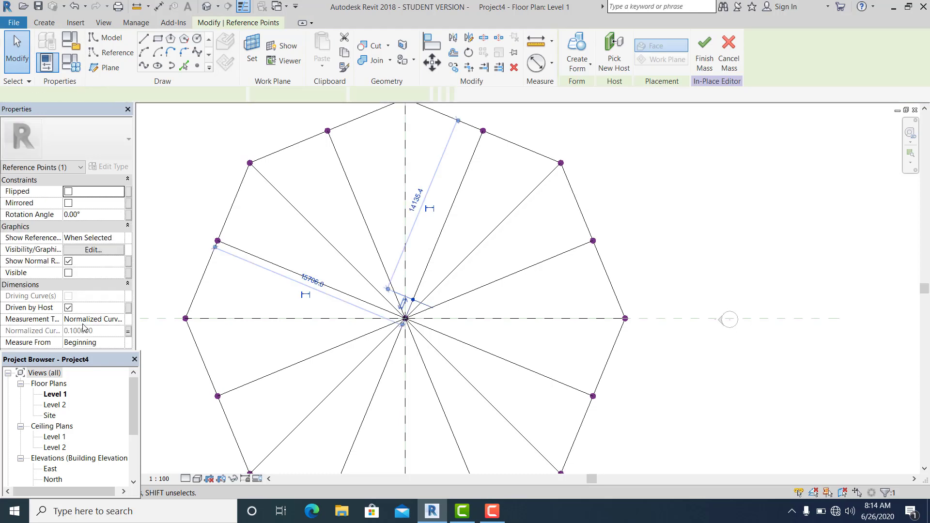
Step: Set the wa-driven reference point's Measure From property to End
left_click(119, 342)
left_click(95, 364)
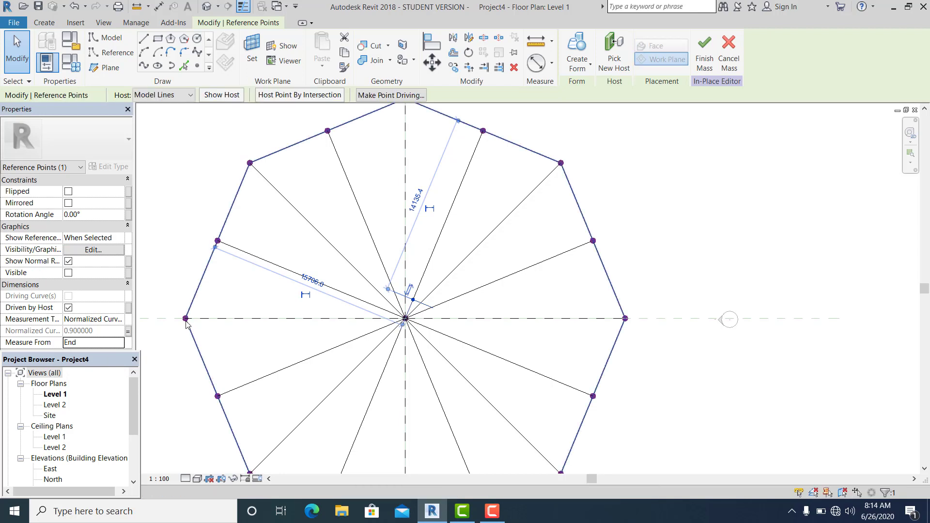
left_click(174, 189)
scroll(252, 185, "down", 1)
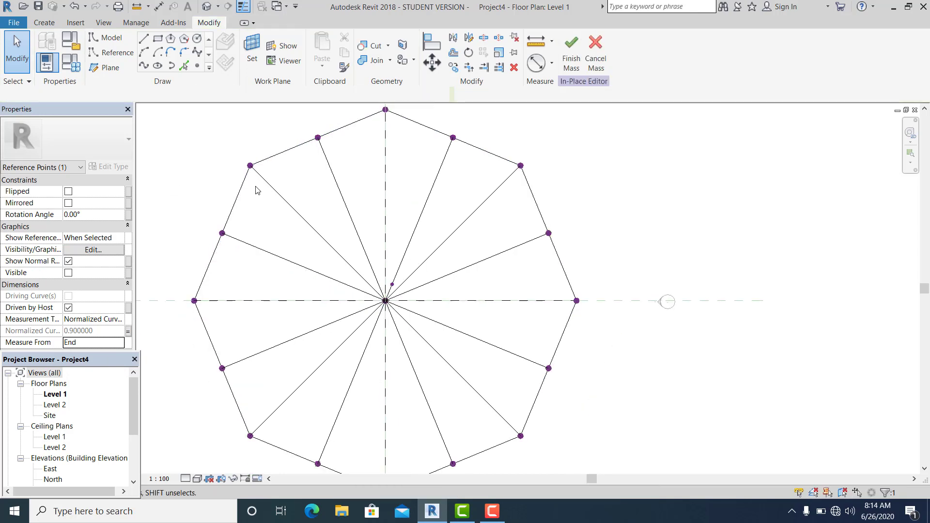
Step: Set the family parameter wa to 0.1 and apply it, so the point is measured from the spline's outer end
key("f")
key("t")
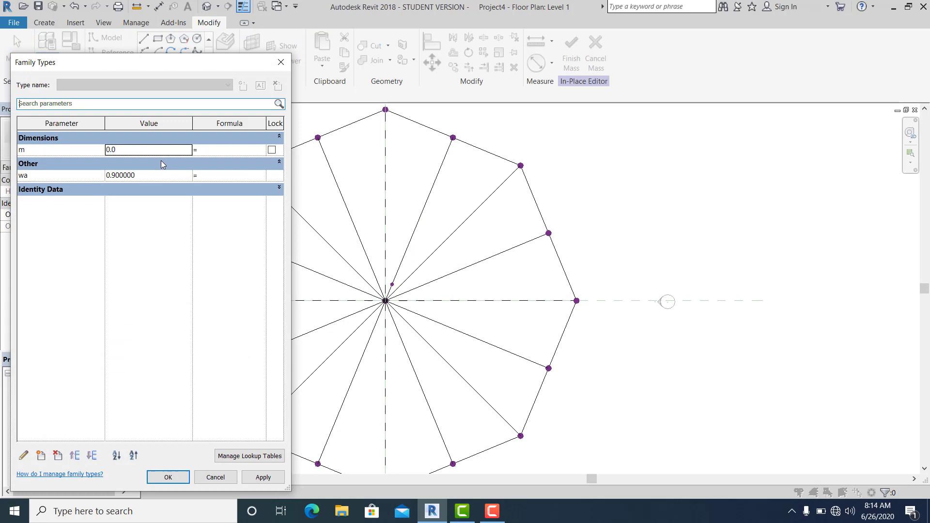
left_click(269, 477)
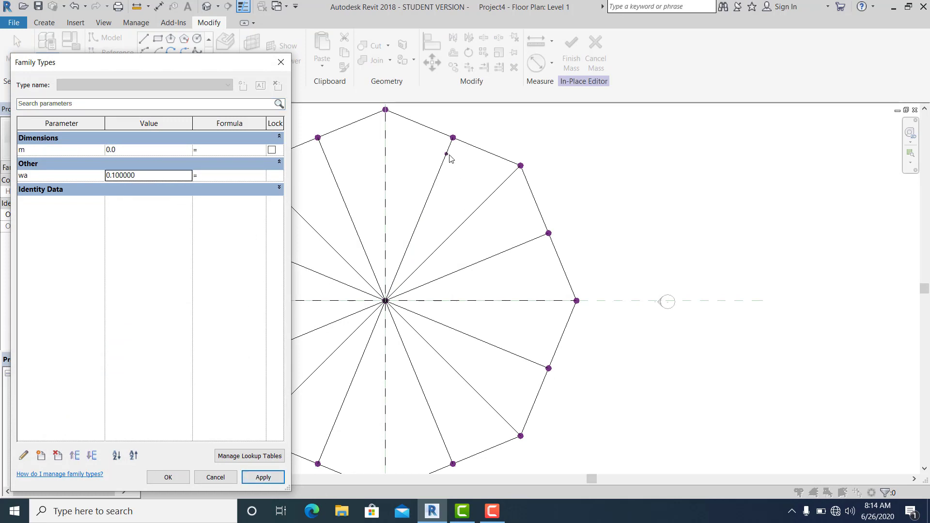
Step: Place a reference point near the outer end of each spline clockwise from the upper-right corner to the edge midpoint right of the bottom corner
scroll(426, 247, "down", 2)
middle_click_drag(434, 243, 457, 225)
scroll(466, 204, "up", 1)
left_click(456, 216)
left_click(197, 66)
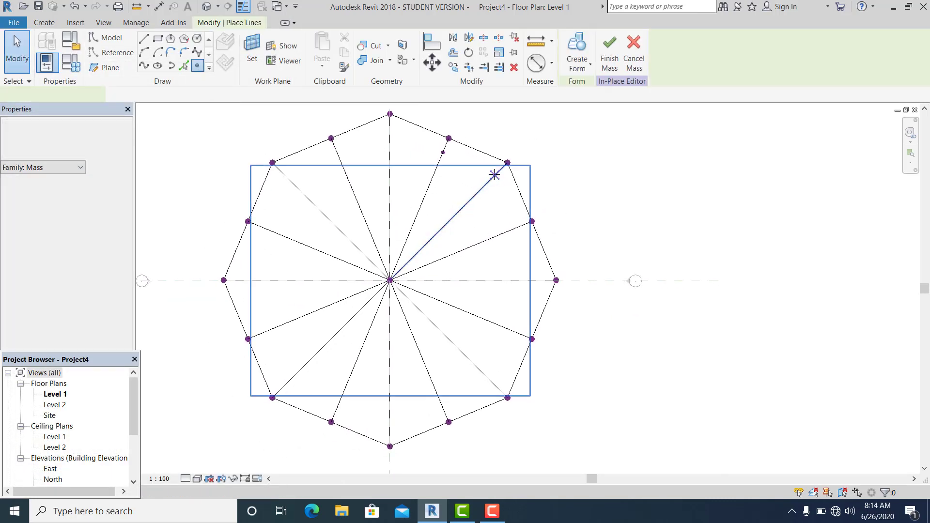
left_click(493, 177)
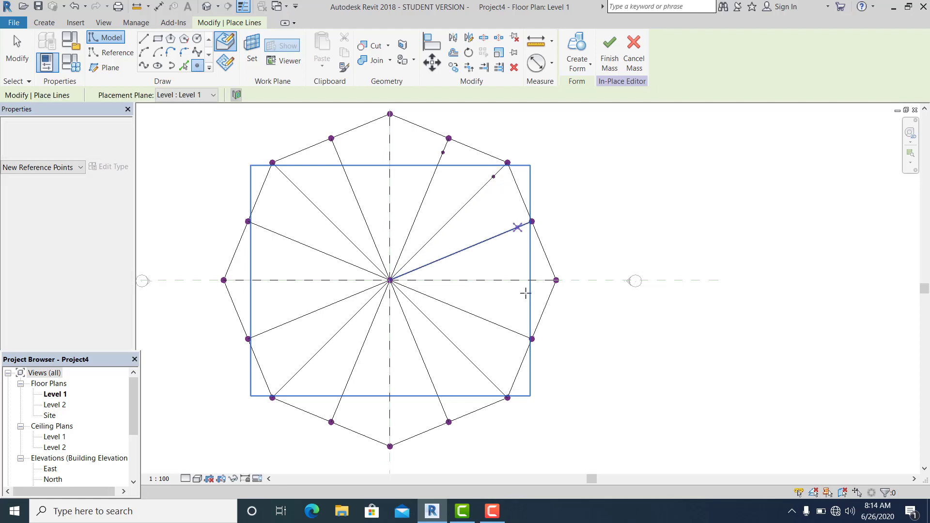
left_click(517, 271)
left_click(516, 334)
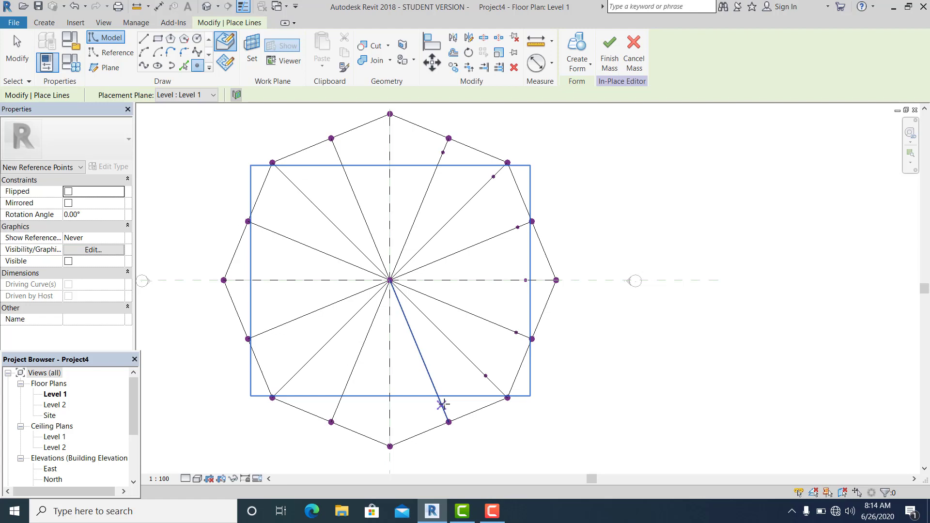
key("Escape")
key("Escape")
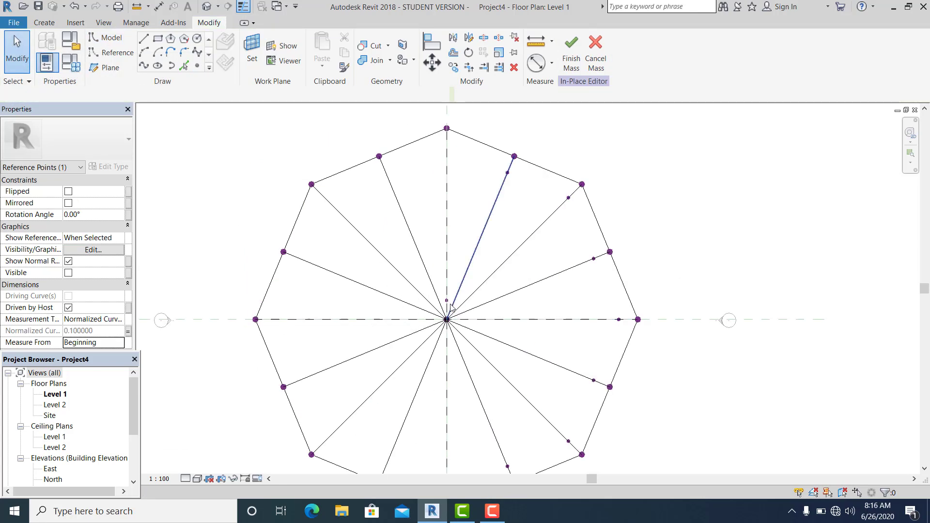
Step: Place a reference point on each left-hand spline, from the one left of the top corner round to the one left of the bottom corner
key("Escape")
left_click(197, 67)
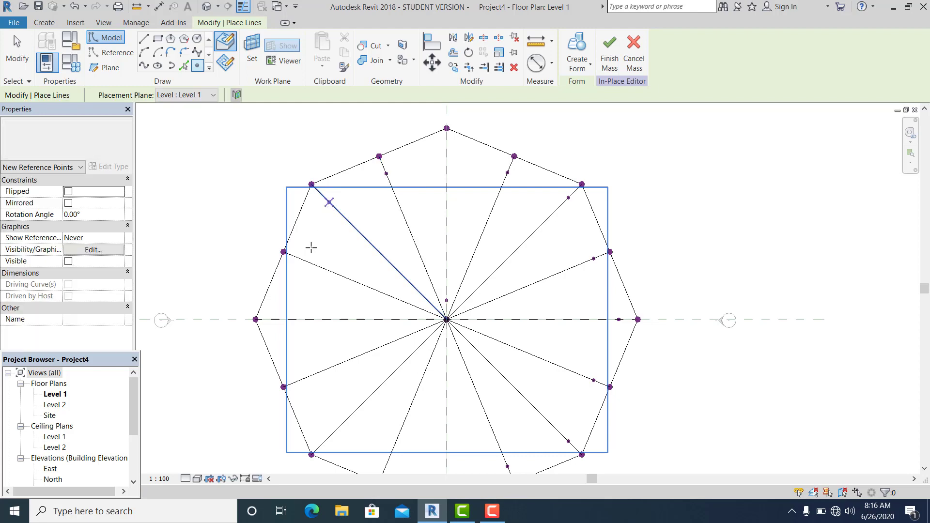
left_click(292, 319)
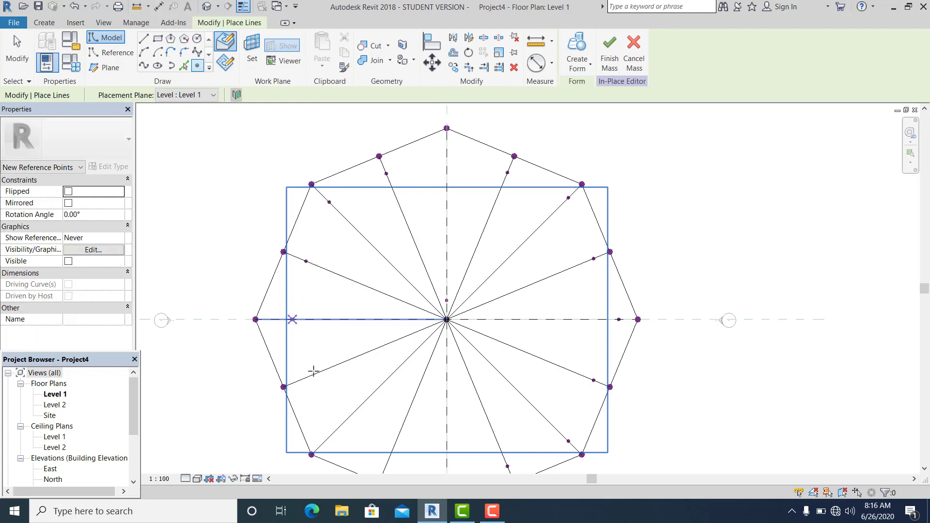
left_click(348, 418)
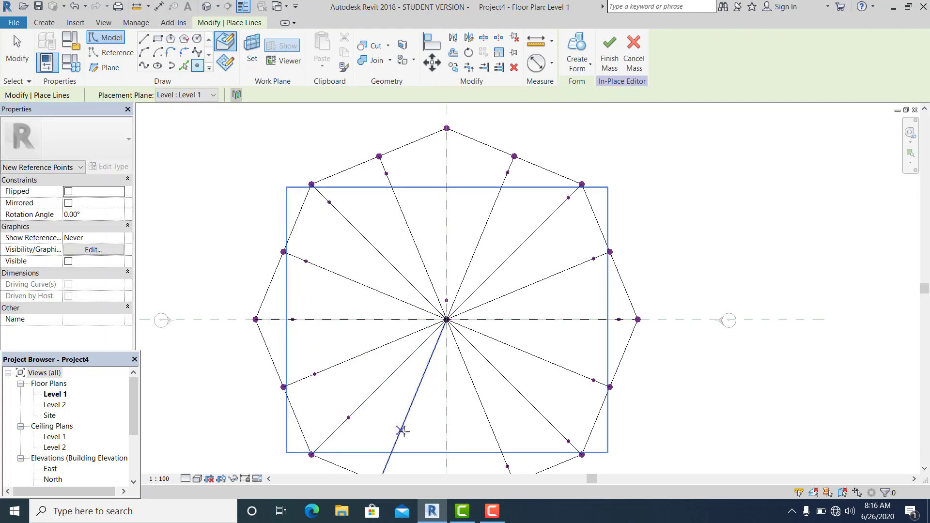
middle_click_drag(448, 262, 457, 261)
scroll(347, 298, "down", 2)
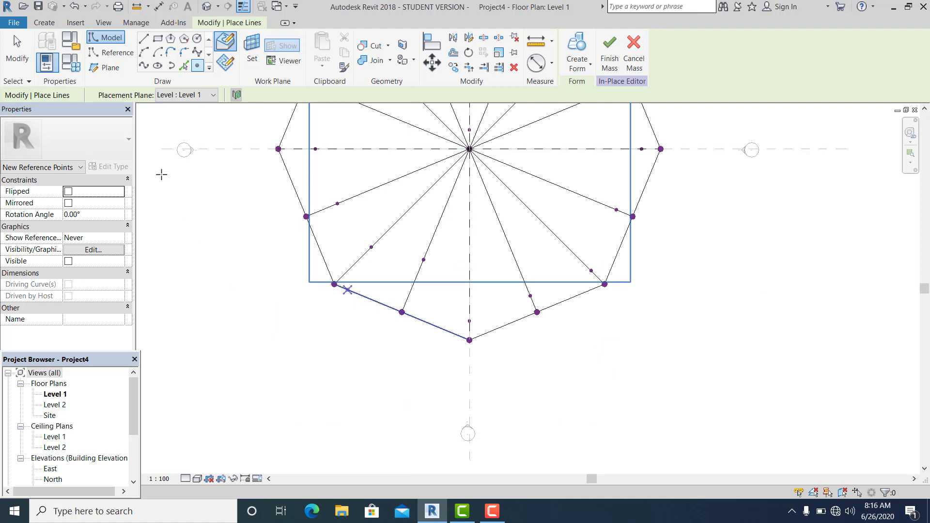
Step: Associate the Normalized Curve Parameter of the reference points on the left-hand splines with the wa parameter
left_click(22, 64)
scroll(332, 191, "down", 1)
middle_click_drag(358, 202, 358, 247)
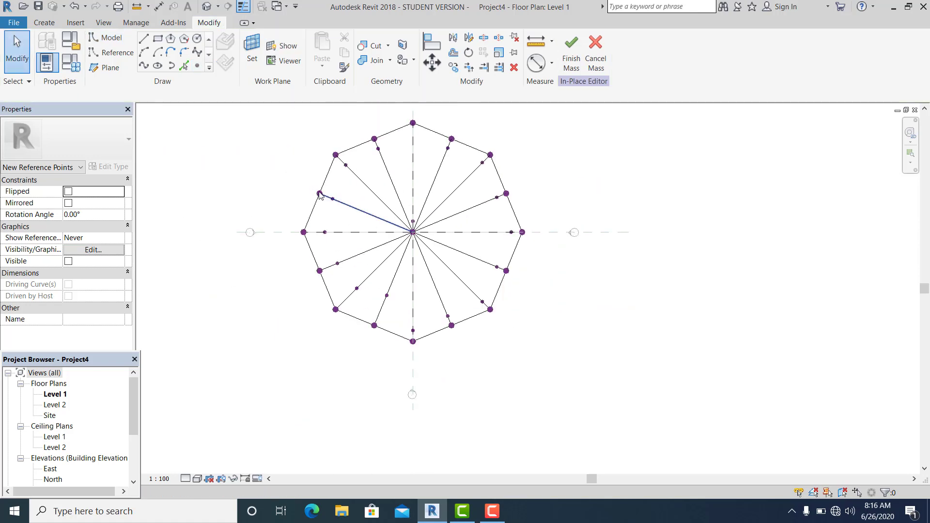
scroll(318, 195, "up", 1)
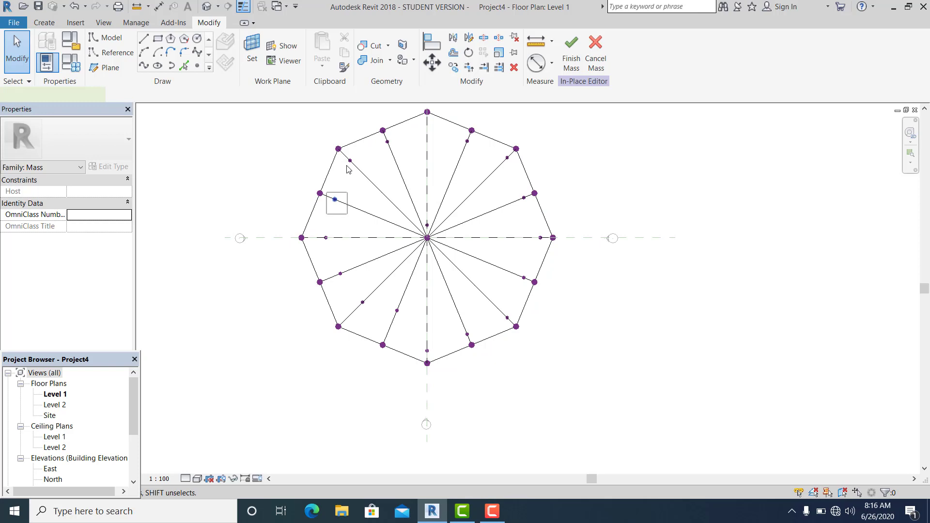
left_click(334, 199)
left_click(387, 142, "ctrl")
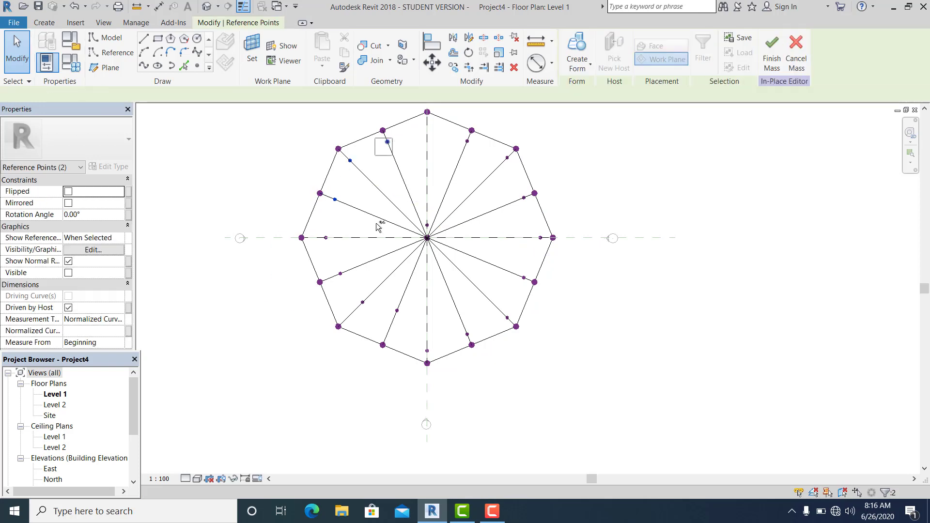
left_click(326, 237, "ctrl")
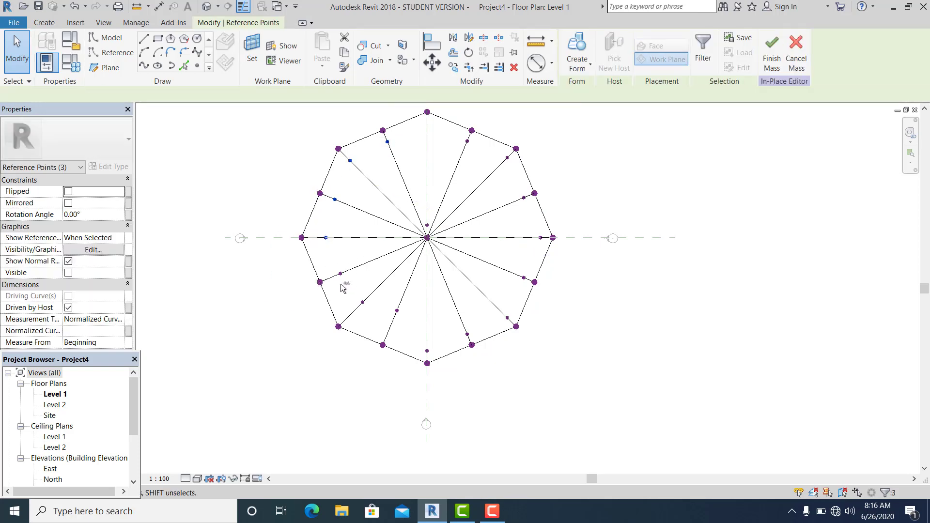
left_click_drag(339, 285, 356, 247, "ctrl")
left_click_drag(352, 316, 379, 289, "ctrl")
left_click_drag(386, 322, 410, 297, "ctrl")
left_click(129, 331)
left_click(639, 141)
left_click(724, 284)
left_click(726, 288)
Step: Associate the Normalized Curve Parameter of the remaining reference points on the upper splines with the wa parameter
scroll(408, 223, "up", 3)
left_click(454, 228)
left_click(128, 331)
left_click(642, 147)
left_click(736, 281)
middle_click_drag(539, 301, 523, 364)
left_click(129, 331)
left_click(641, 155)
left_click(738, 280)
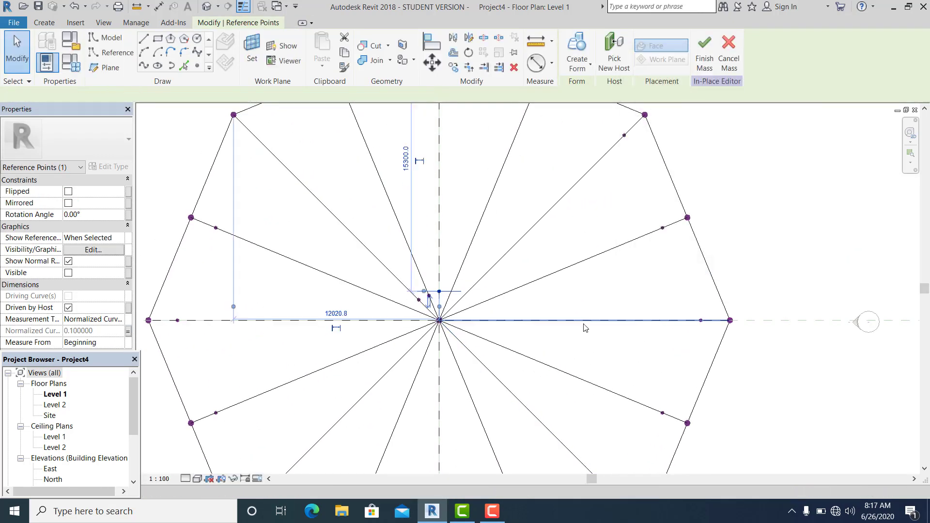
Step: Select the three reference points just above the centre together and associate their Normalized Curve Parameter with wa
left_click(649, 334)
scroll(653, 328, "down", 2)
scroll(467, 305, "up", 2)
left_click_drag(468, 316, 525, 288)
left_click(128, 331)
left_click(641, 148)
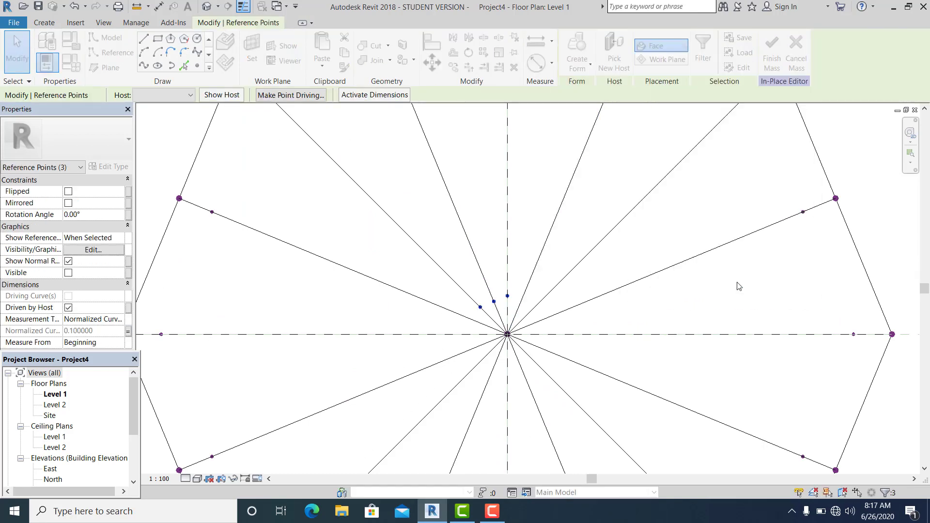
left_click(739, 281)
left_click(220, 374)
Step: Associate the Normalized Curve Parameter of the reference point on the spline running to the top corner with wa1
left_click(480, 307)
left_click(128, 331)
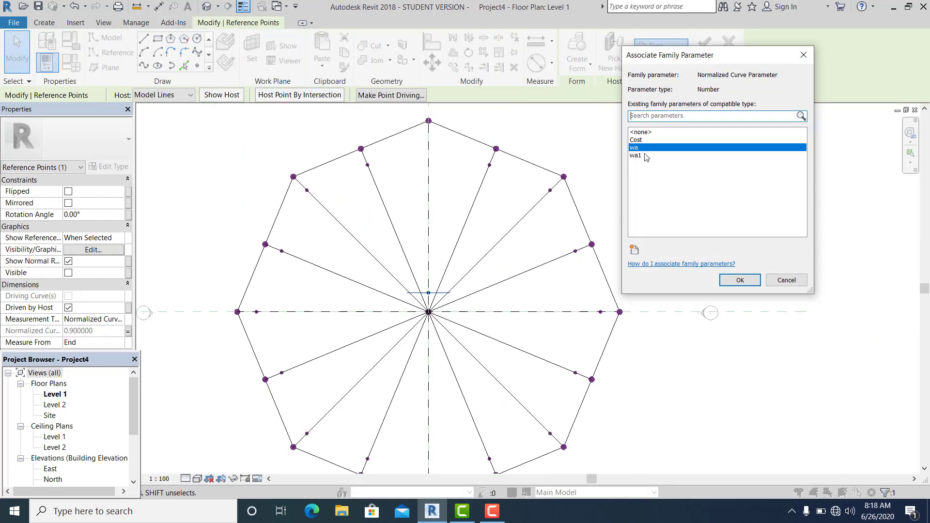
left_click(636, 155)
left_click(729, 281)
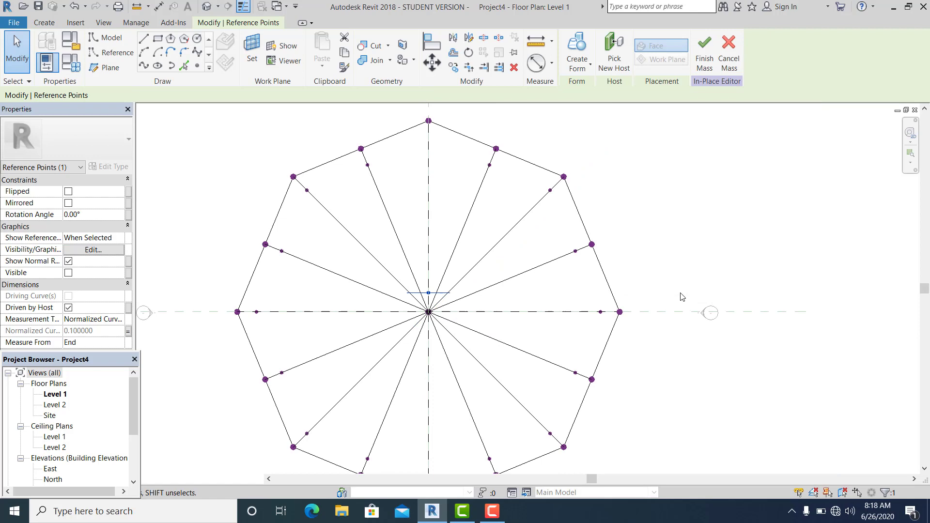
scroll(495, 202, "down", 1)
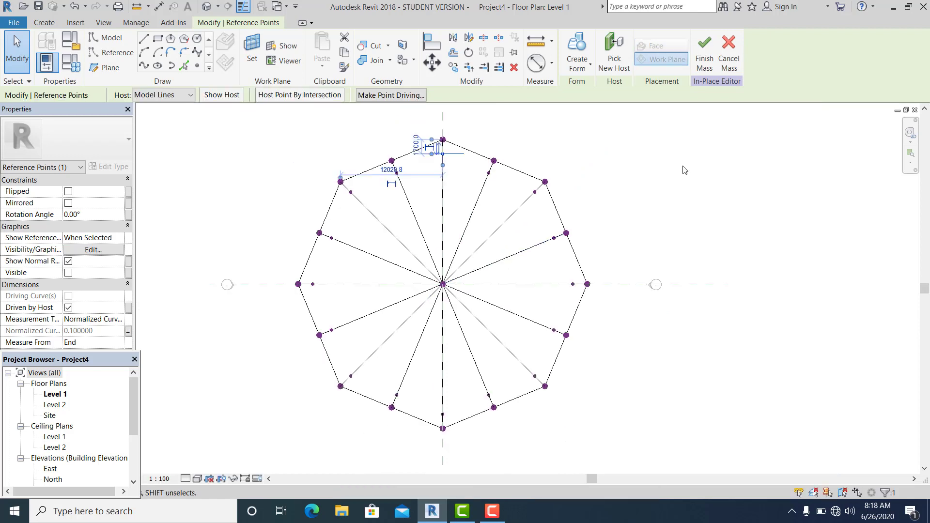
left_click(516, 234)
middle_click_drag(514, 227, 504, 187)
Step: Inspect the reference points around the octagon and check the wa and wa1 values in Family Types
scroll(387, 199, "up", 1)
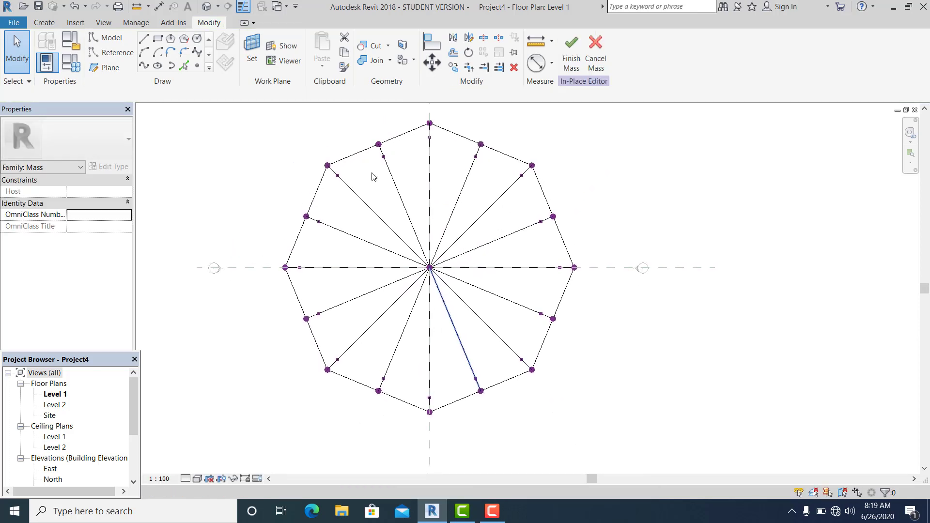
scroll(415, 199, "up", 1)
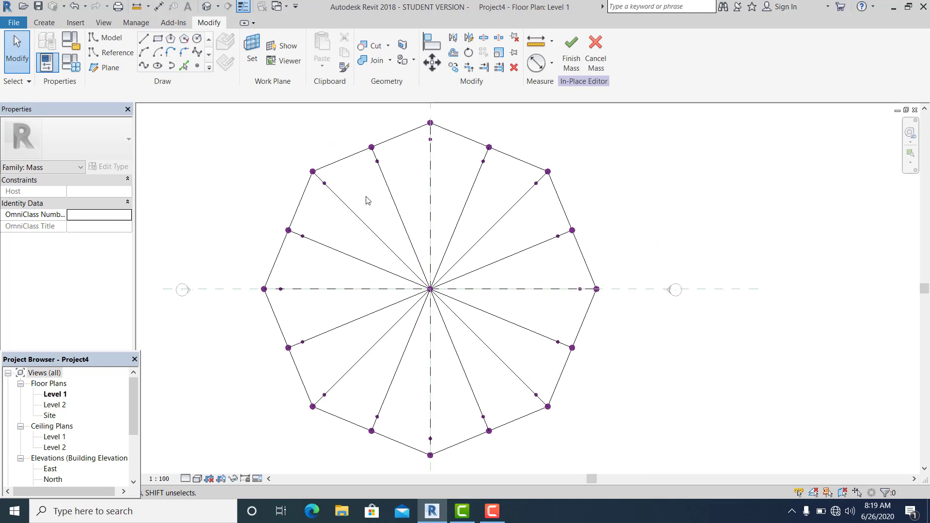
middle_click_drag(367, 199, 375, 204)
scroll(413, 183, "down", 2)
scroll(410, 180, "up", 3)
scroll(412, 174, "up", 1)
scroll(407, 172, "down", 1)
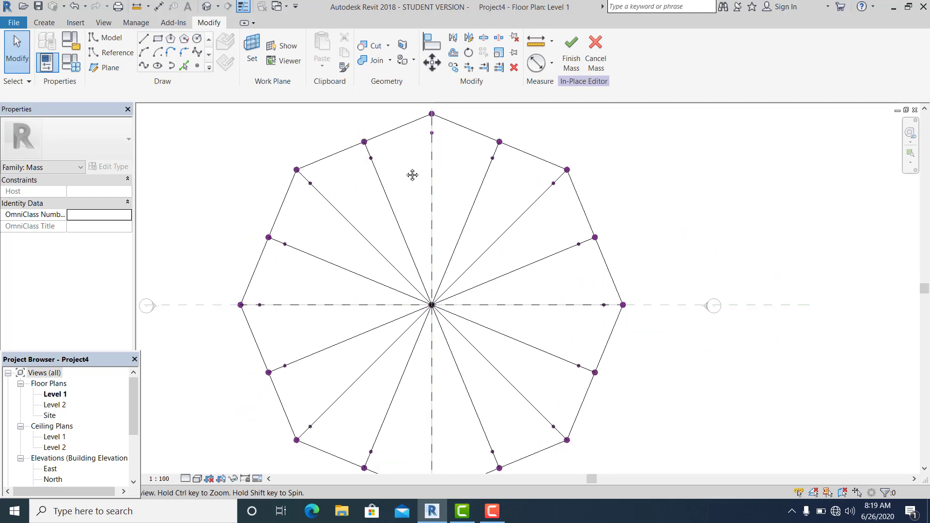
left_click(70, 64)
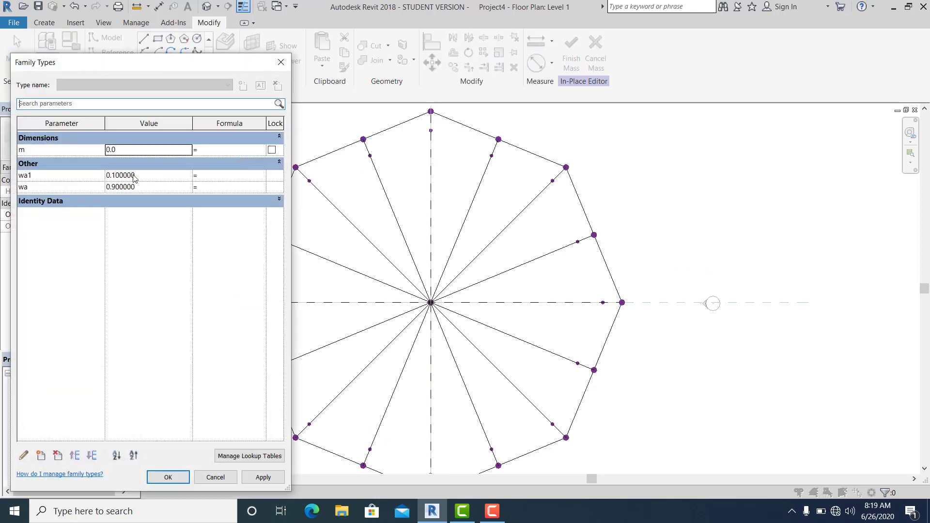
left_click(281, 62)
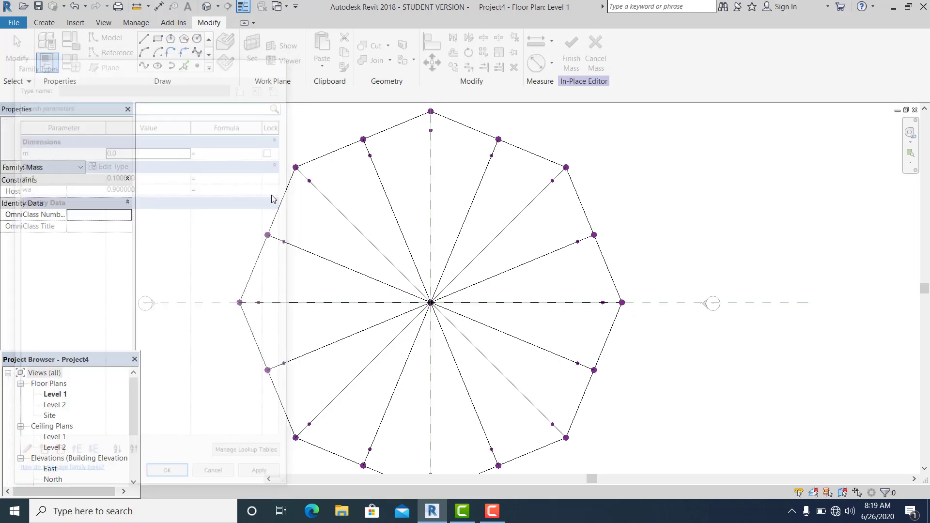
Step: Delete the octagonal outline, leaving the radial splines and their reference points
scroll(286, 204, "down", 2)
middle_click_drag(296, 211, 347, 210)
key("Escape")
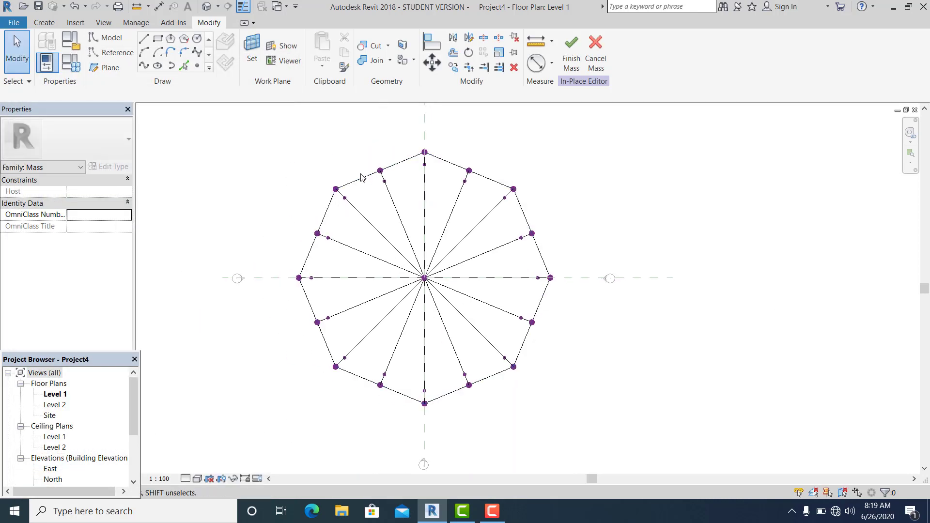
left_click(362, 180)
key("Delete")
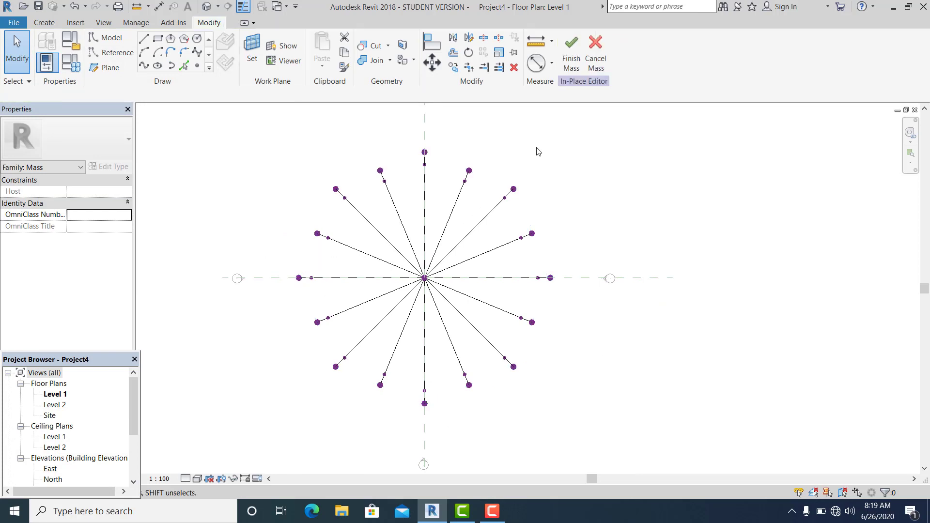
Step: Draw a spline through the upper-left corner point, the adjacent edge midpoint and the top corner point
scroll(334, 205, "up", 1)
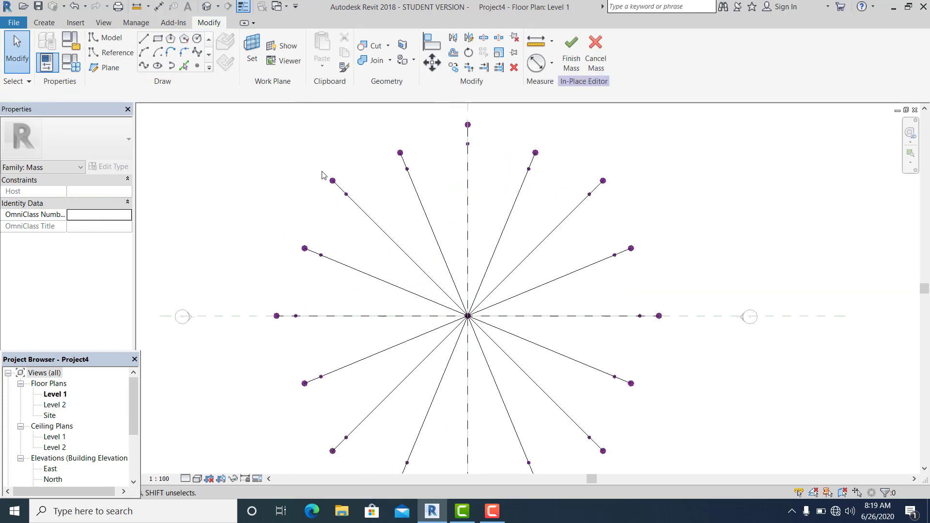
left_click(338, 192)
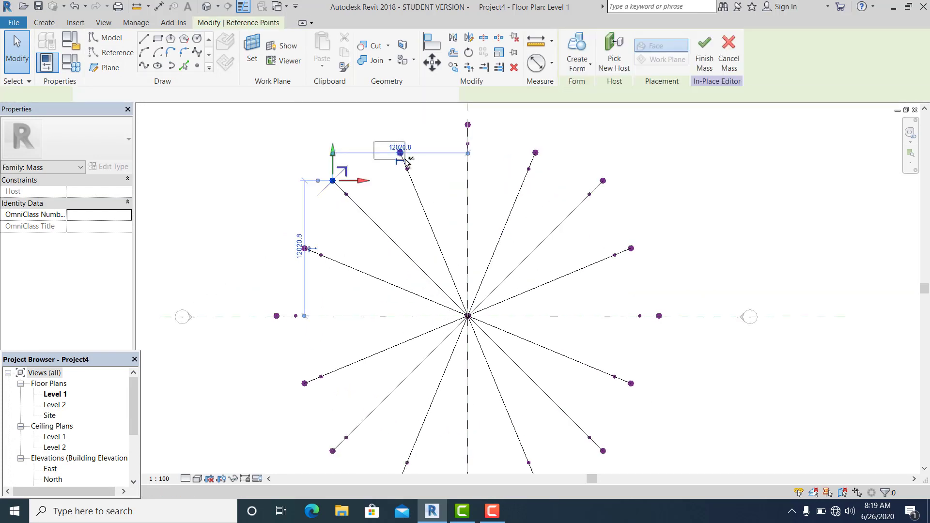
left_click(467, 124, "ctrl")
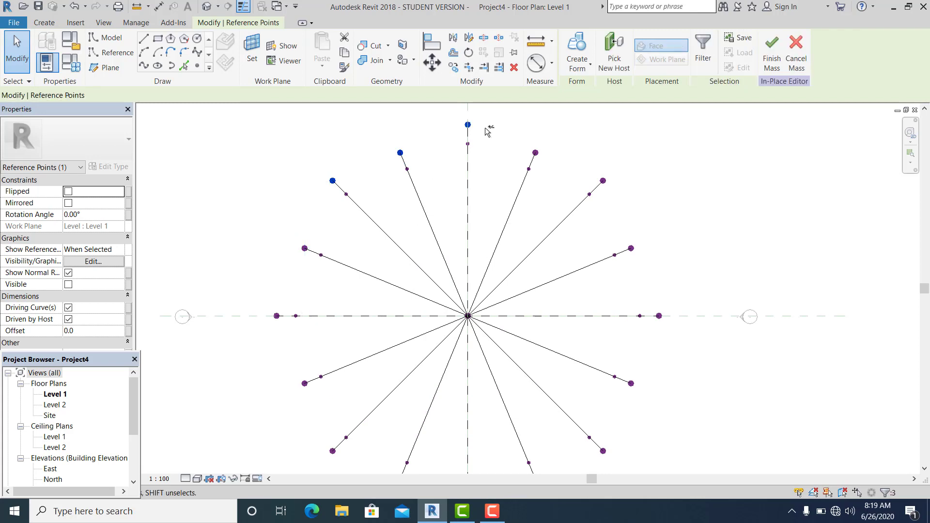
left_click(144, 66)
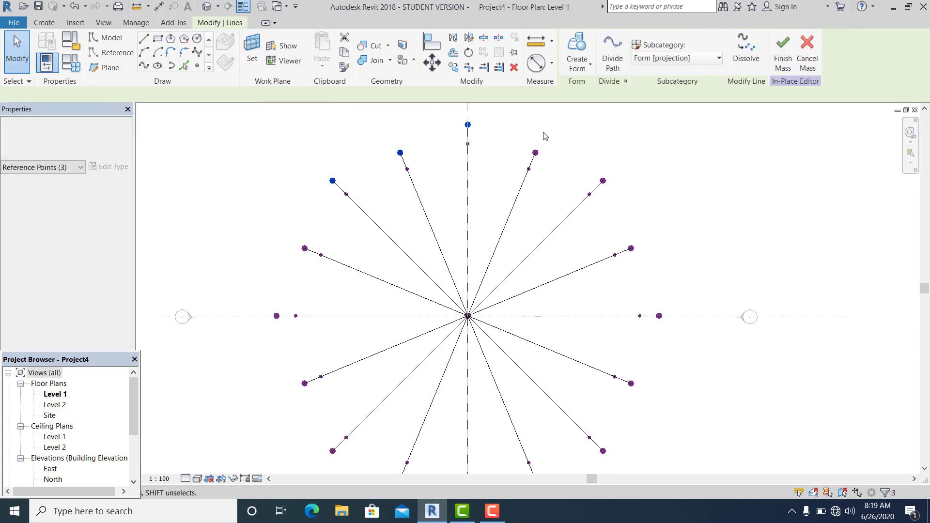
Step: Try to draw a spline through only the top corner point and the edge midpoint to its right
left_click_drag(458, 113, 475, 129)
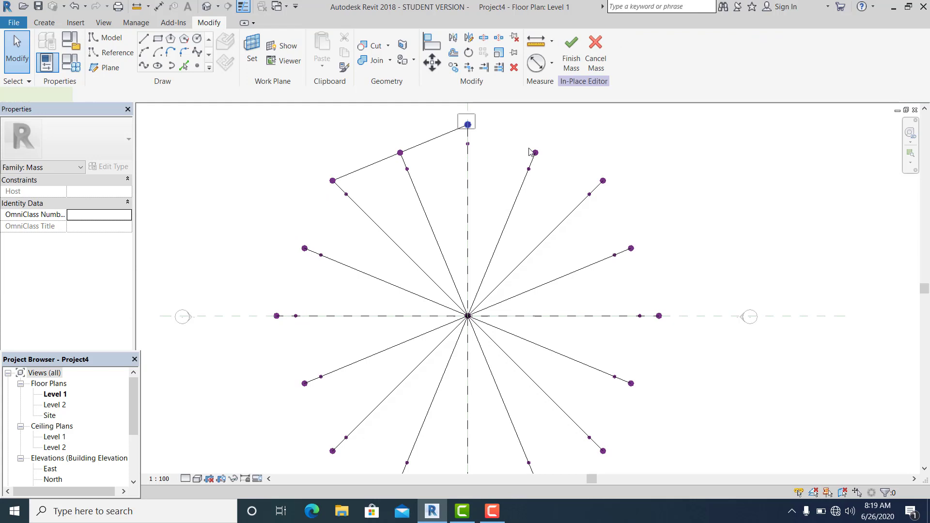
left_click(536, 152)
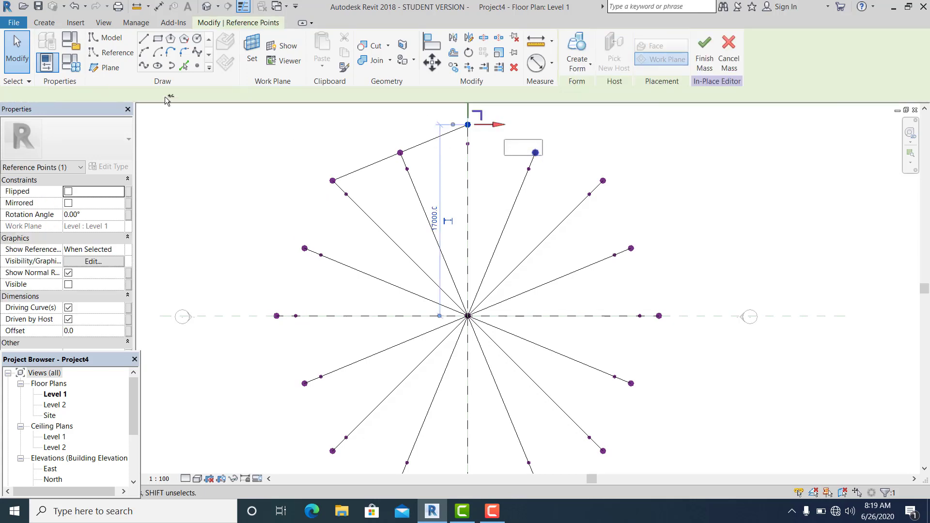
left_click(144, 67)
key("ctrl+z")
Step: Draw a spline through the top corner point, the edge midpoint and the upper-right corner point
left_click_drag(513, 139, 544, 158)
left_click(602, 180, "ctrl")
left_click_drag(449, 113, 479, 130, "ctrl")
left_click(144, 66)
Step: Draw a spline through the upper-right corner point, the edge midpoint below it and the right corner point
middle_click_drag(638, 220, 595, 174)
left_click_drag(557, 121, 568, 137)
left_click_drag(579, 188, 600, 214, "ctrl")
left_click_drag(606, 243, 626, 285, "ctrl")
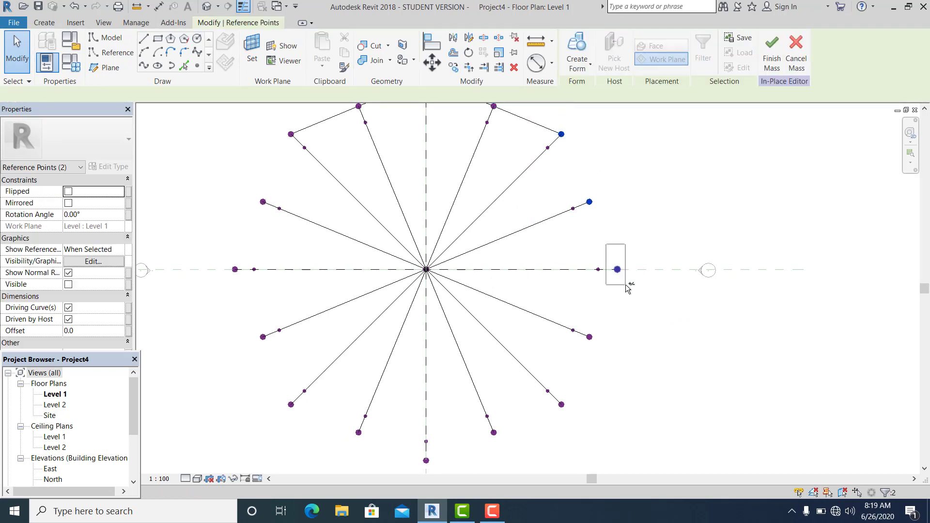
left_click(145, 67)
Step: Draw a spline through the right corner point, the edge midpoint below it and the lower-right corner point
scroll(599, 153, "down", 2)
left_click_drag(604, 246, 621, 218)
left_click_drag(597, 268, 583, 290, "ctrl")
left_click_drag(586, 337, 563, 311, "ctrl")
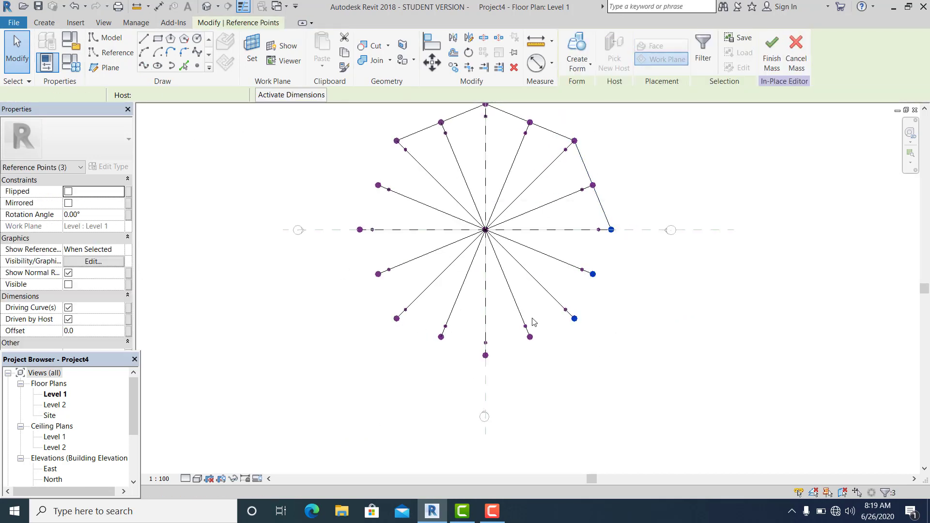
middle_click_drag(664, 330, 627, 260)
Step: Draw a spline through the lower-right corner point, the adjacent edge midpoint and the bottom corner point
left_click_drag(519, 272, 554, 247)
left_click_drag(478, 299, 497, 264, "ctrl")
left_click(144, 67)
Step: Draw a spline through the bottom corner point, the edge midpoint to its left and the lower-left corner point
left_click_drag(432, 303, 454, 283, "ctrl")
left_click_drag(392, 286, 415, 261, "ctrl")
left_click_drag(353, 272, 364, 243, "ctrl")
left_click(145, 67)
Step: Draw a spline through the lower-left corner point, the edge midpoint above it and the left corner point
middle_click_drag(308, 252, 353, 342)
left_click_drag(369, 357, 394, 283)
left_click_drag(355, 272, 369, 237, "ctrl")
left_click(144, 64)
Step: Close the outline with a spline through the left corner point, the edge midpoint above it and the upper-left corner point
left_click(385, 205)
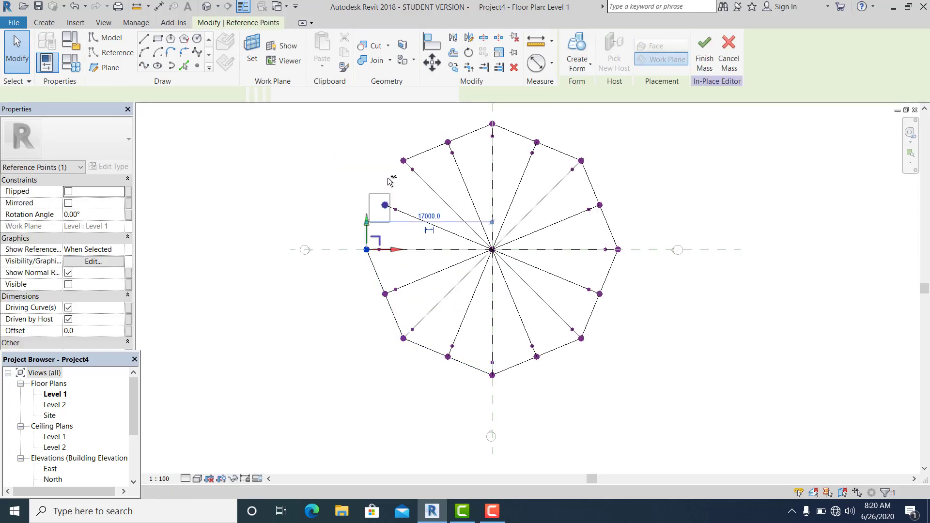
left_click(404, 159, "ctrl")
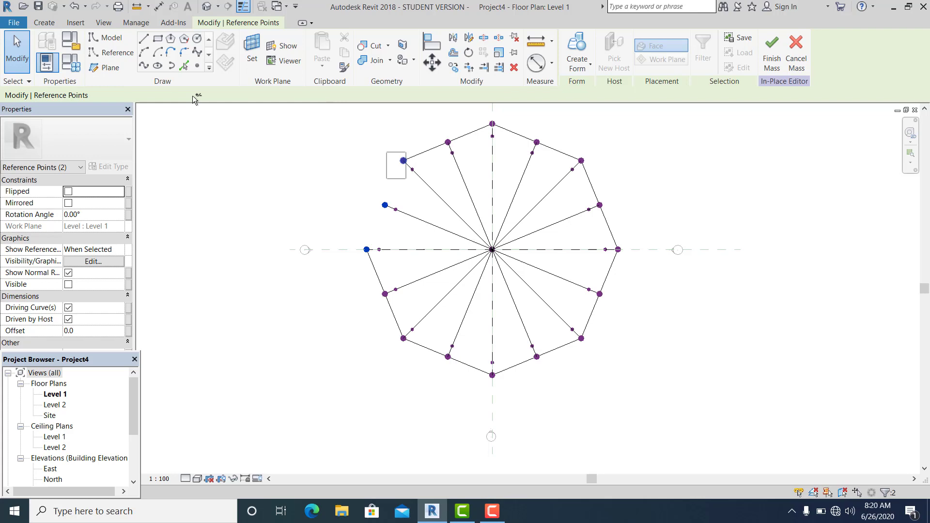
left_click(144, 66)
left_click(635, 191)
Step: Inspect the rebuilt octagonal outline and check the family parameters m, wa and wa1 in Family Types
scroll(504, 182, "up", 1)
scroll(489, 186, "down", 1)
scroll(415, 199, "up", 3)
middle_click_drag(435, 211, 399, 226)
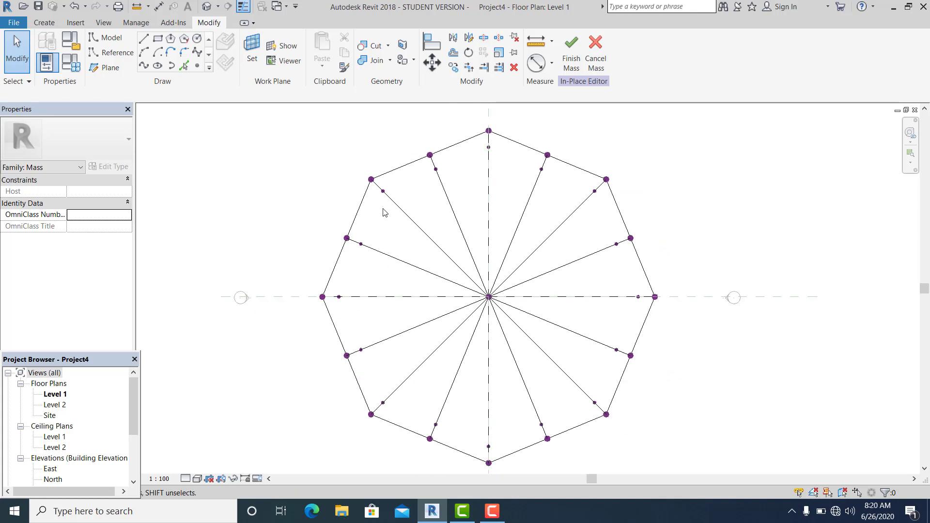
left_click(75, 64)
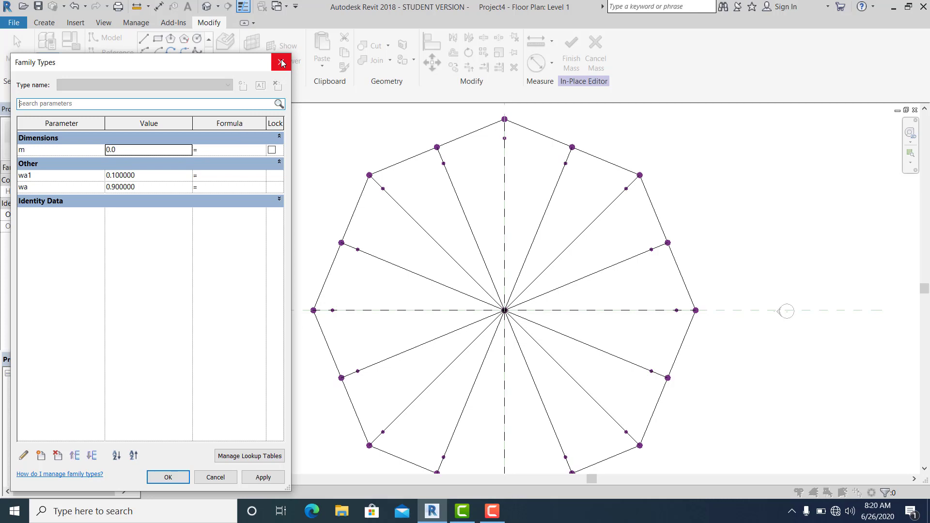
left_click(282, 62)
scroll(430, 153, "down", 2)
middle_click_drag(421, 201, 391, 207)
Step: Associate the Offset of the eight edge-midpoint reference points on the outline with a new type parameter named top, grouped under Dimensions
scroll(395, 187, "up", 1)
scroll(395, 188, "down", 1)
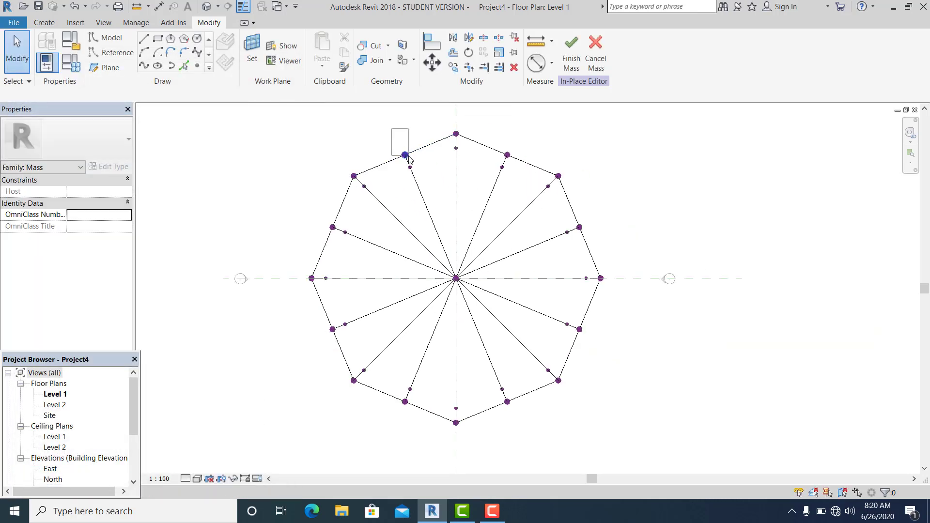
left_click(451, 154)
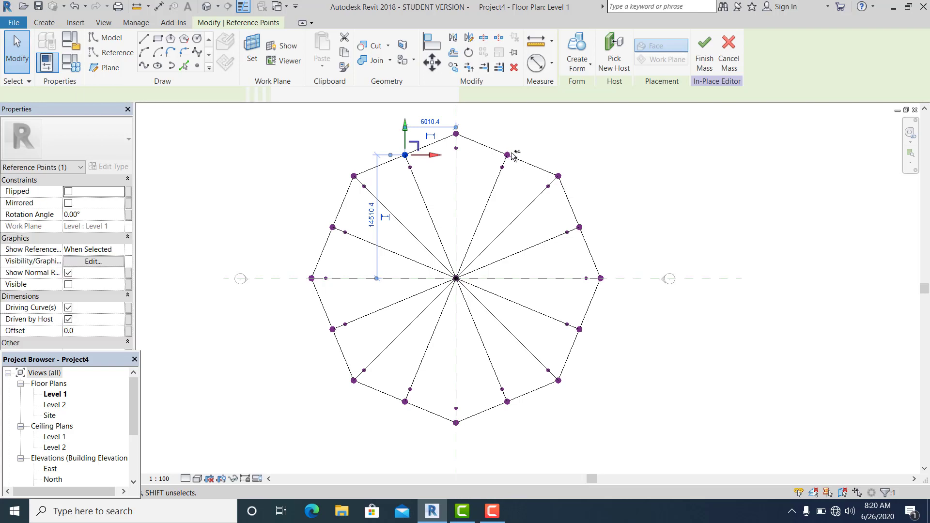
left_click(591, 213, "ctrl")
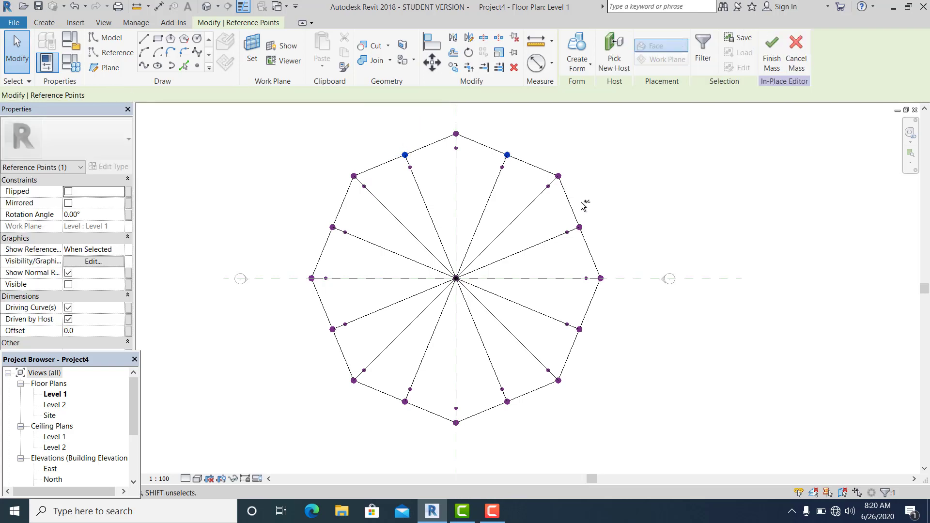
left_click(578, 330, "ctrl")
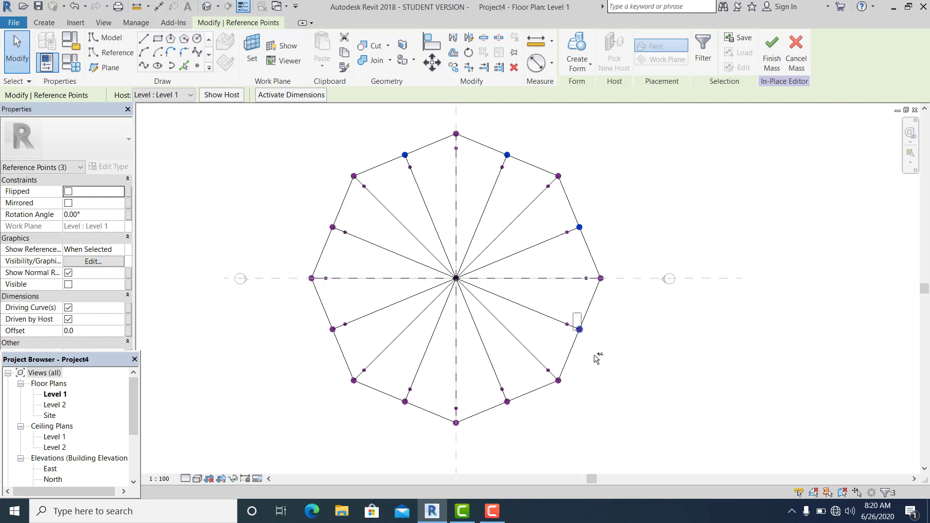
left_click(507, 402, "ctrl")
left_click(408, 399, "ctrl")
left_click(340, 324, "ctrl")
left_click(333, 228, "ctrl")
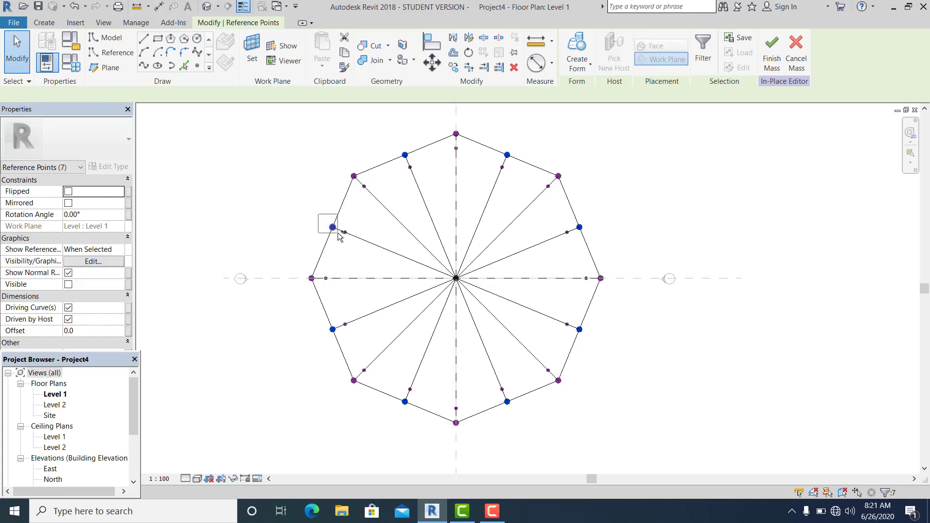
left_click(128, 332)
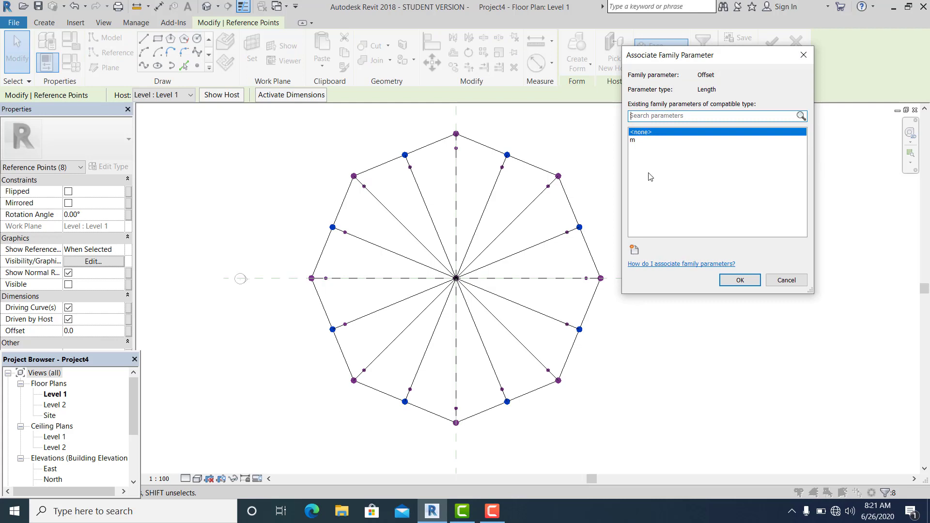
left_click(641, 251)
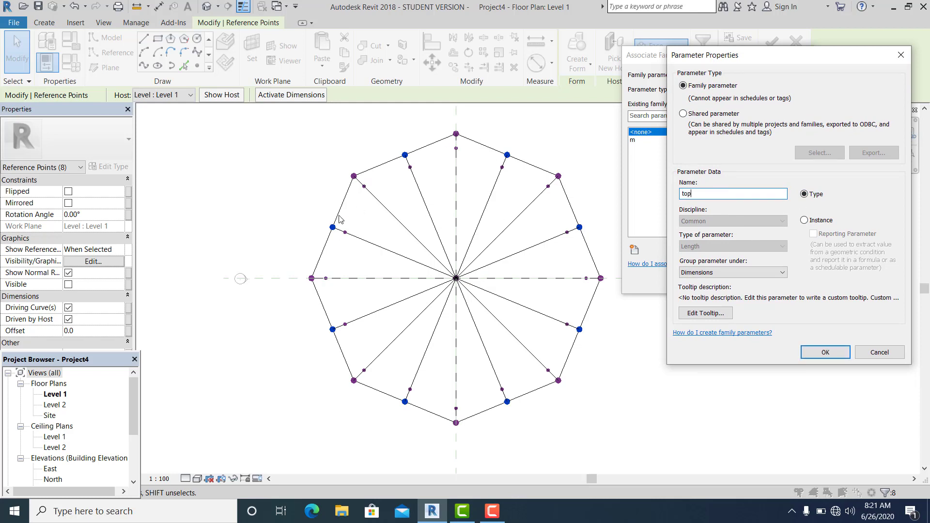
left_click(822, 352)
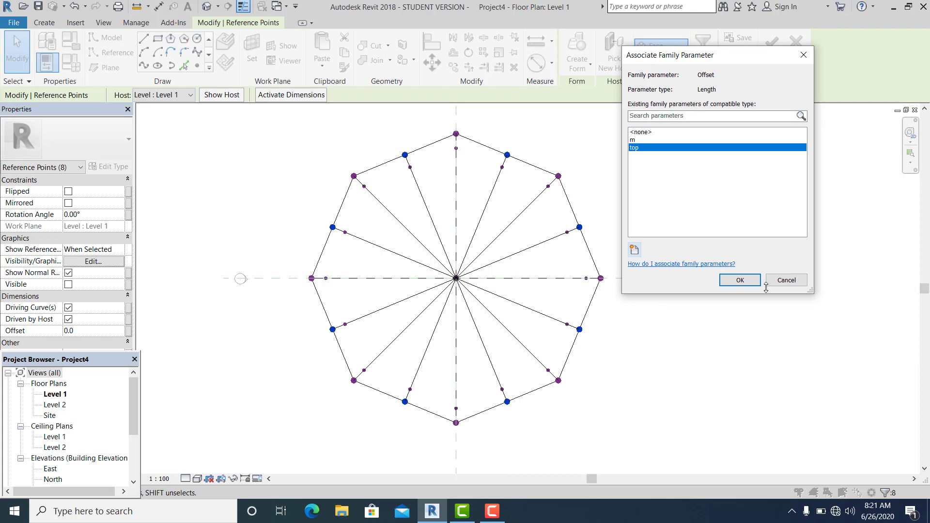
left_click(740, 280)
left_click(531, 137)
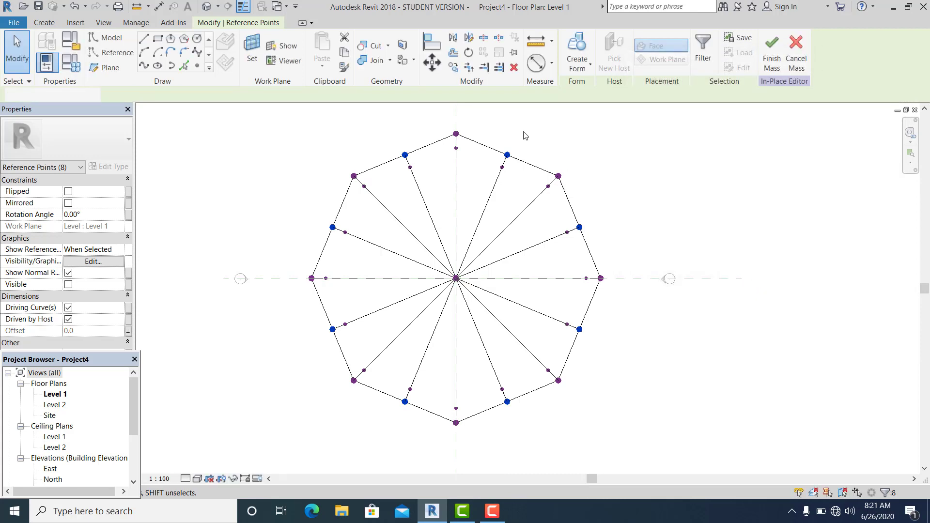
left_click(507, 155)
Step: Draw an inner spline through the hosted points near the upper-left corner, the adjacent upper edge midpoint and the top corner
scroll(626, 203, "down", 1)
middle_click_drag(419, 203, 399, 203)
scroll(399, 203, "up", 2)
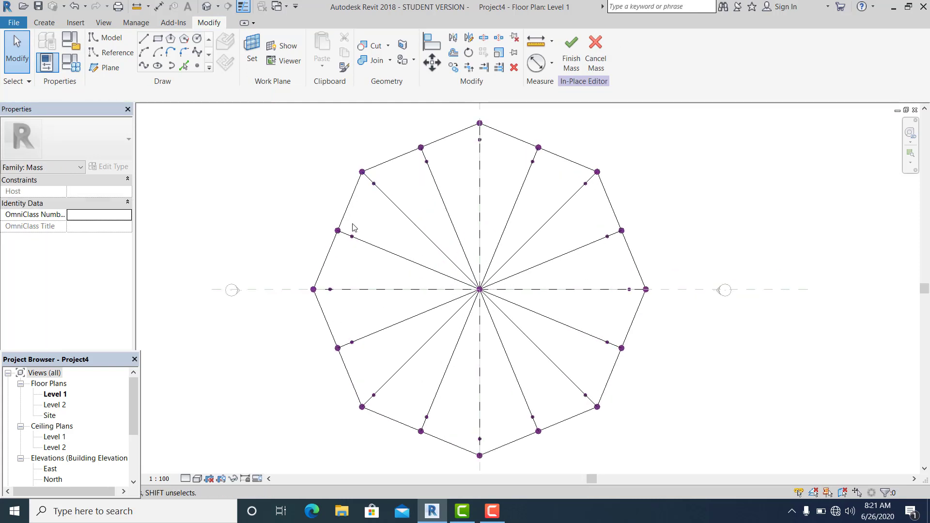
scroll(387, 207, "up", 2)
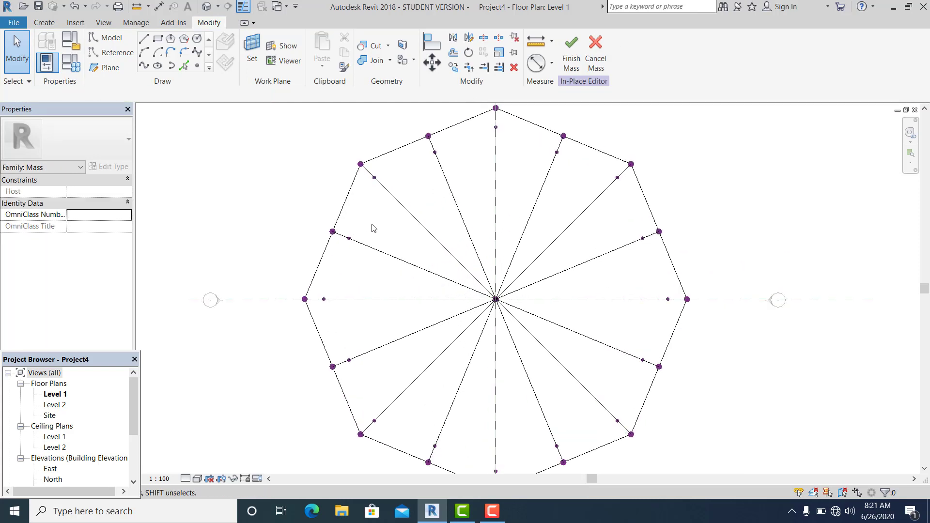
left_click(374, 170)
left_click(455, 138, "ctrl")
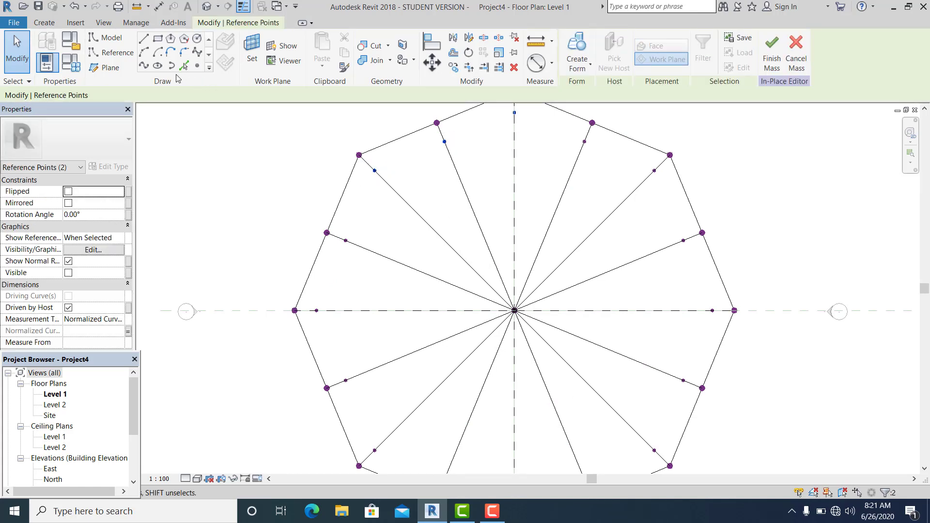
left_click(514, 113, "ctrl")
Step: Draw an inner spline through the hosted points near the top corner, the edge midpoint to its right and the upper-right corner
left_click_drag(492, 152, 525, 110)
left_click_drag(572, 134, 597, 154, "ctrl")
left_click_drag(641, 192, 665, 184, "ctrl")
left_click(144, 66)
Step: Draw an inner spline through the hosted points near the upper-right corner, the edge midpoint below it and the right corner
left_click_drag(673, 227, 689, 247, "ctrl")
left_click_drag(701, 296, 723, 321, "ctrl")
left_click(144, 66)
scroll(551, 277, "down", 1)
middle_click_drag(552, 277, 552, 228)
left_click_drag(667, 244, 696, 266, "ctrl")
left_click_drag(651, 294, 672, 324, "ctrl")
left_click_drag(626, 352, 646, 386, "ctrl")
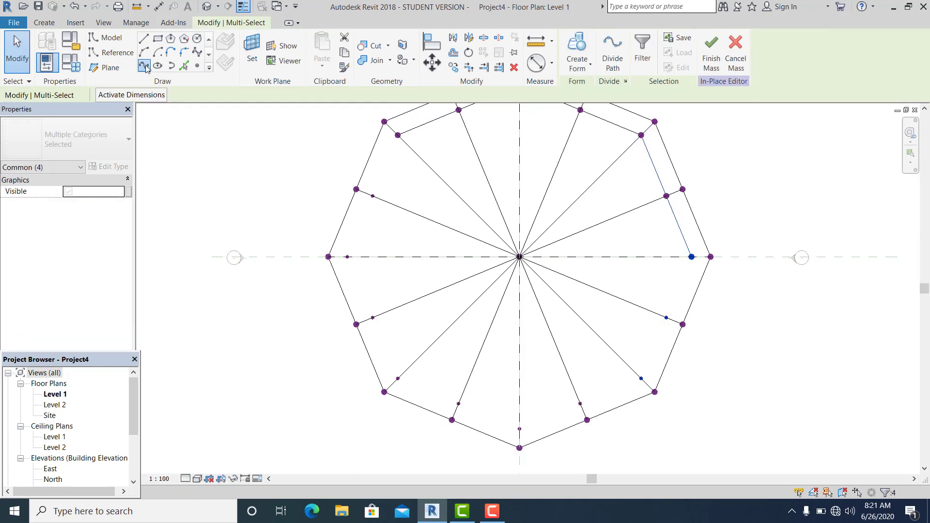
left_click(145, 66)
key("ctrl+z")
Step: Draw an inner spline through the hosted points near the right corner, the edge midpoint below it and the lower-right corner
scroll(680, 285, "up", 1)
left_click_drag(669, 249, 706, 276)
left_click_drag(656, 303, 677, 334, "ctrl")
left_click_drag(621, 362, 640, 398, "ctrl")
left_click(145, 66)
Step: Draw an inner spline through the hosted points near the lower-right corner, the adjacent lower edge midpoint and the bottom corner
middle_click_drag(620, 404, 618, 351)
left_click_drag(619, 351, 646, 327)
left_click_drag(540, 359, 577, 376, "ctrl")
left_click(145, 66)
Step: Draw an inner spline through the hosted points near the bottom corner, the edge midpoint to its left and the lower-left corner
left_click_drag(483, 382, 508, 406, "ctrl")
left_click_drag(411, 356, 435, 377, "ctrl")
left_click_drag(343, 320, 367, 350, "ctrl")
left_click(145, 66)
Step: Draw an inner spline through the hosted points near the lower-left corner, the edge midpoint above it and the left corner
left_click_drag(330, 282, 321, 247, "ctrl")
left_click_drag(306, 212, 285, 185, "ctrl")
left_click(147, 69)
Step: Close the inner outline with a spline through the hosted points near the left corner, the edge midpoint above it and the upper-left corner
middle_click_drag(283, 208, 284, 277)
left_click_drag(284, 278, 306, 256)
left_click_drag(314, 223, 333, 191, "ctrl")
left_click_drag(366, 144, 344, 118, "ctrl")
left_click(328, 262)
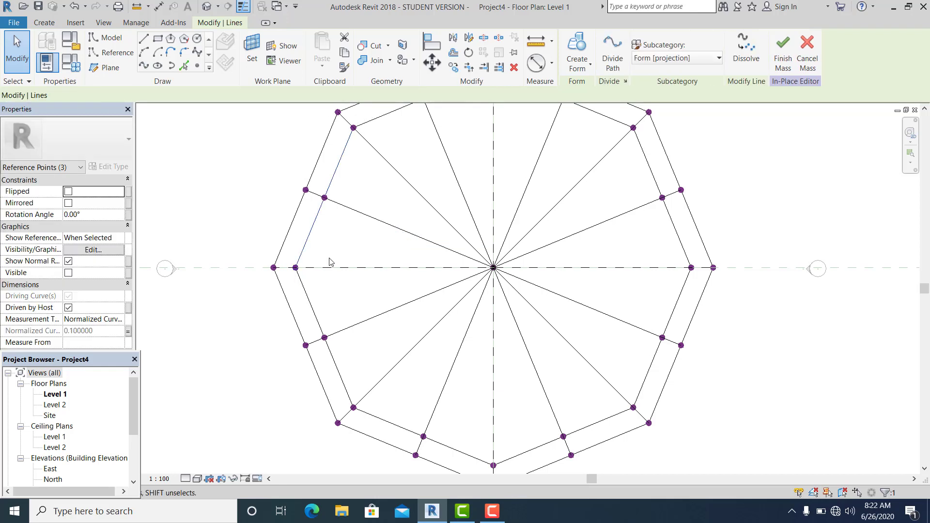
scroll(500, 318, "down", 3)
middle_click_drag(510, 307, 507, 366)
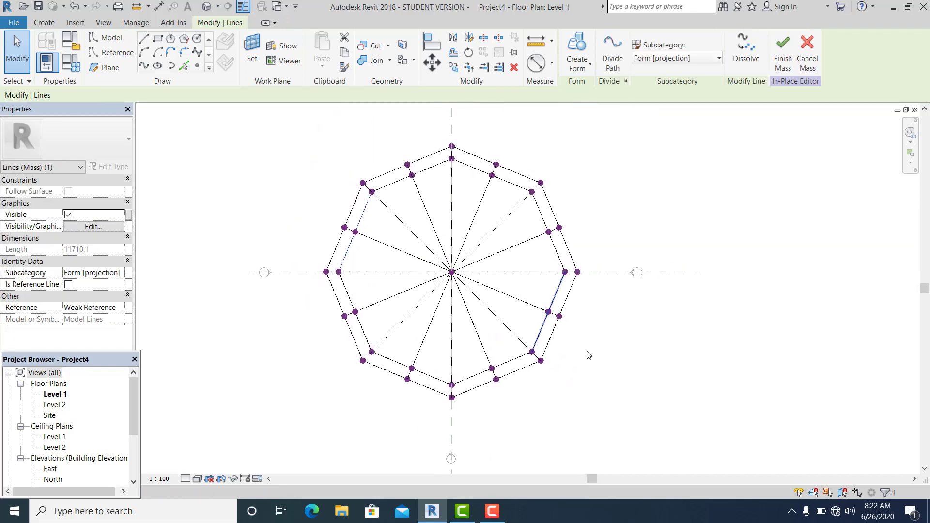
Step: Switch to the default 3D view and set the family parameter m to 3000
left_click(572, 350)
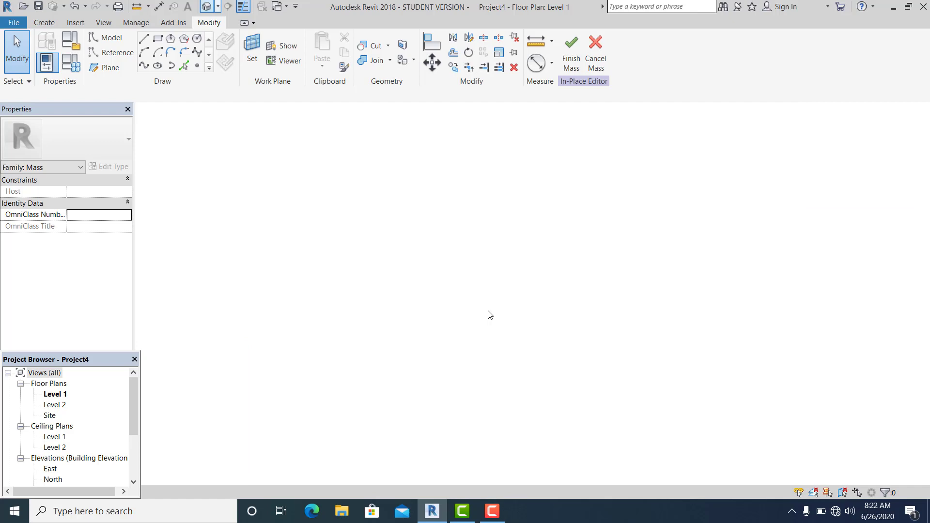
scroll(582, 313, "up", 5)
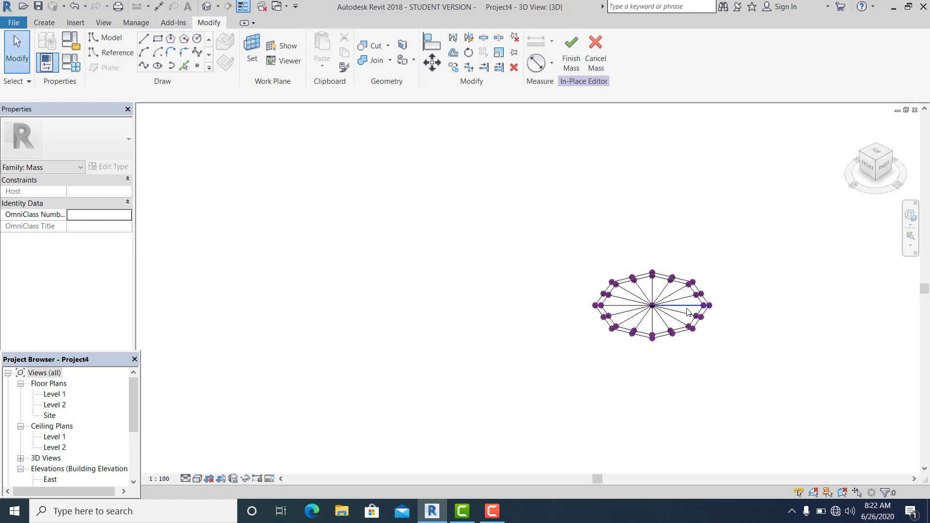
middle_click_drag(671, 273, 618, 310)
scroll(635, 285, "up", 3)
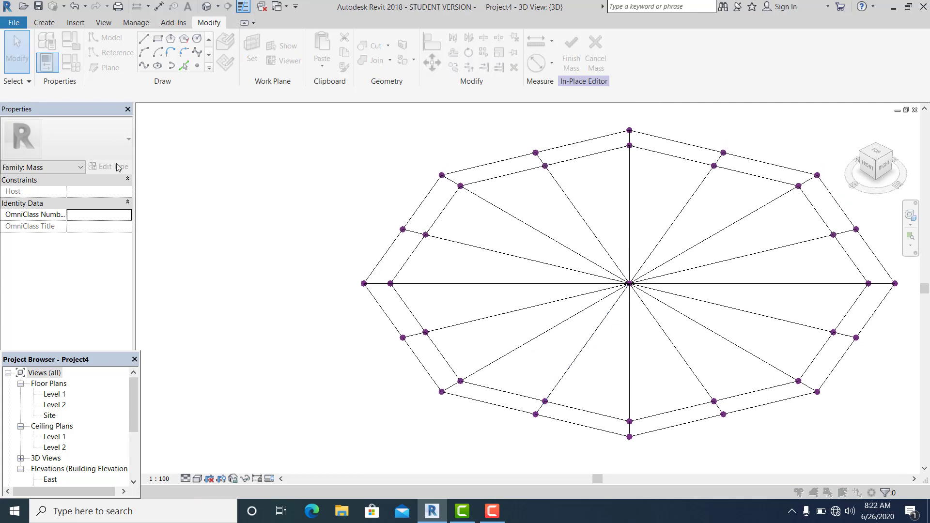
left_click(71, 63)
left_click_drag(161, 71, 173, 57)
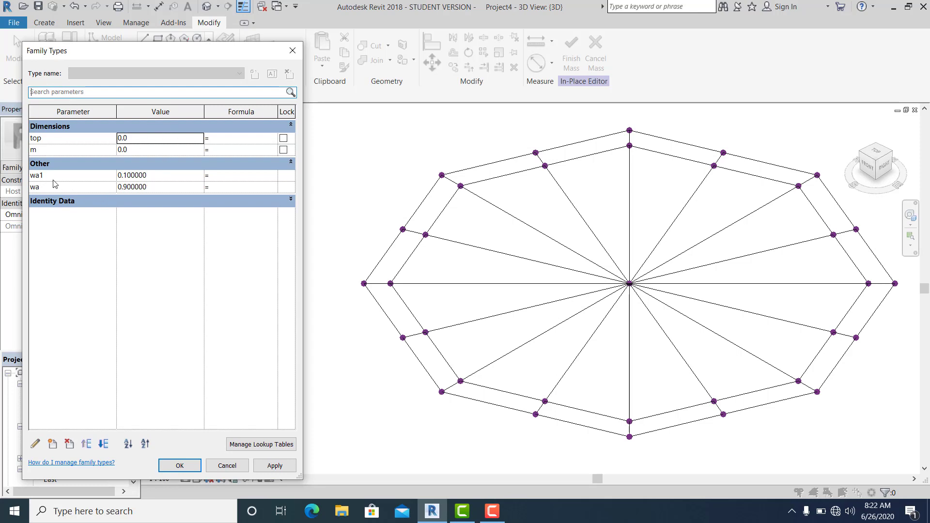
left_click(160, 152)
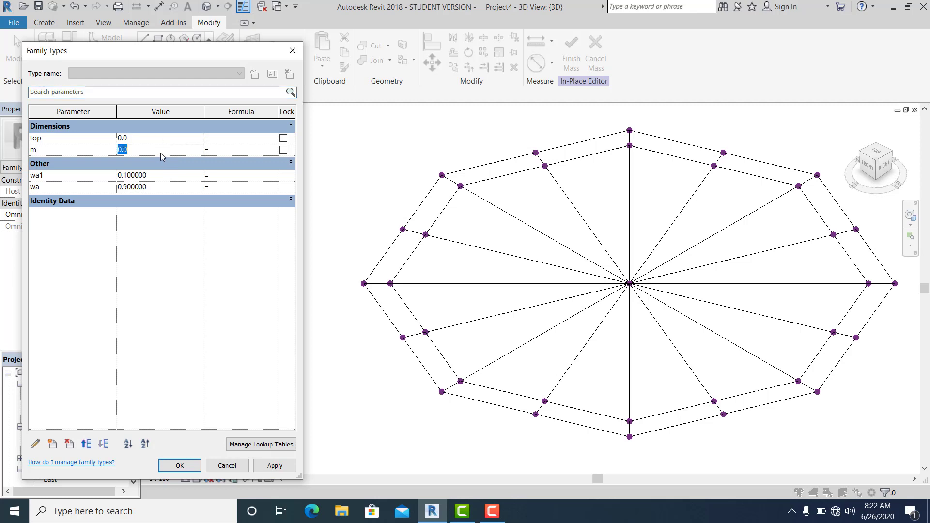
type("3000")
left_click(265, 466)
left_click(268, 466)
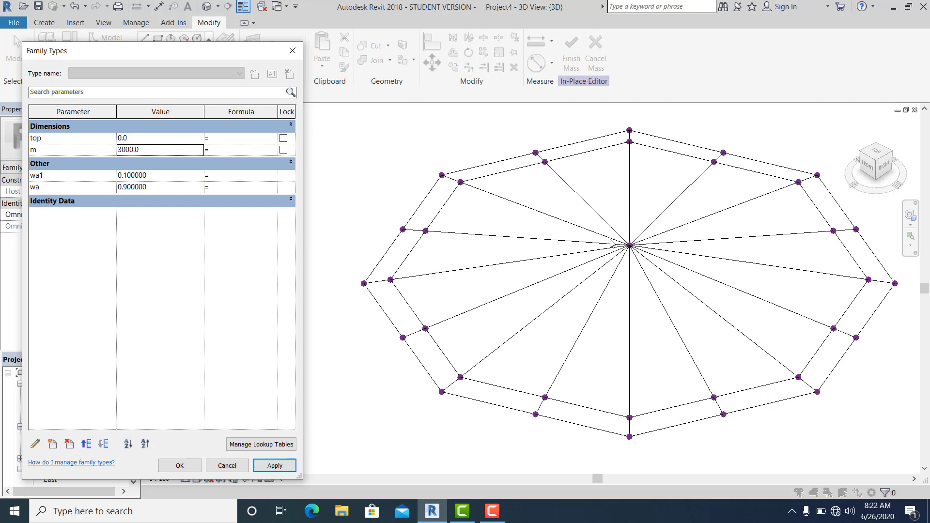
left_click(187, 465)
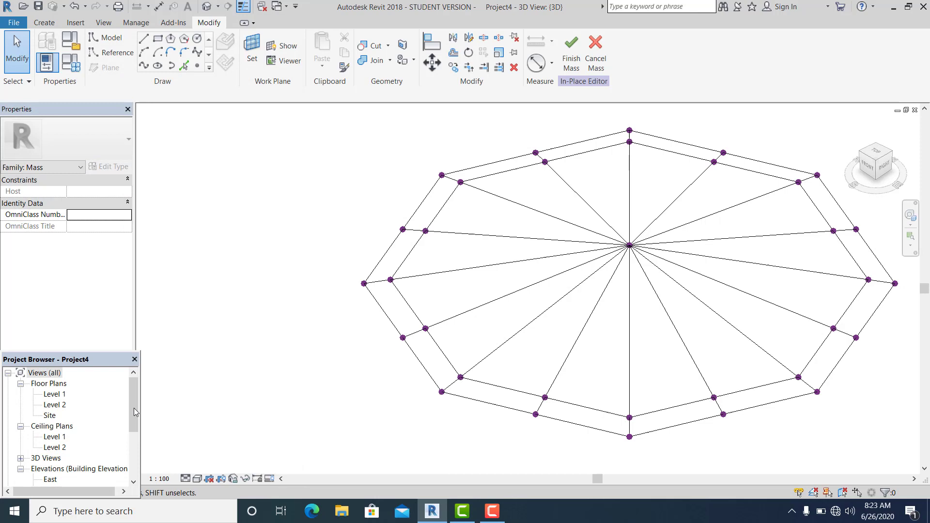
Step: Open the South elevation and set the family parameter top to 7000
scroll(58, 446, "down", 2)
double_click(62, 448)
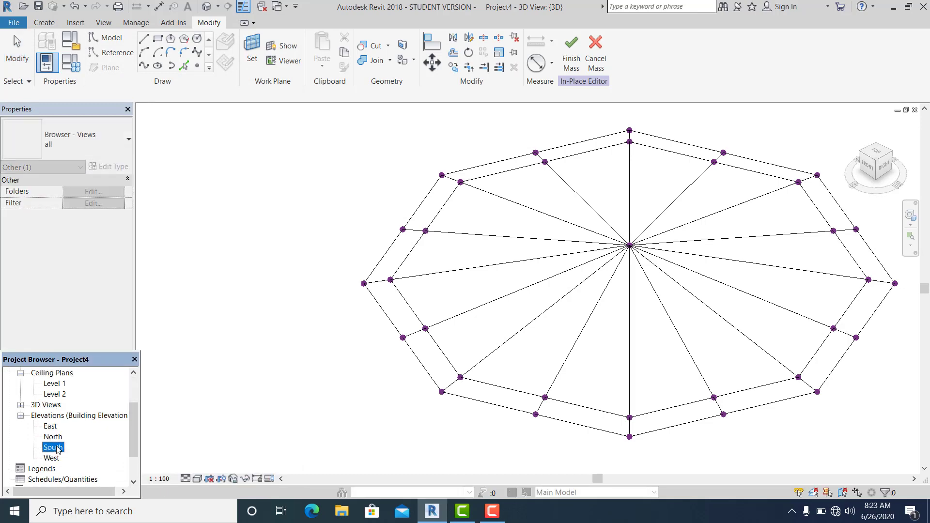
left_click(514, 298)
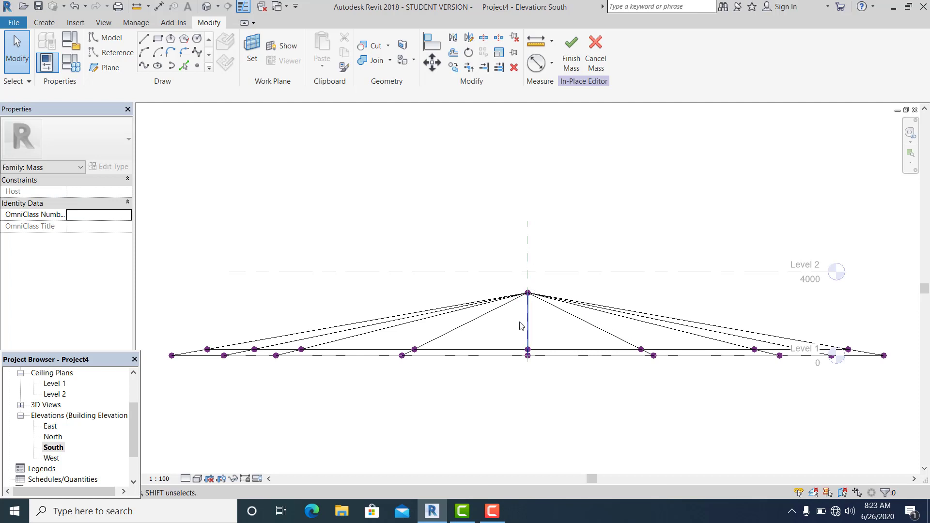
left_click(71, 62)
left_click_drag(131, 54, 132, 57)
double_click(121, 144)
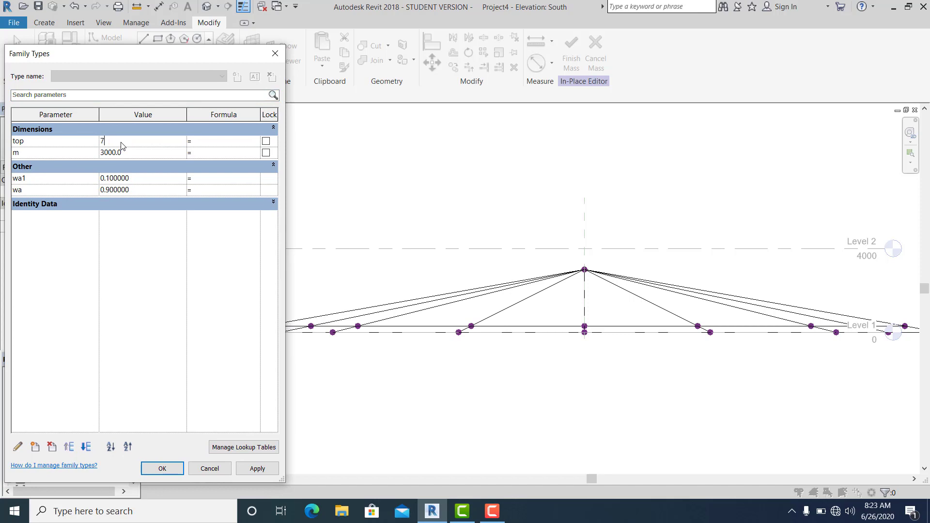
left_click(252, 470)
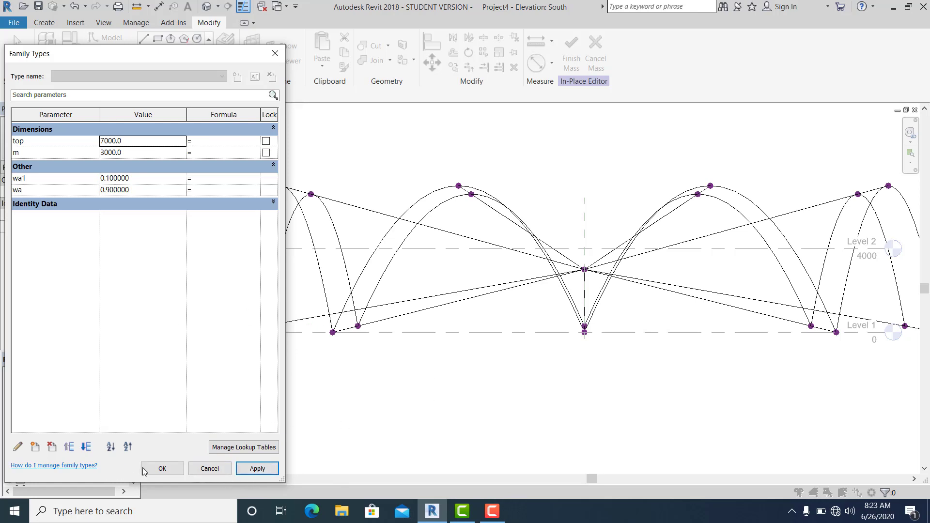
left_click(160, 468)
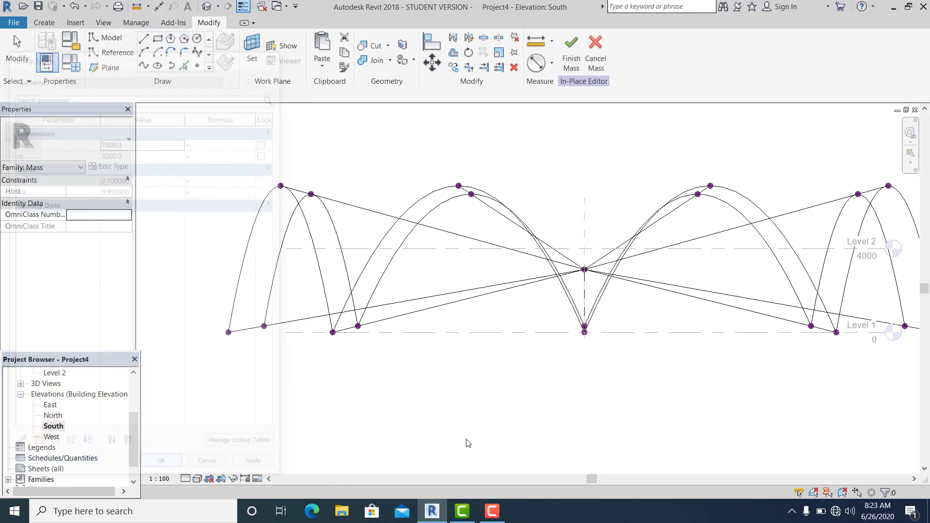
Step: In the 3D view, draw a straight spline joining the two inner base points of the front-right arch
left_click(207, 6)
middle_click_drag(445, 283, 491, 380, "shift")
middle_click_drag(582, 378, 460, 324, "shift")
scroll(553, 336, "down", 1)
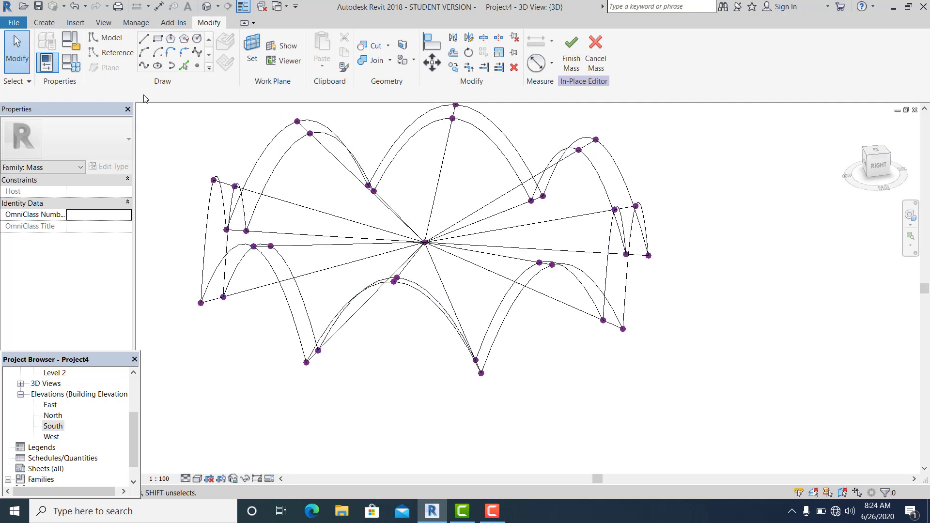
scroll(489, 365, "up", 2)
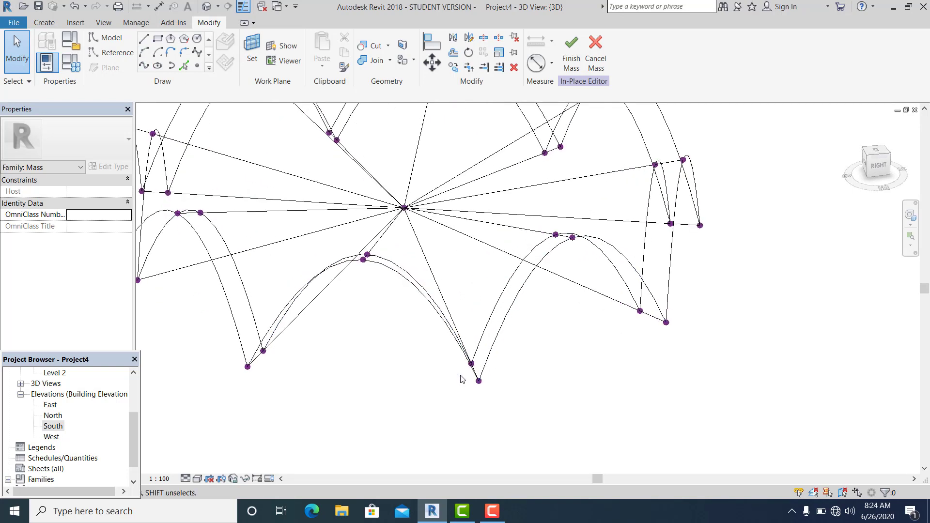
left_click(473, 363)
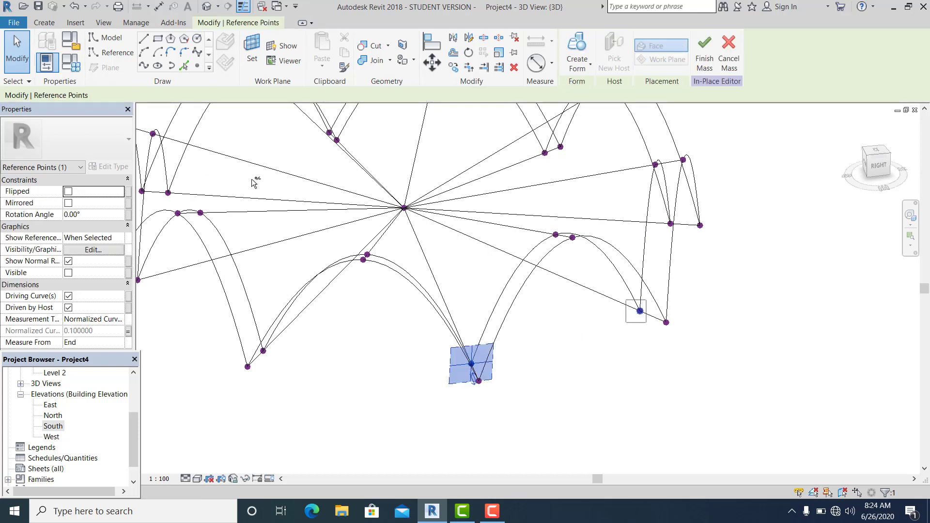
left_click(143, 66)
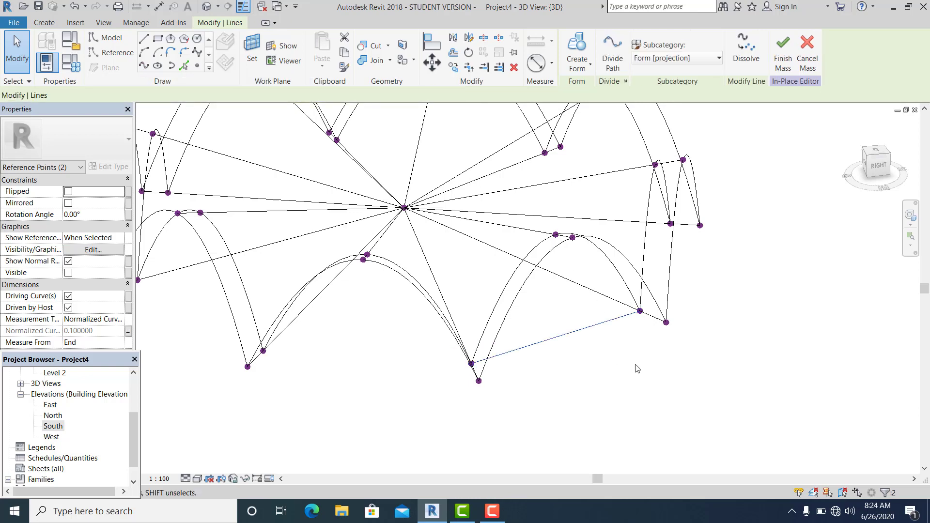
left_click(636, 368)
Step: Create a solid form from the front-right arch's outer spline and its two radial lines, choosing the solid extrusion option
middle_click_drag(636, 369, 546, 371, "shift")
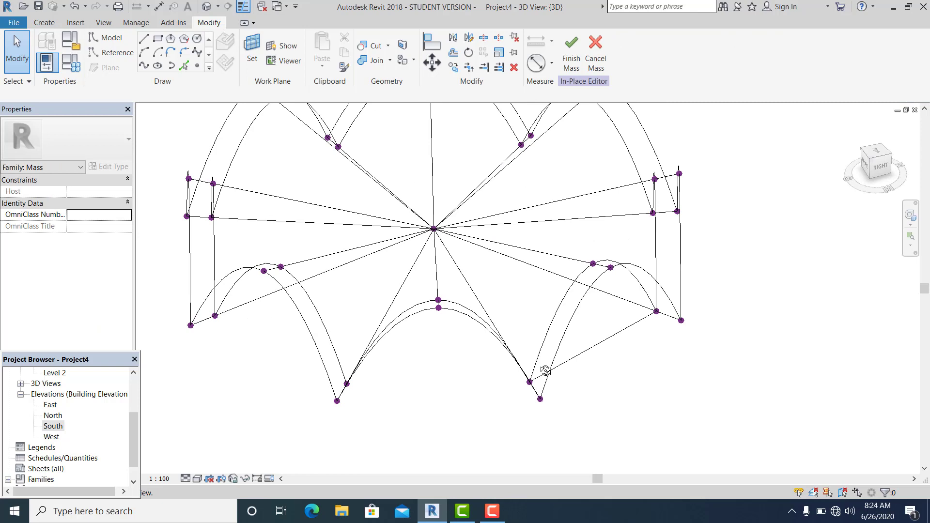
left_click(474, 293)
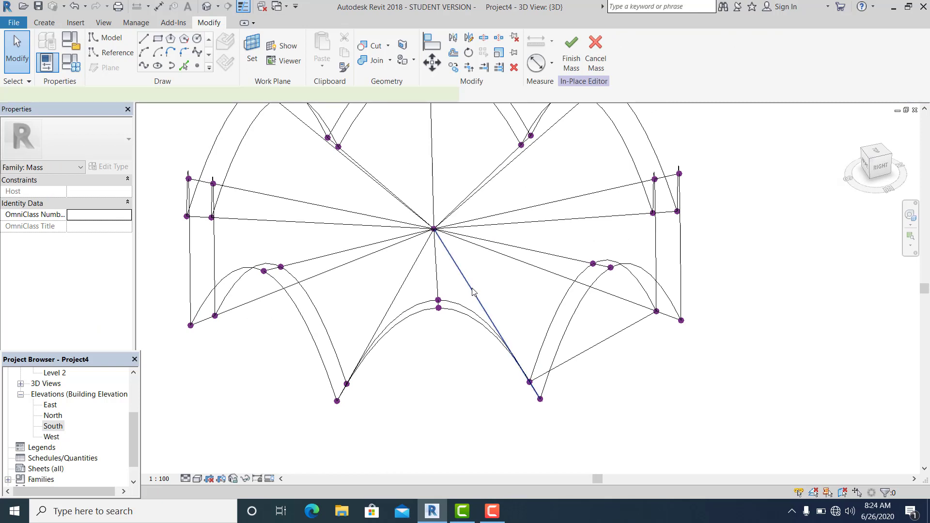
left_click(544, 270)
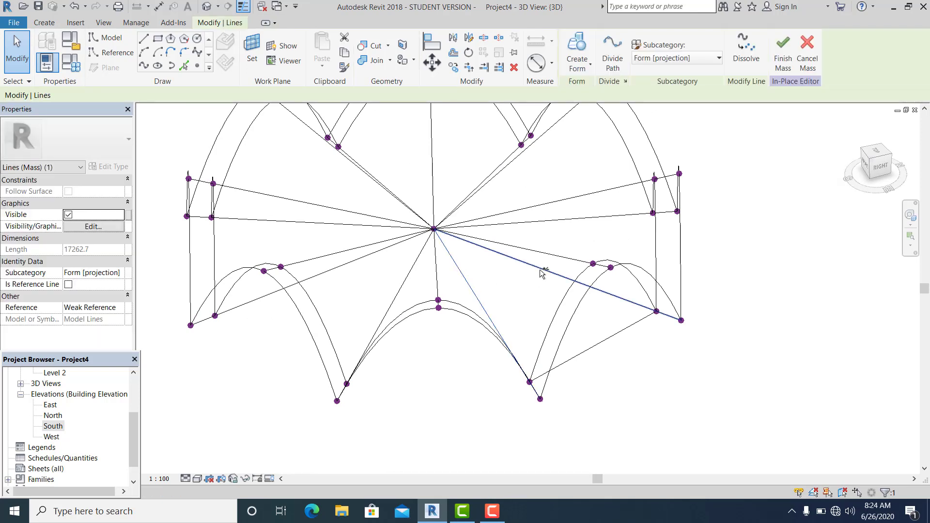
left_click(638, 275, "ctrl")
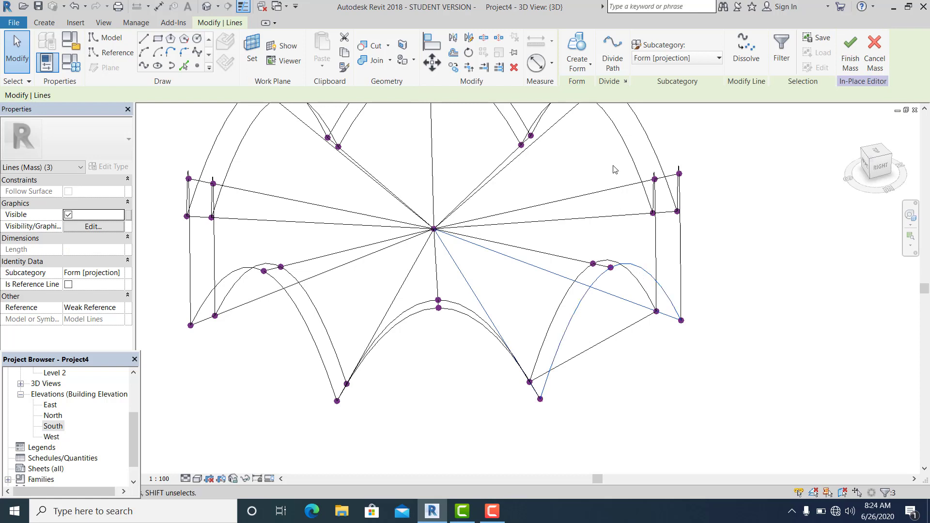
left_click(591, 64)
left_click(590, 83)
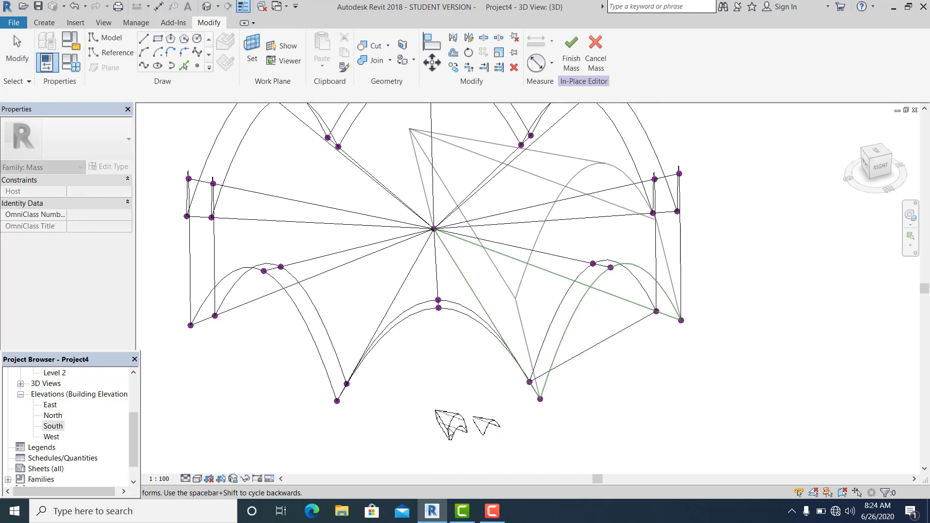
left_click(449, 427)
Step: Associate the arch form's Positive Offset with a new family type parameter named thickness
scroll(589, 407, "down", 2)
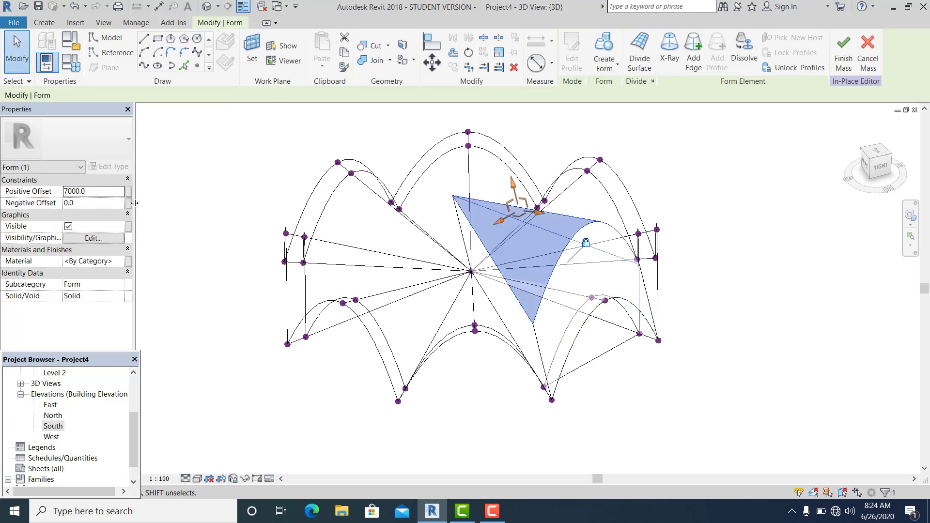
left_click(129, 191)
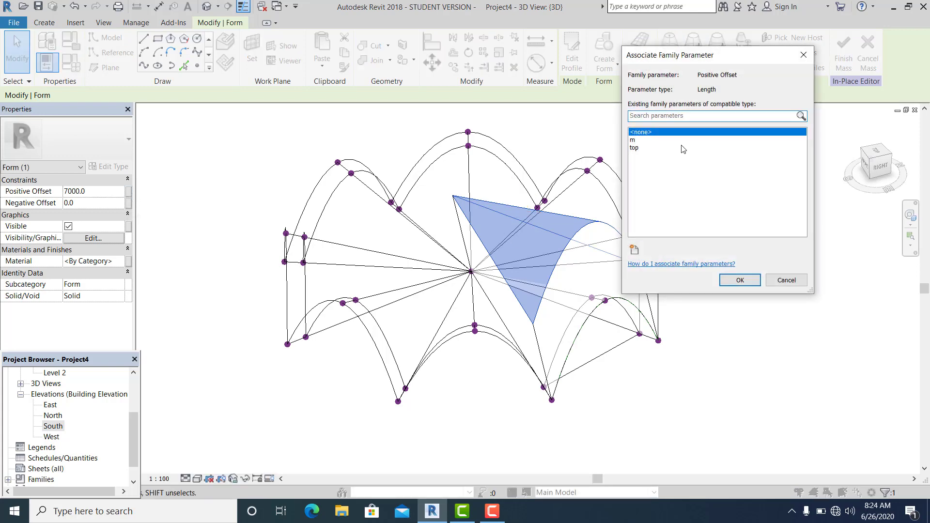
left_click(634, 250)
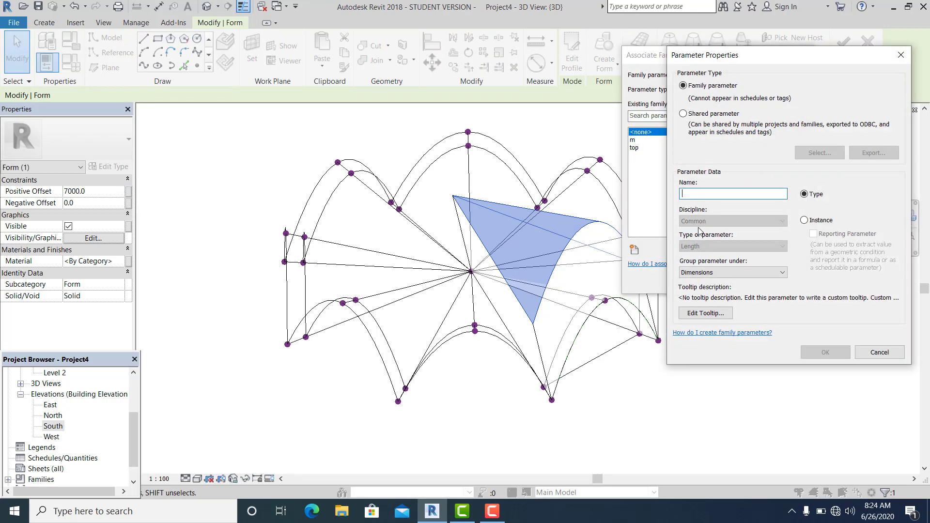
type("thicknes")
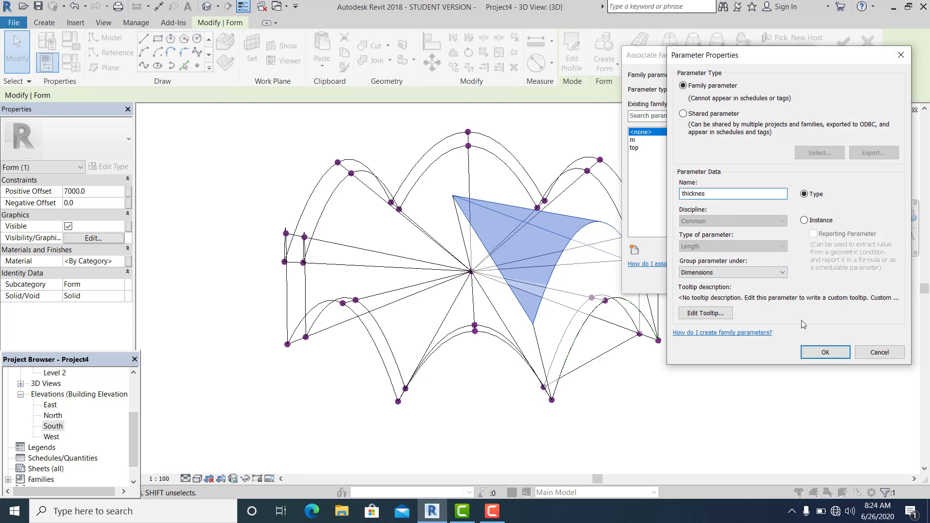
left_click(818, 352)
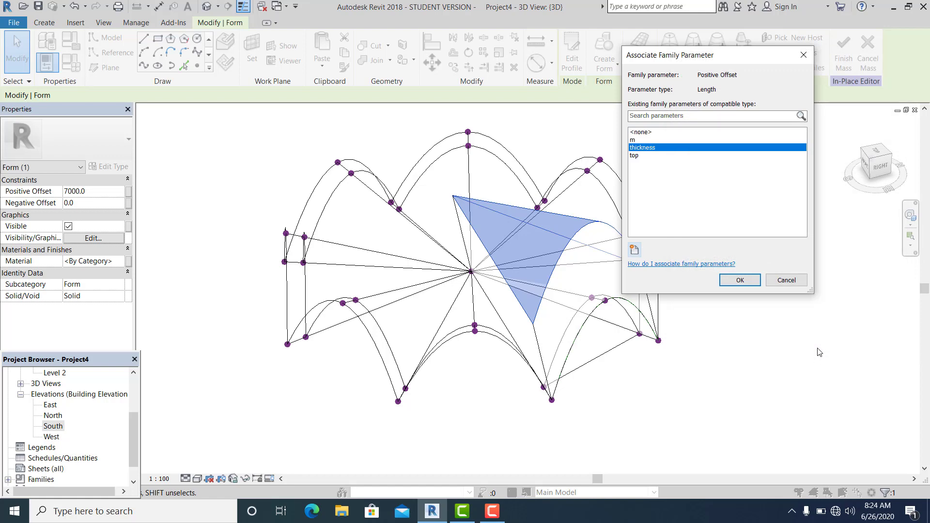
left_click(754, 284)
Step: Set the family parameter thickness to 100
left_click(70, 61)
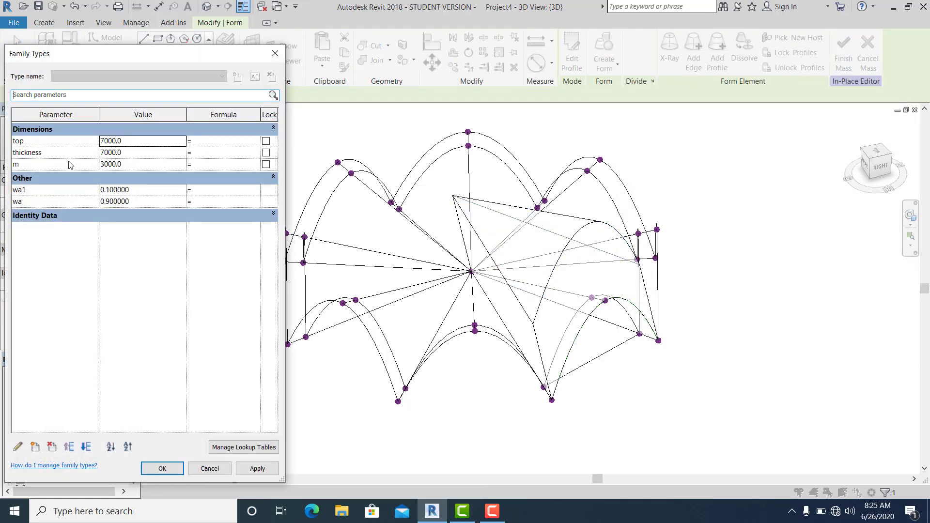
left_click(148, 156)
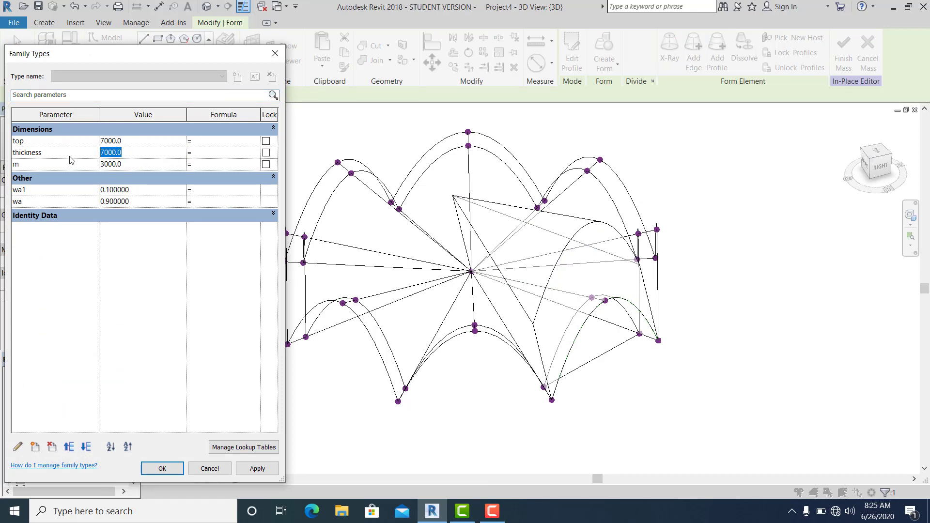
type("100")
left_click(265, 468)
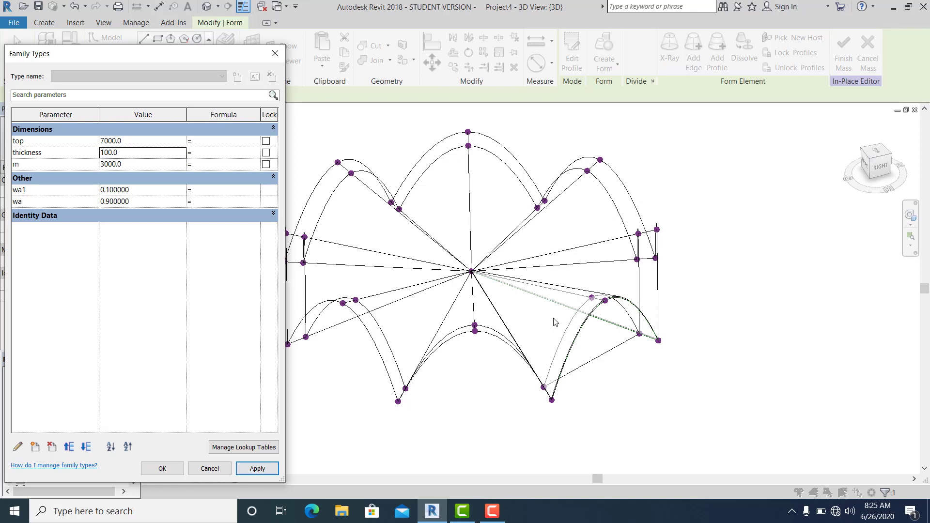
left_click(161, 468)
Step: Deselect the form and switch the 3D view's visual style to a shaded display
scroll(623, 352, "down", 3)
middle_click_drag(622, 352, 190, 478, "shift")
key("Escape")
left_click(198, 479)
left_click(235, 455)
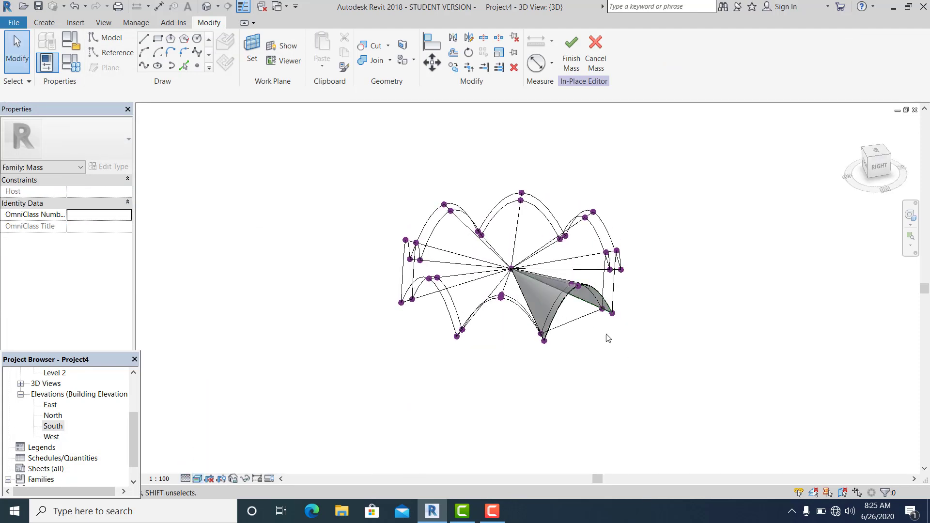
Step: Convert the straight base line and the inner spline of the front-right arch into reference lines
scroll(609, 339, "up", 3)
mouse_move(606, 328)
middle_mouse_down("shift")
mouse_move(567, 312)
mouse_move(550, 286)
mouse_move(500, 272)
mouse_move(642, 316)
mouse_move(579, 353)
mouse_move(621, 351)
mouse_move(587, 336)
mouse_move(573, 293)
mouse_move(571, 315)
mouse_move(519, 318)
middle_mouse_up("shift")
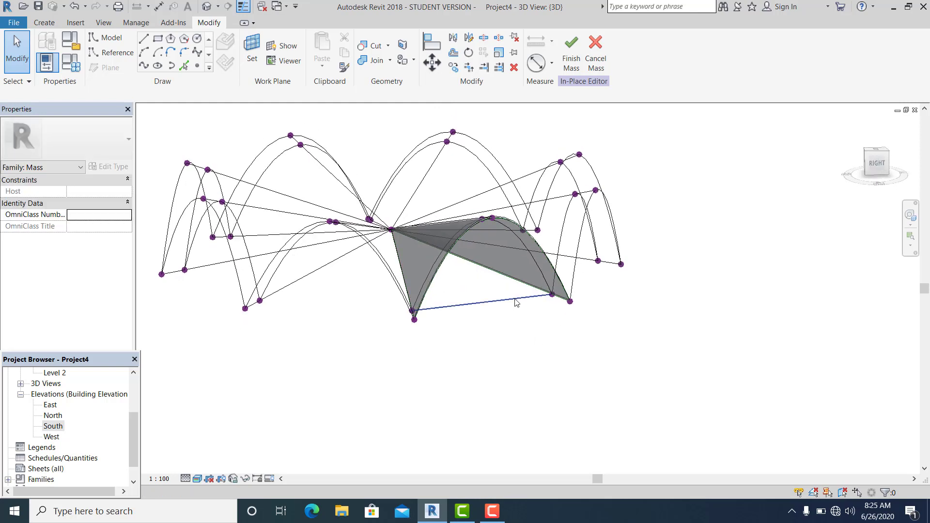
left_click(532, 268)
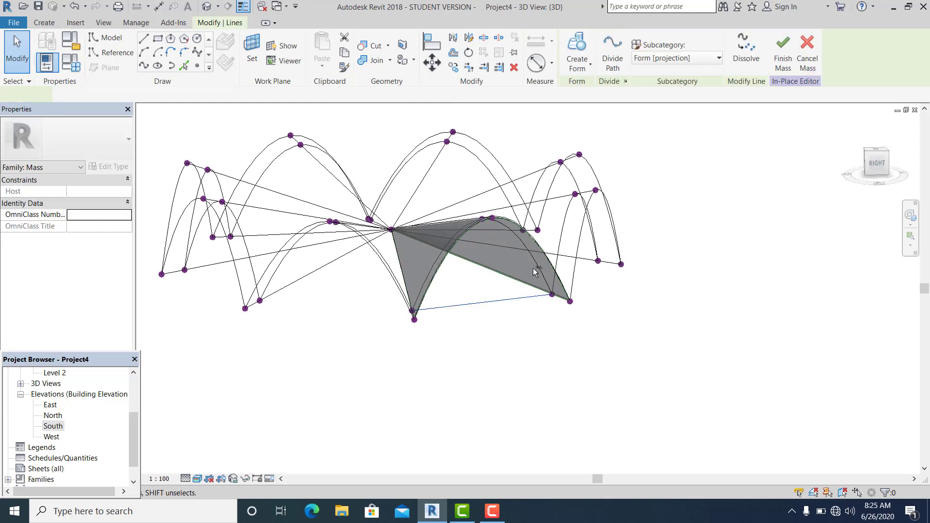
left_click(534, 265, "ctrl")
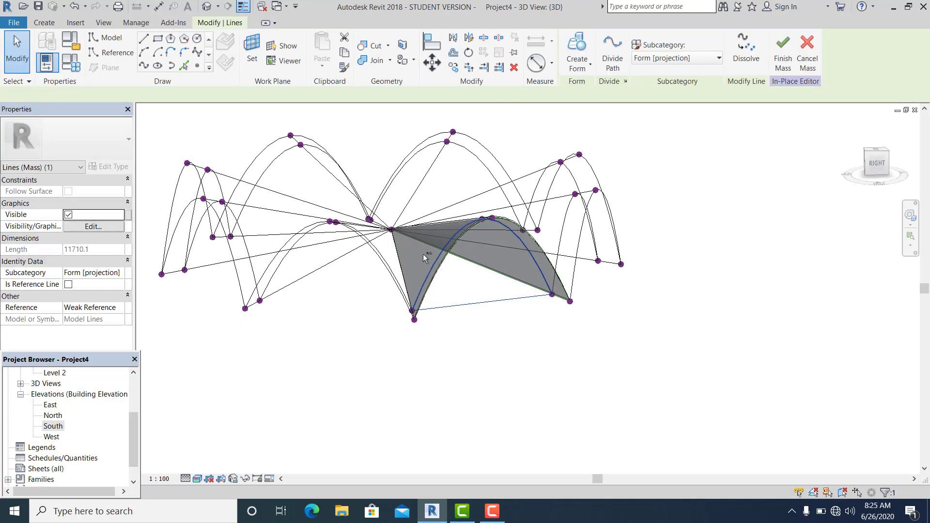
left_click(68, 284)
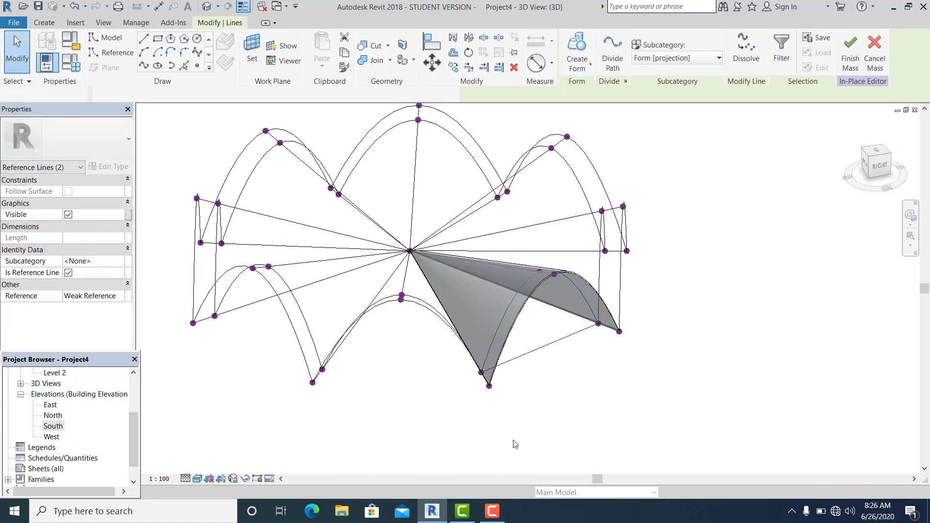
left_click(583, 415)
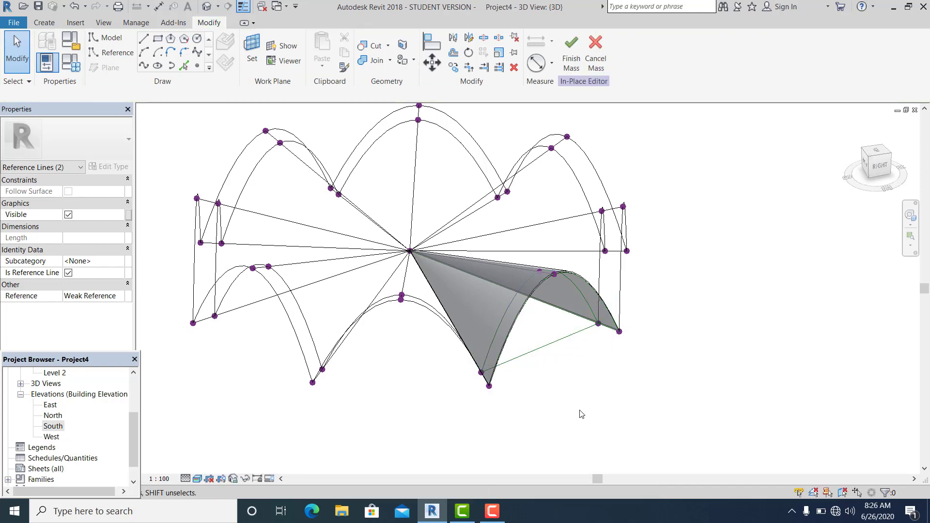
Step: Create a solid extruded form from the front-right arch's inner spline and base reference lines
scroll(581, 414, "down", 1)
middle_click_drag(581, 415, 553, 401, "shift")
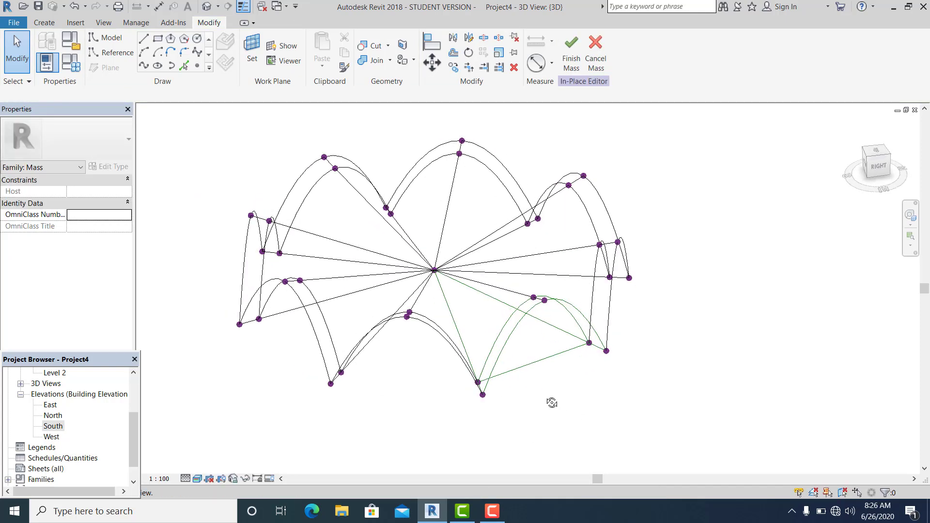
left_click(553, 363)
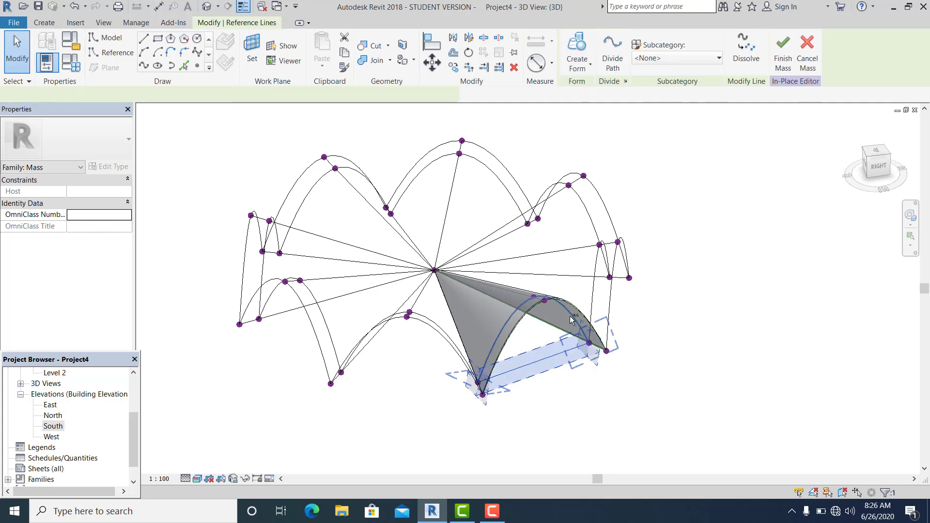
left_click(577, 63)
left_click(601, 83)
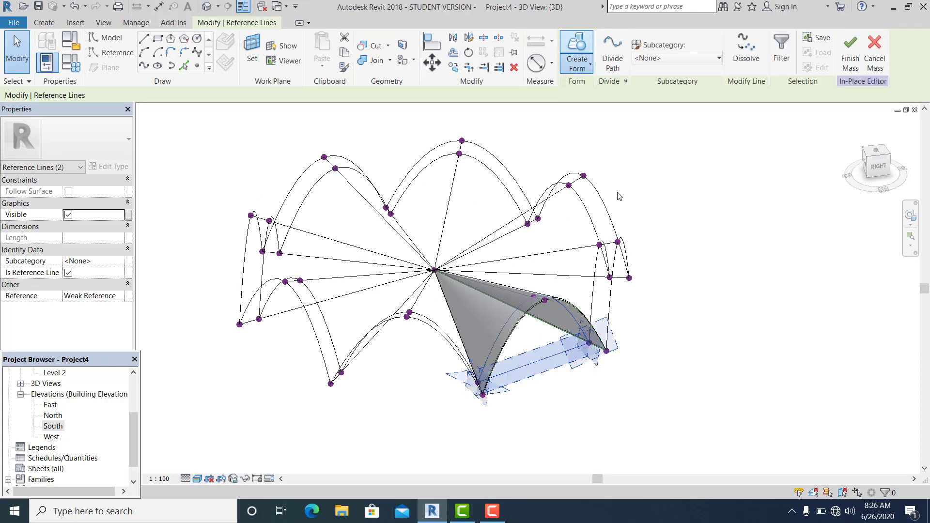
left_click(499, 429)
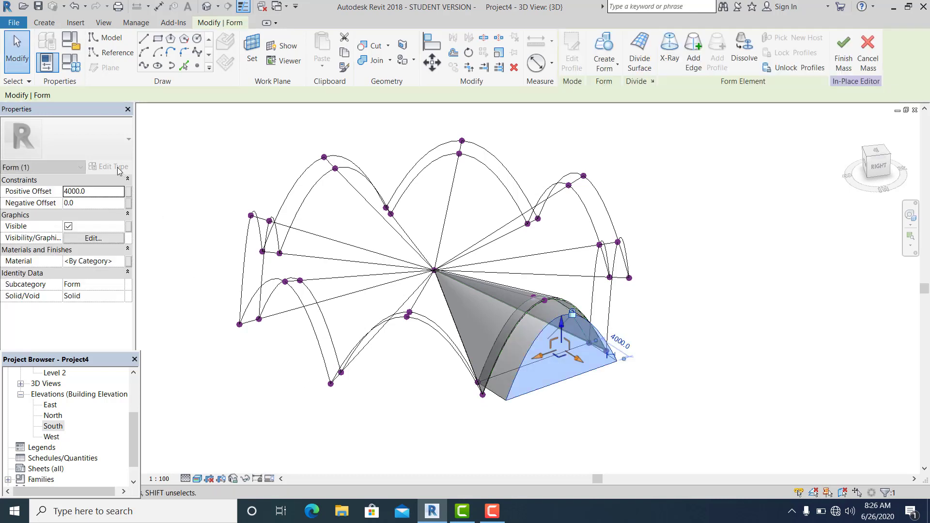
Step: Associate the infill form's Positive Offset with the existing family parameter thickness
left_click(130, 192)
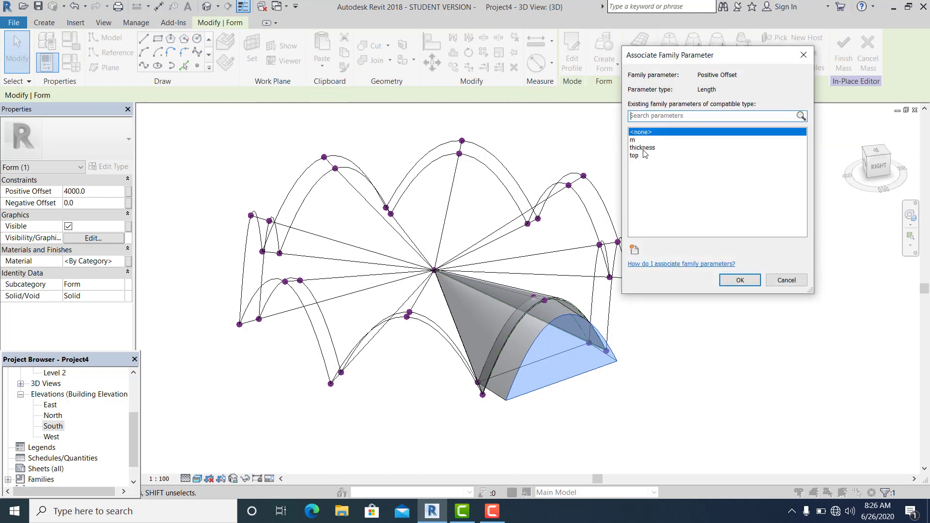
left_click(643, 147)
left_click(739, 281)
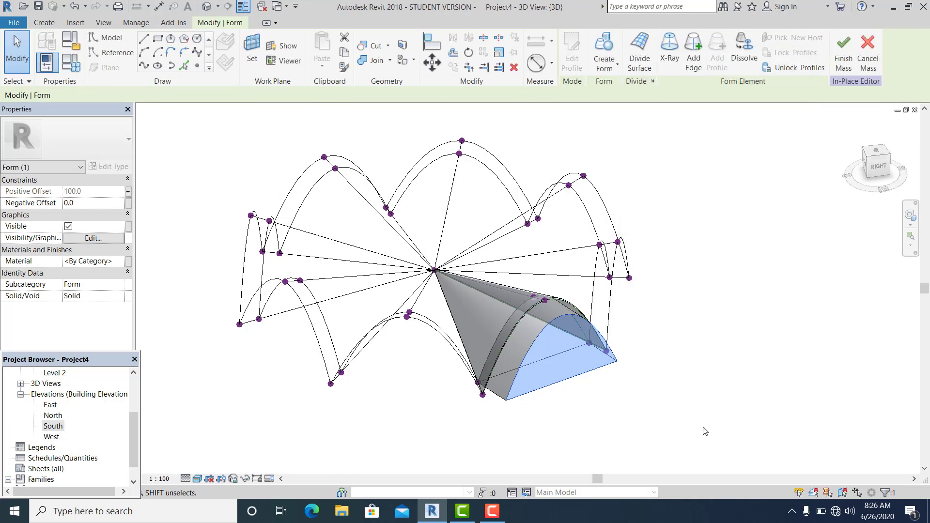
left_click(565, 393)
Step: Try to divide the surfaces of the infill form under the front-right arch into a U/V grid
middle_click_drag(556, 345, 549, 364, "shift")
middle_click_drag(549, 362, 496, 373, "shift")
scroll(530, 390, "up", 3)
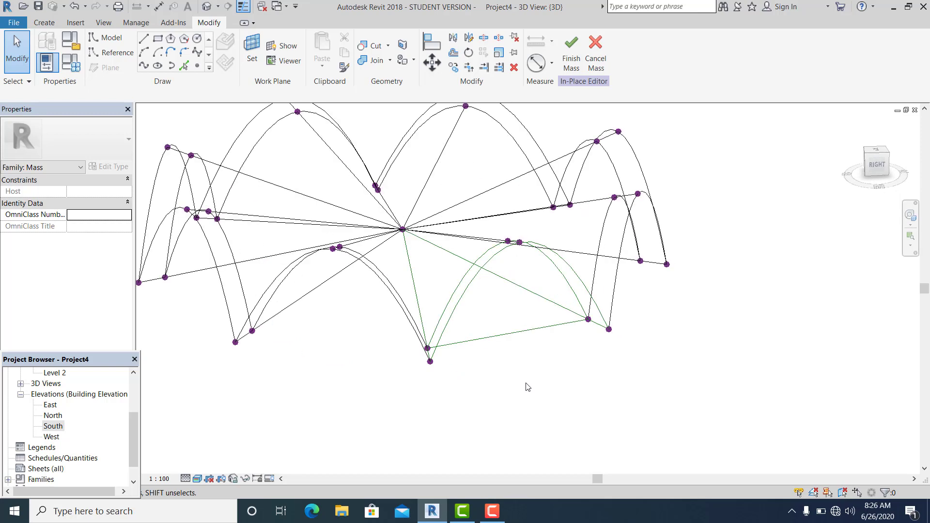
left_click(523, 333)
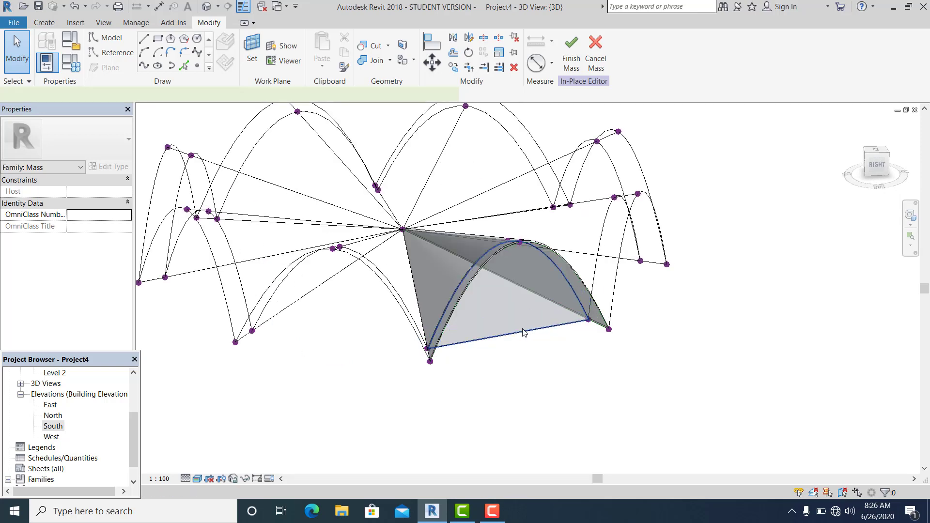
left_click(526, 362)
left_click(527, 335)
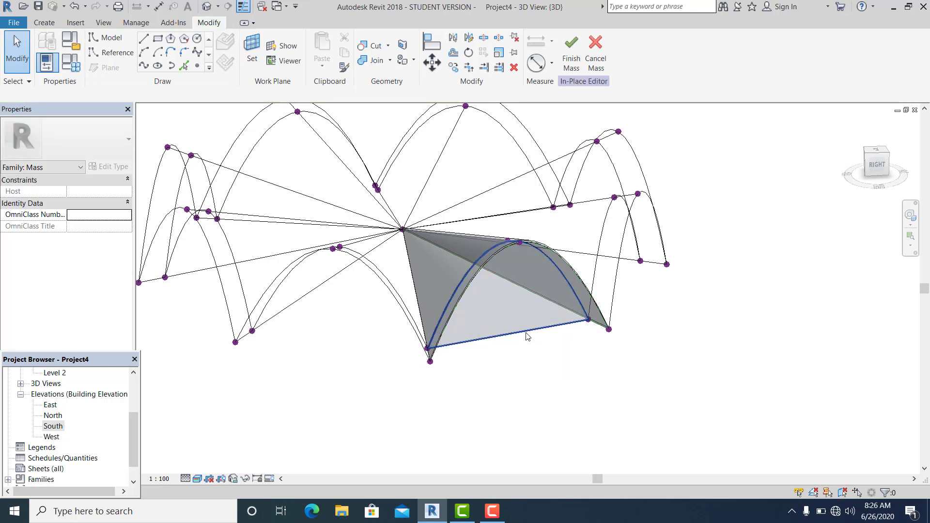
left_click(527, 336)
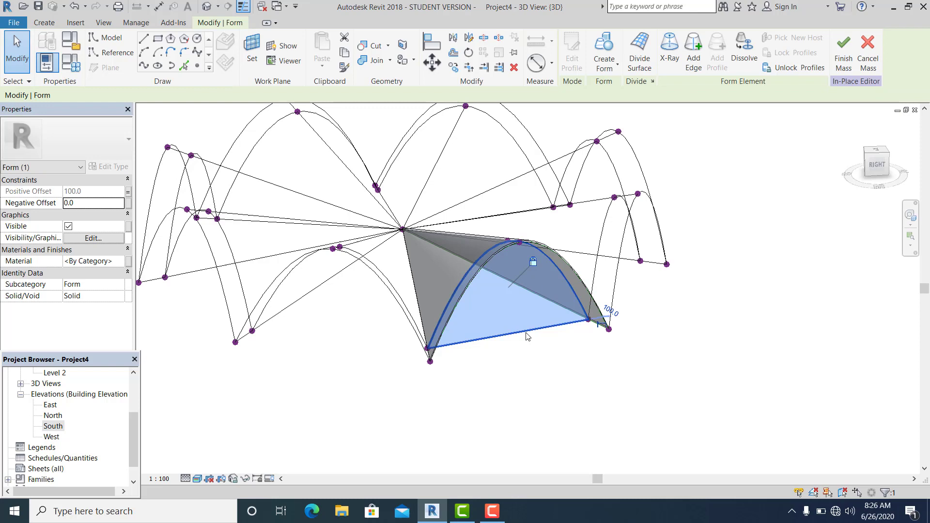
left_click(635, 63)
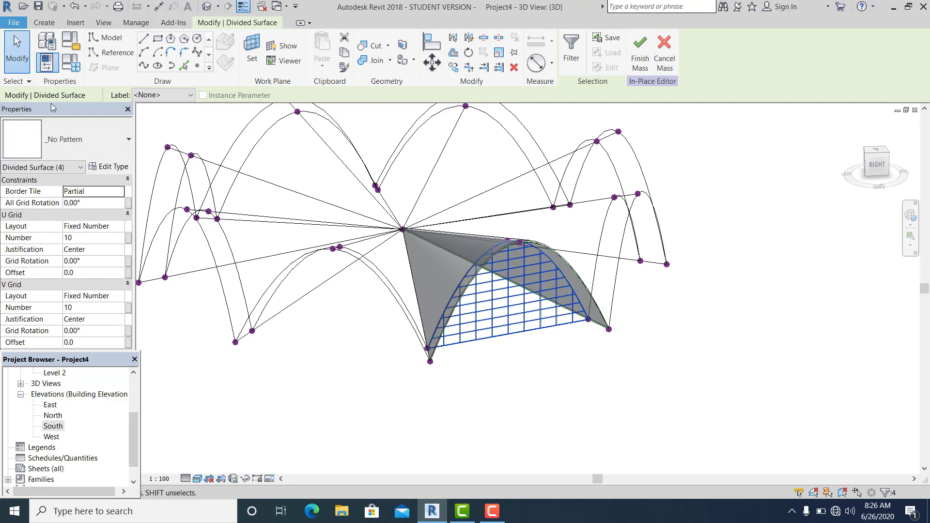
left_click(13, 22)
mouse_move(68, 109)
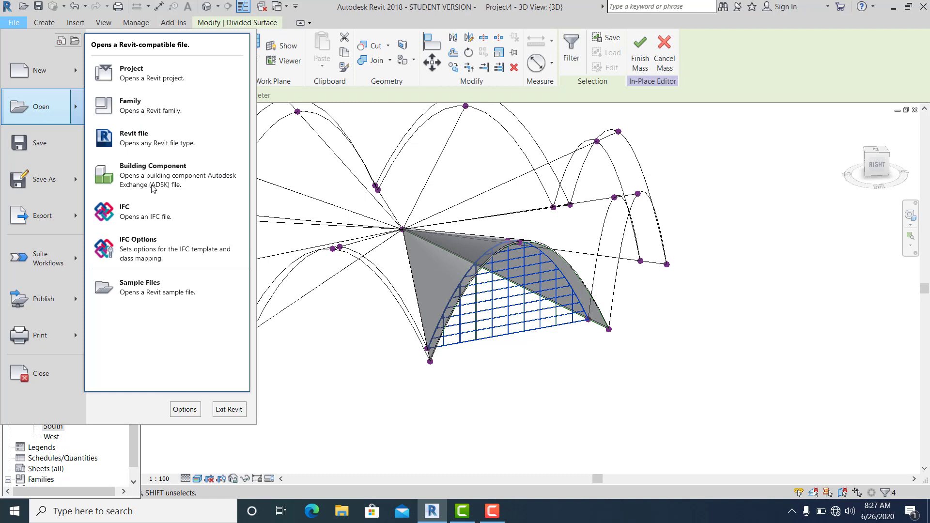
left_click(340, 429)
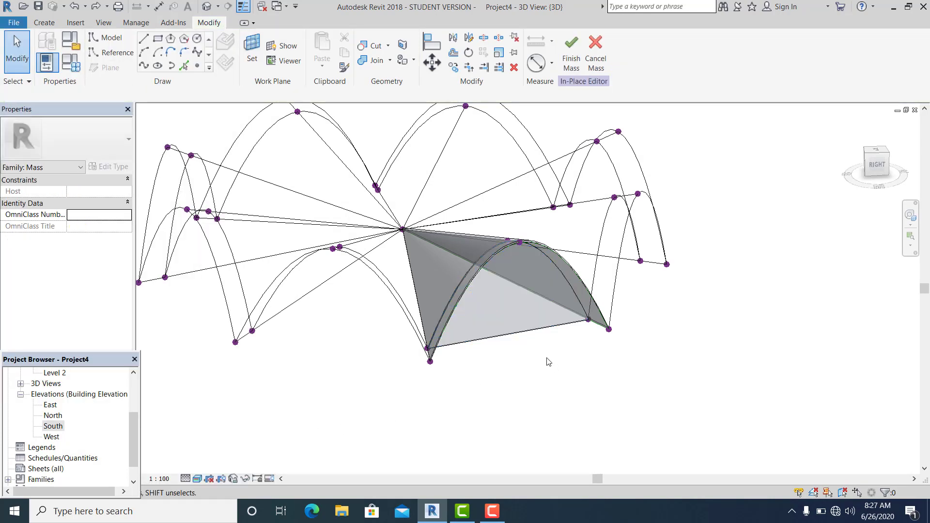
Step: Finish the in-place mass
scroll(557, 373, "down", 2)
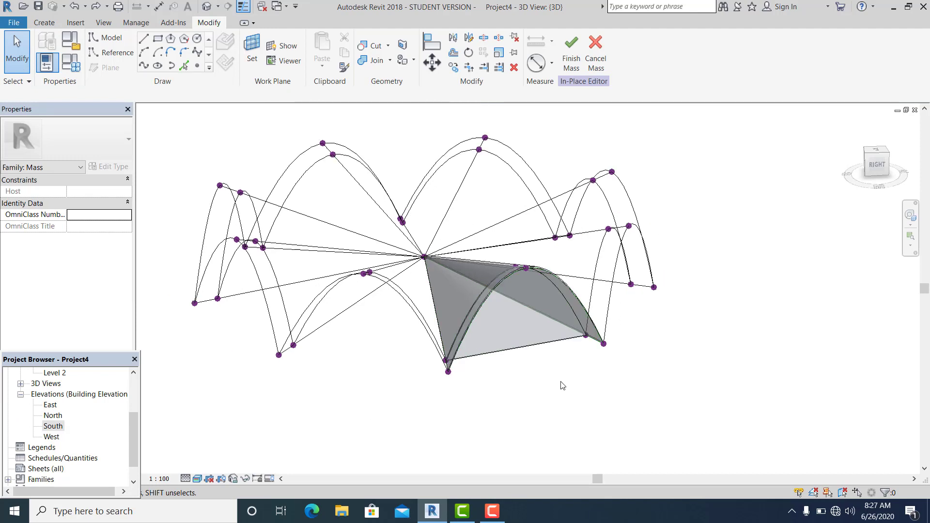
mouse_move(558, 389)
middle_mouse_down("shift")
mouse_move(550, 395)
mouse_move(562, 392)
mouse_move(521, 376)
mouse_move(544, 392)
middle_mouse_up("shift")
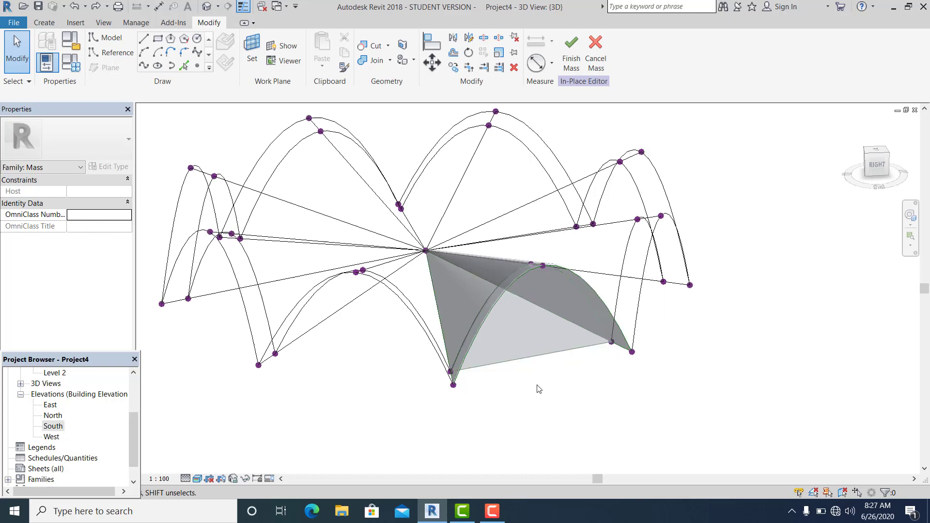
middle_click_drag(544, 391, 543, 386)
left_click(572, 54)
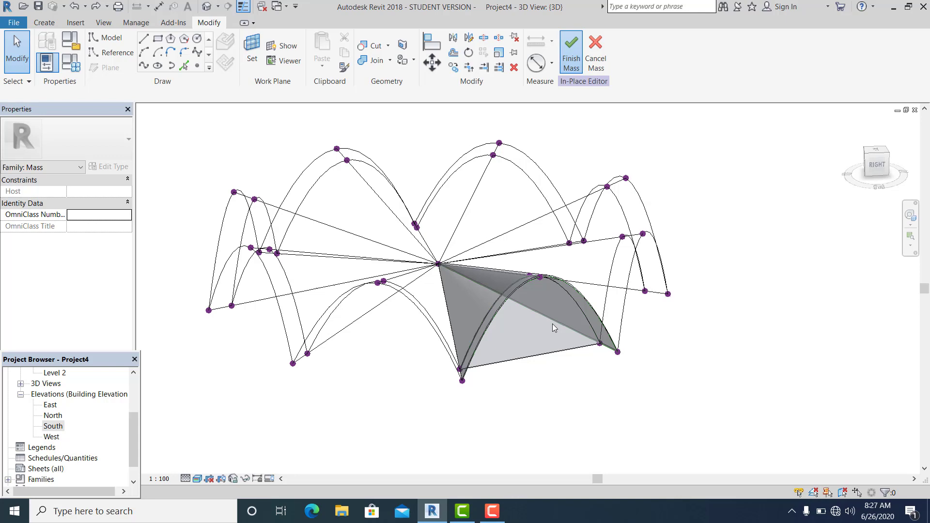
Step: Place a Storefront curtain wall by face on the vertical face of the infill form under the front-right arch
scroll(572, 380, "down", 1)
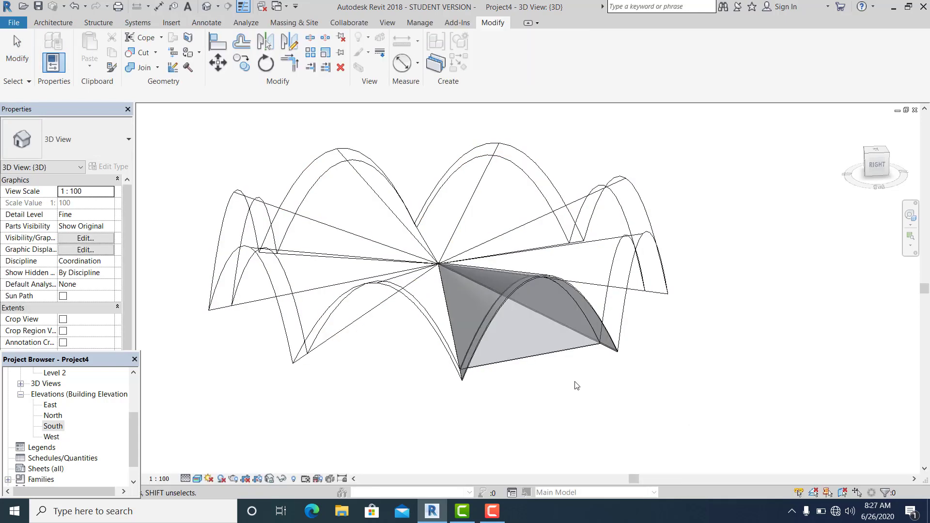
scroll(565, 378, "up", 2)
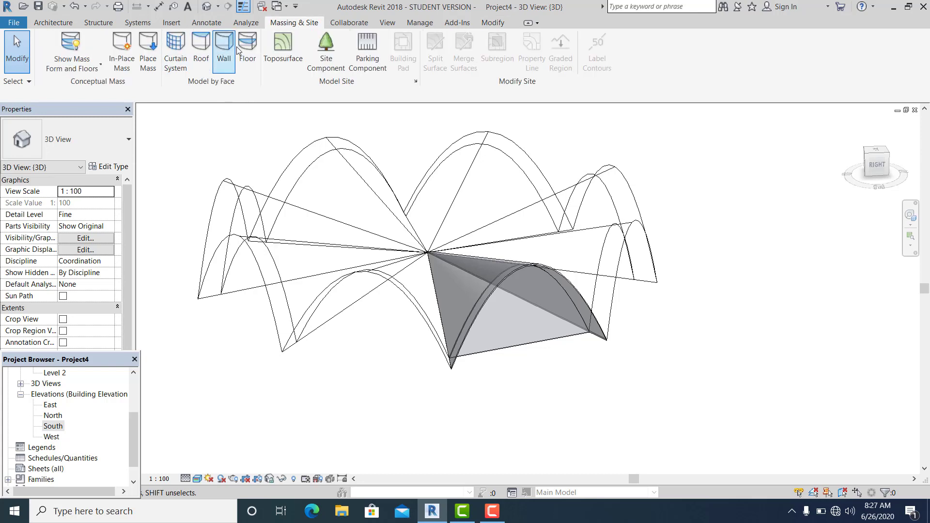
left_click(225, 48)
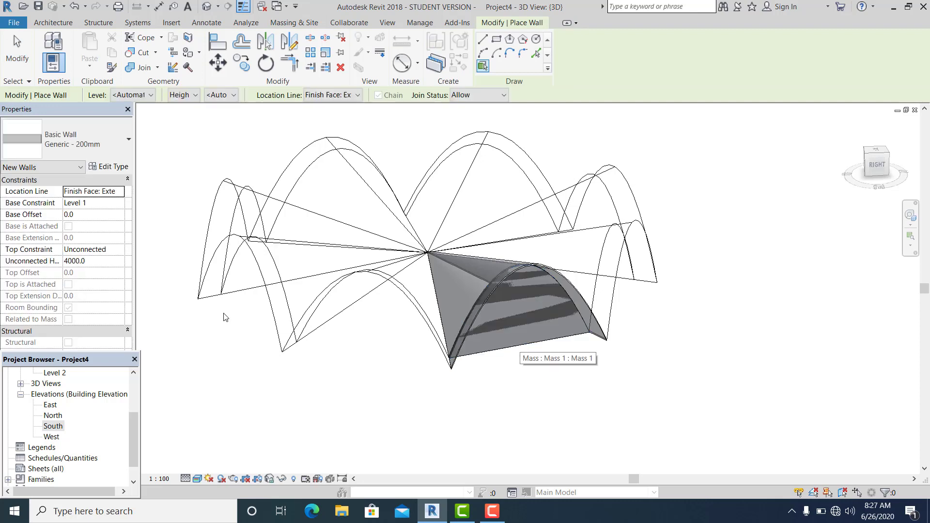
left_click(107, 139)
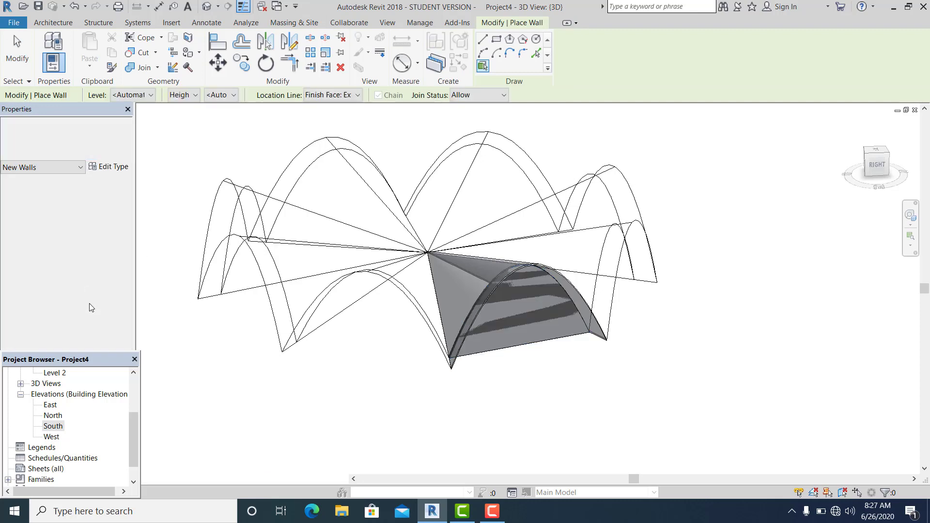
left_click(68, 139)
scroll(75, 436, "down", 5)
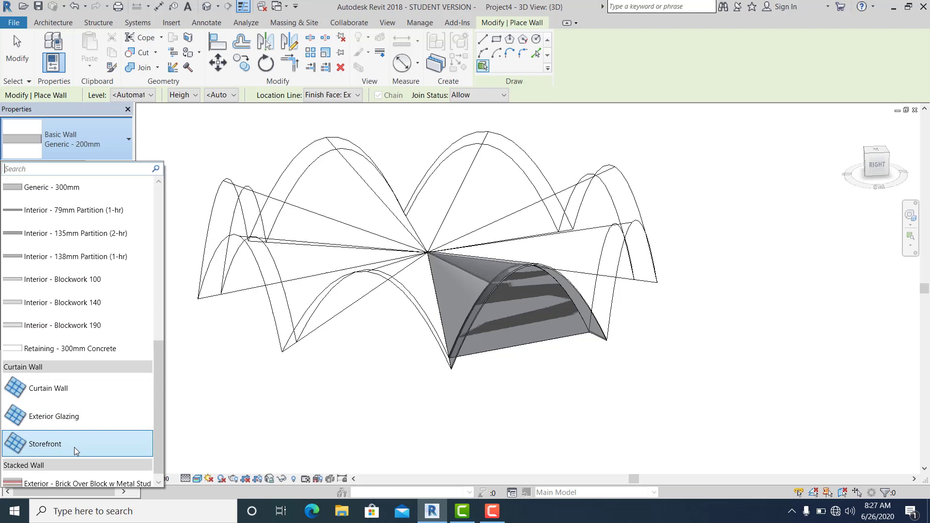
left_click(74, 443)
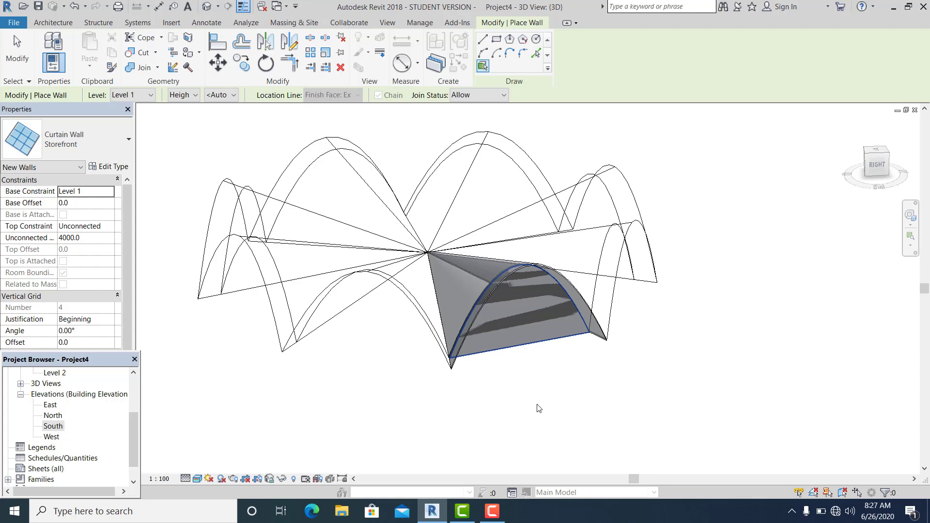
Step: Examine the storefront curtain wall under the arch from several distances and angles, finishing the wall placement
scroll(540, 408, "up", 3)
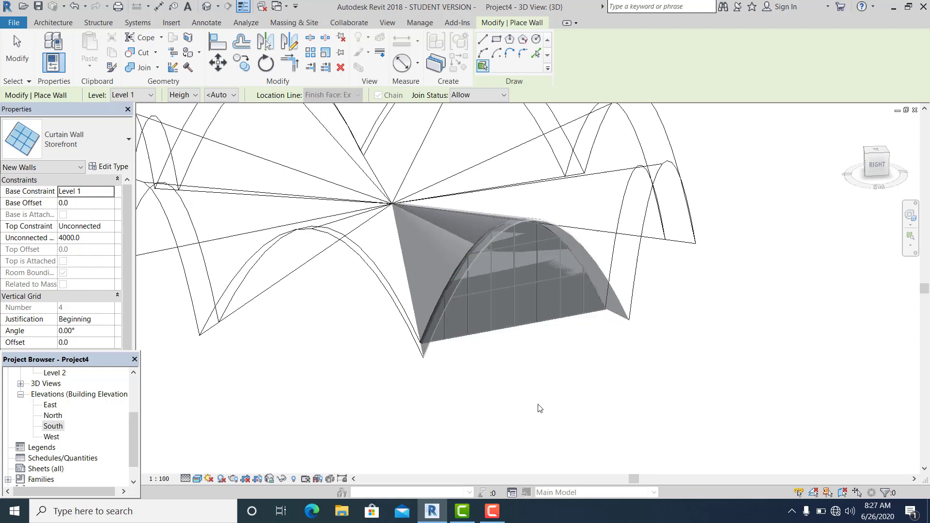
scroll(556, 339, "down", 5)
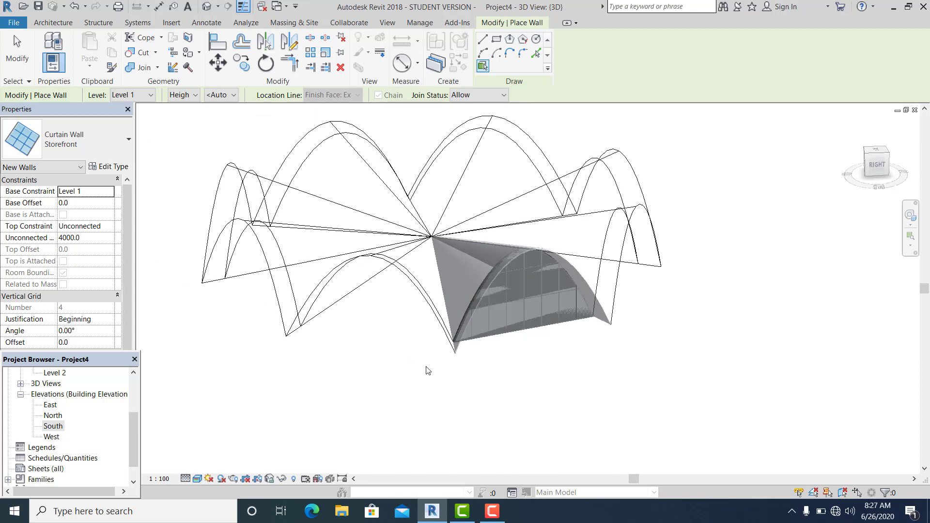
middle_click_drag(556, 398, 557, 371, "shift")
scroll(537, 381, "up", 1)
scroll(546, 400, "down", 2)
scroll(550, 370, "up", 2)
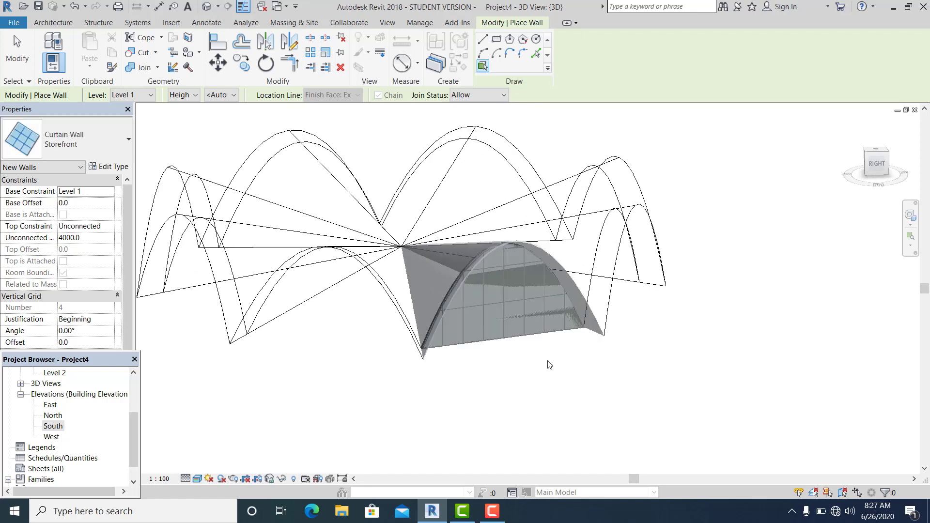
scroll(550, 378, "down", 2)
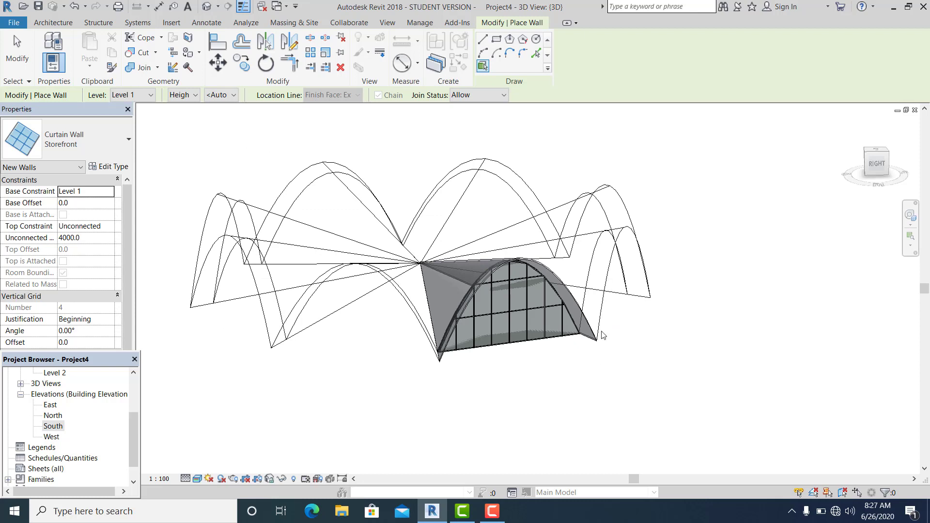
scroll(539, 373, "down", 2)
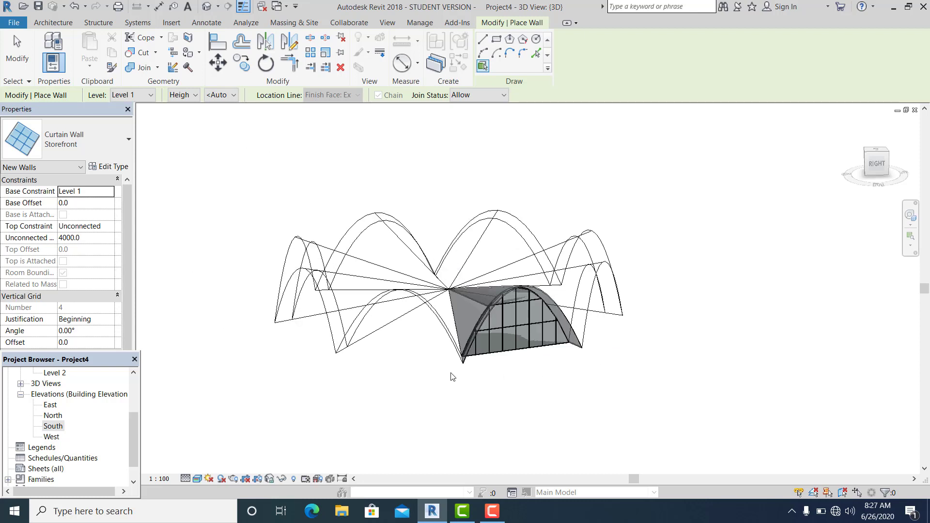
left_click(18, 72)
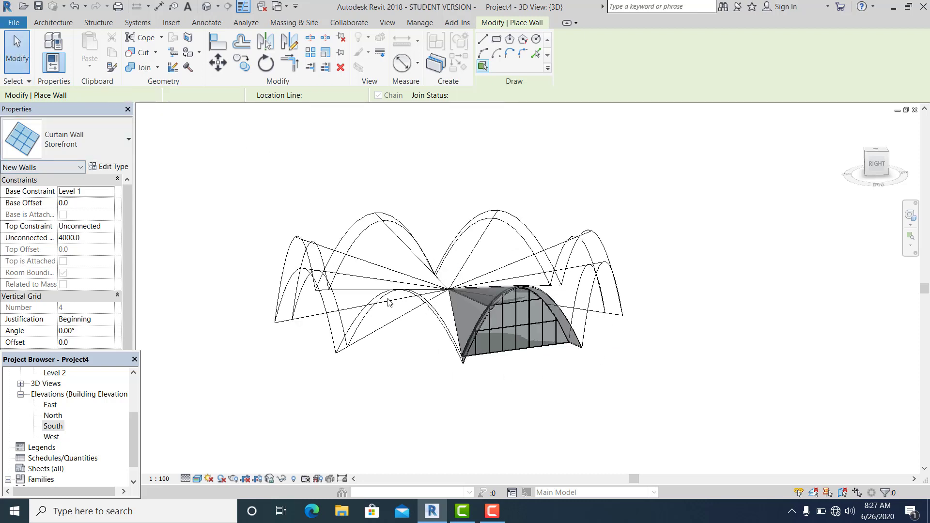
Step: Reopen the in-place mass and create a solid extruded form from the second arch's outer spline and its two radial reference lines
left_click(412, 304)
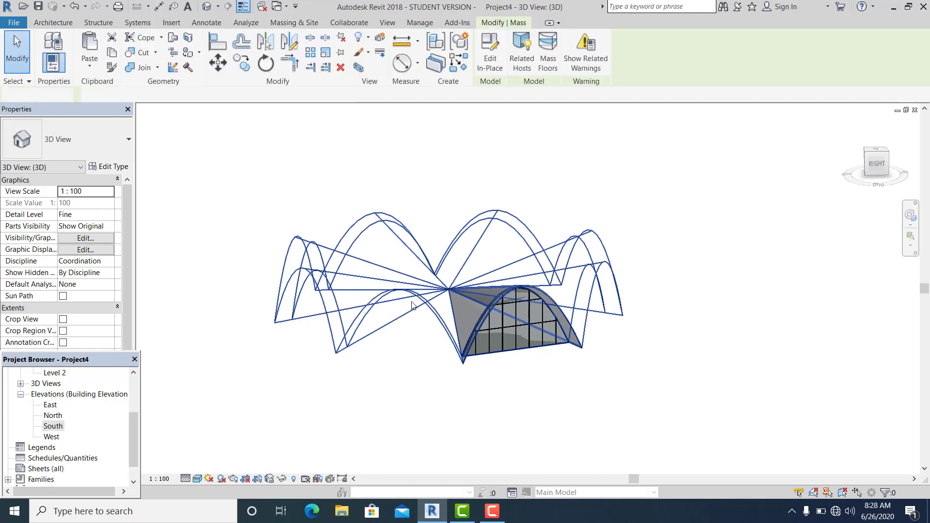
double_click(412, 304)
mouse_move(596, 398)
middle_mouse_down("shift")
mouse_move(475, 429)
mouse_move(434, 315)
middle_mouse_up("shift")
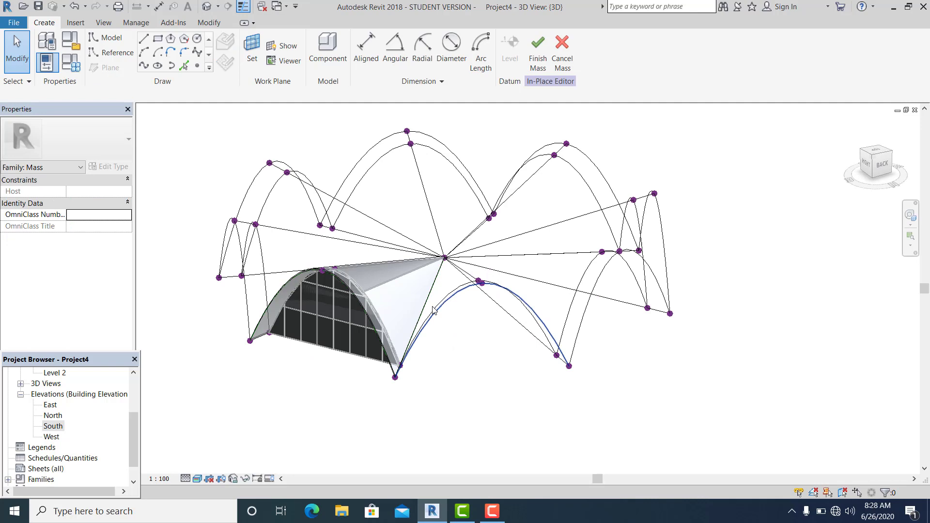
left_click(504, 310)
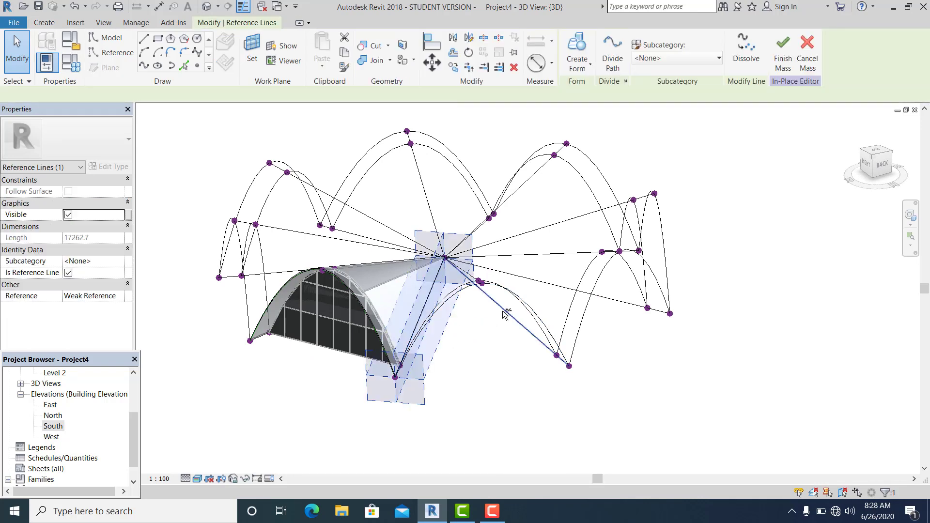
left_click(546, 325, "ctrl")
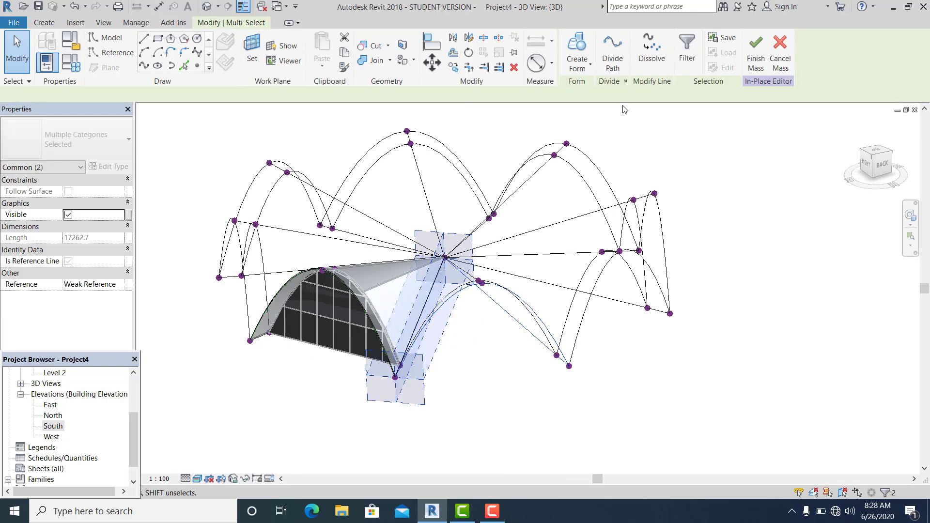
left_click(591, 71)
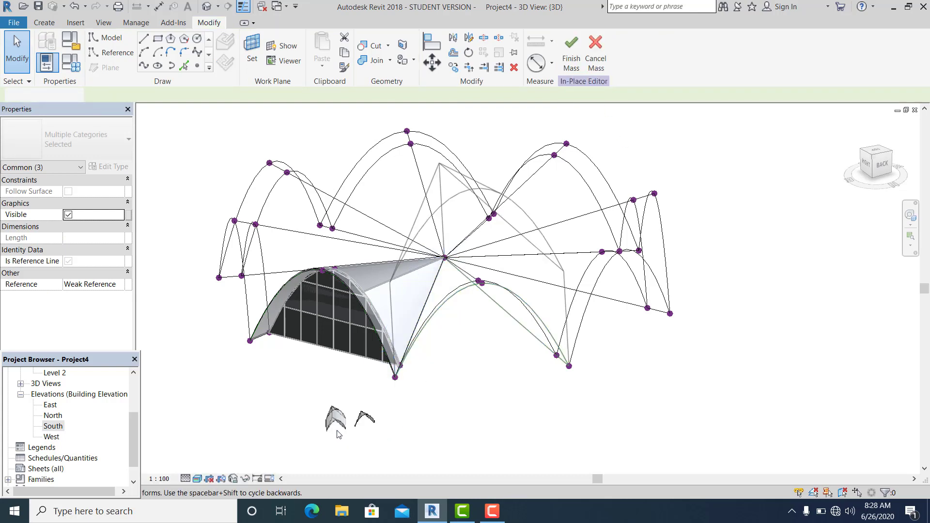
left_click(338, 426)
left_click(457, 199)
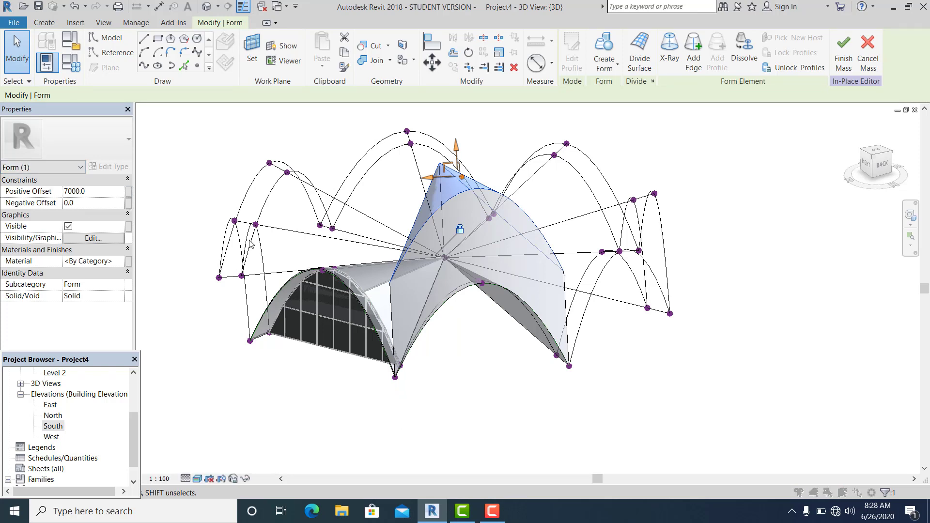
Step: Associate the second arch form's Positive Offset with the existing family parameter thickness
left_click(654, 148)
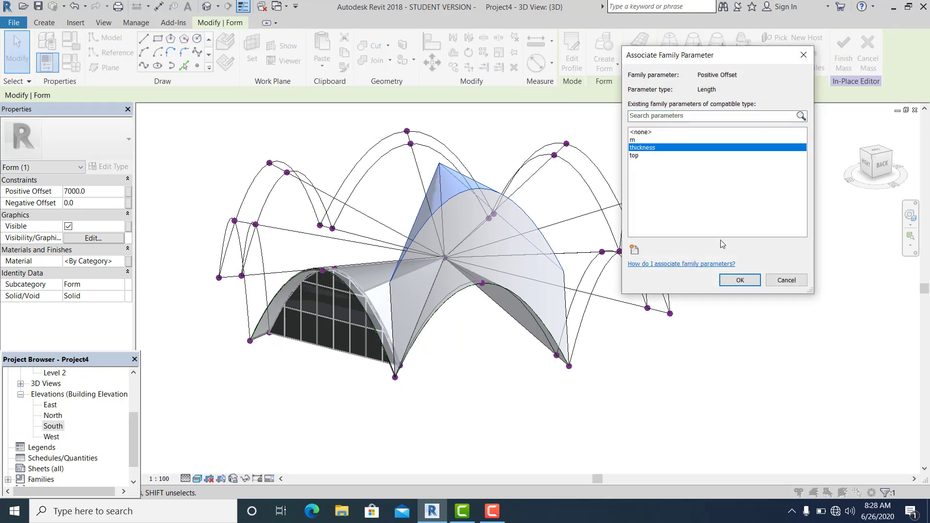
left_click(735, 281)
middle_click_drag(621, 405, 386, 369, "shift")
scroll(357, 372, "up", 1)
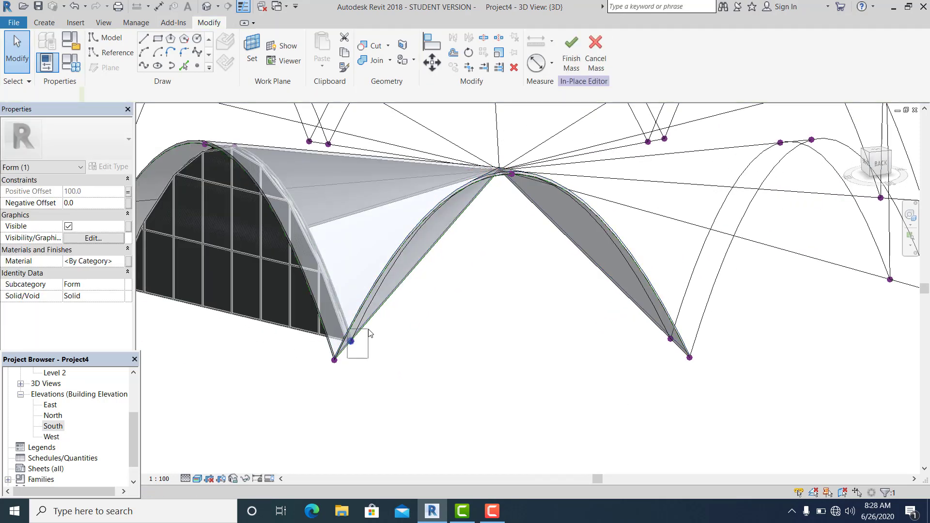
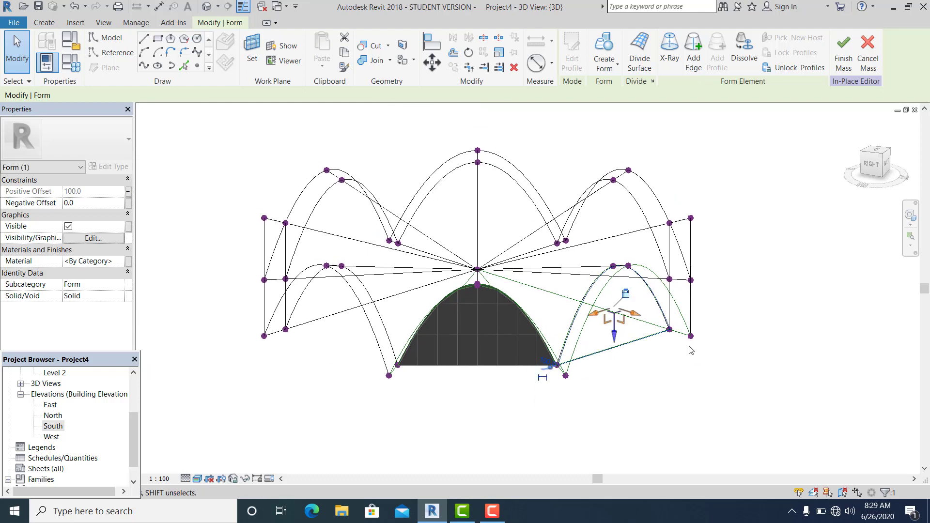
Step: Create a solid form from the third arch's outer spline and two radial reference lines, associating its Positive Offset with thickness
mouse_move(690, 348)
middle_mouse_down("shift")
mouse_move(643, 388)
mouse_move(506, 394)
middle_mouse_up("shift")
left_click(524, 392)
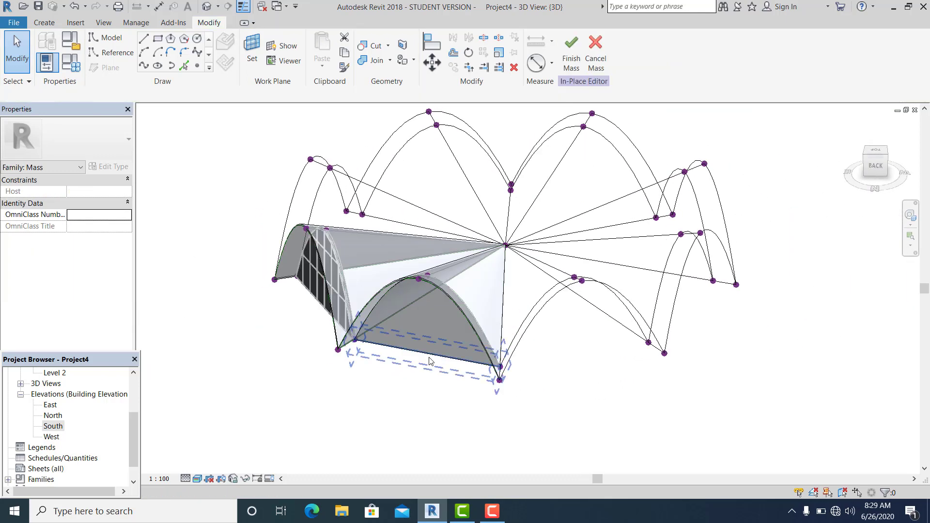
middle_click_drag(455, 365, 415, 364, "shift")
middle_click_drag(415, 364, 504, 357)
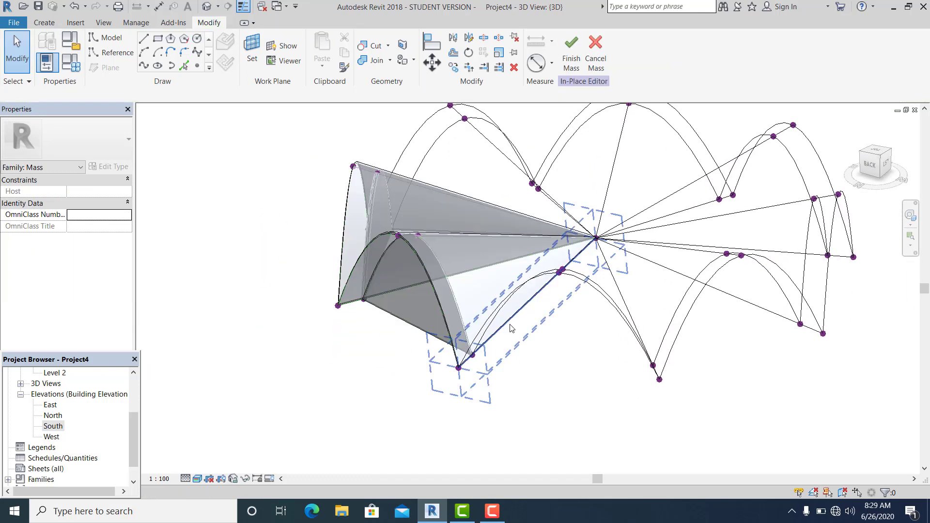
left_click(510, 321)
middle_click_drag(658, 395, 741, 393, "shift")
left_click(650, 301, "ctrl")
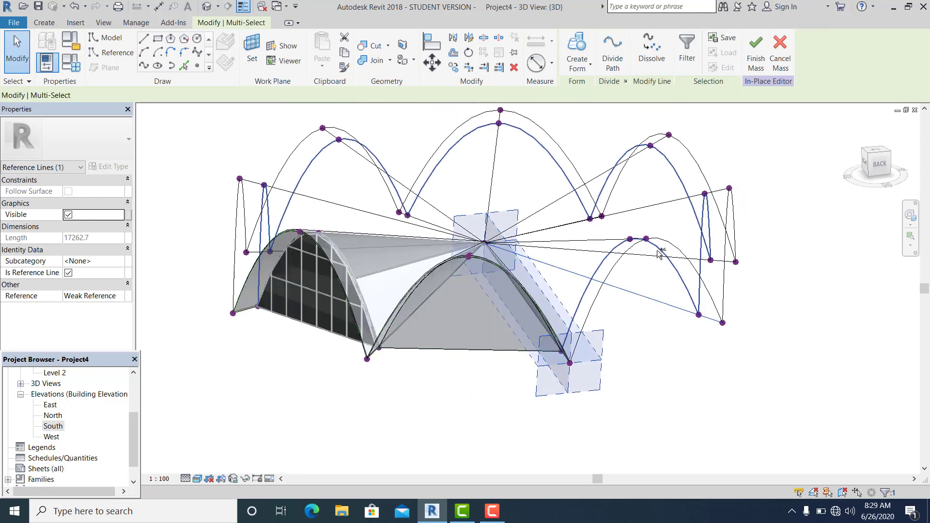
left_click(662, 243, "ctrl")
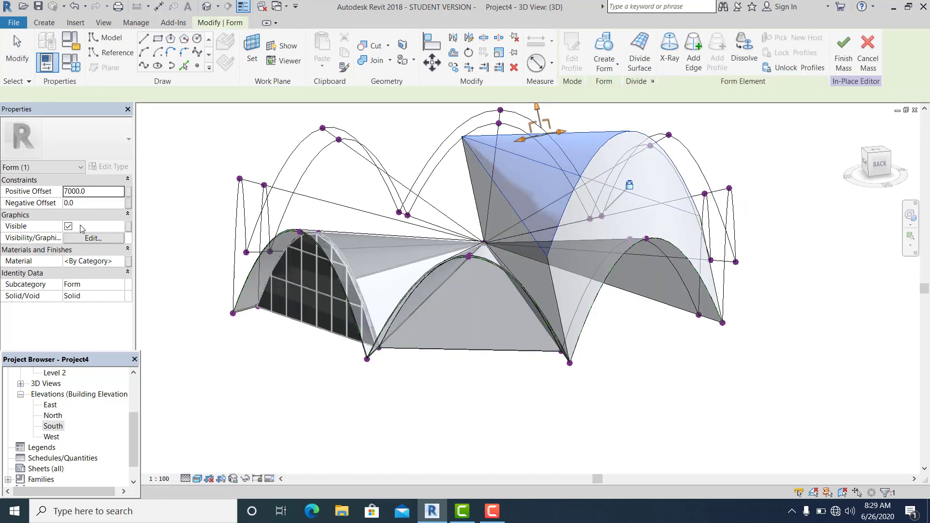
left_click(129, 190)
left_click(644, 147)
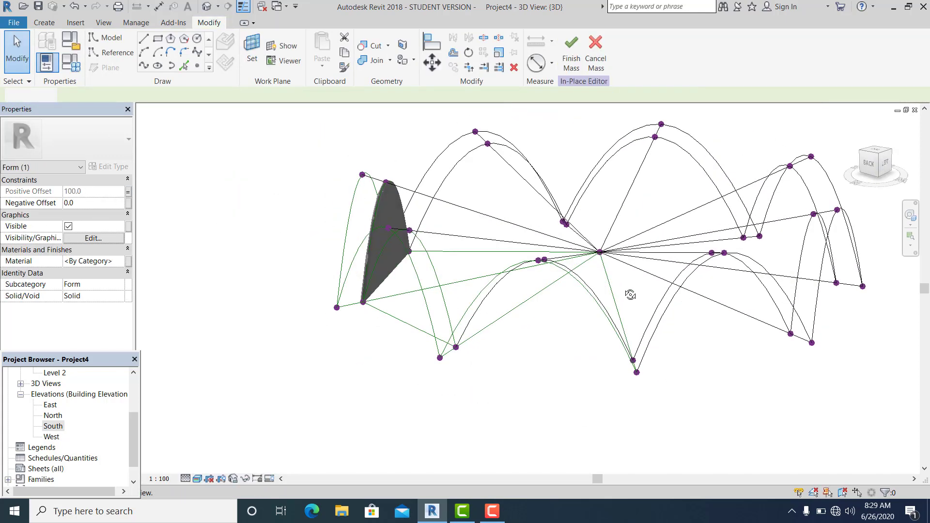
Step: Create the fourth arch's solid form from its outer spline and radial reference lines, with Positive Offset associated with thickness
left_click(696, 301)
left_click(759, 287, "ctrl")
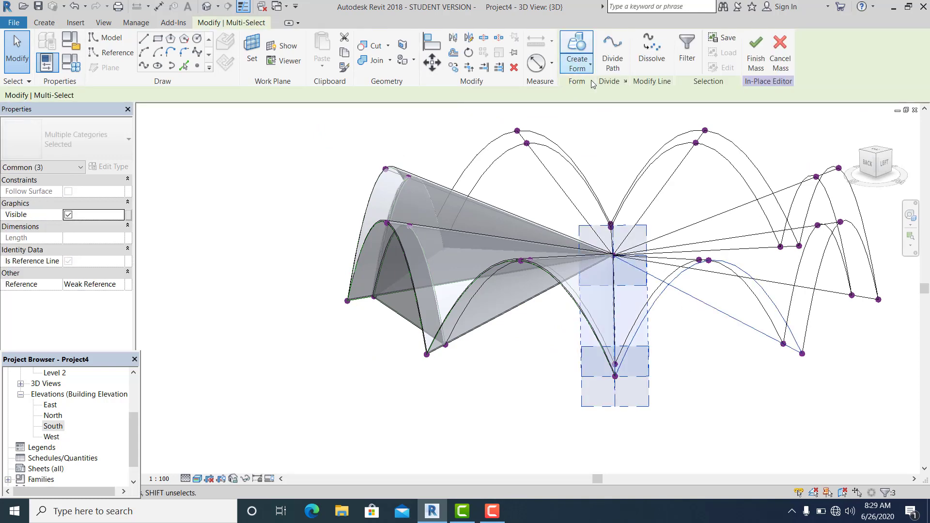
left_click(503, 413)
left_click(129, 191)
left_click(655, 148)
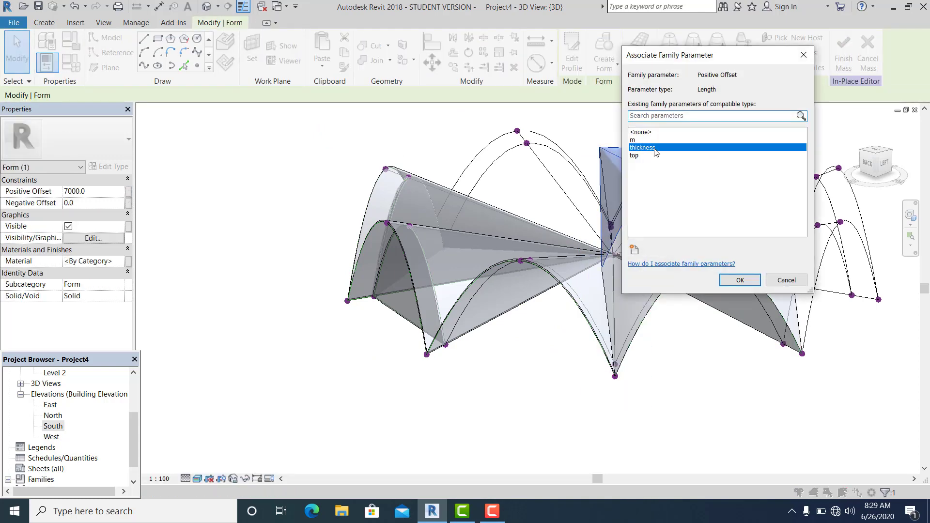
left_click(740, 280)
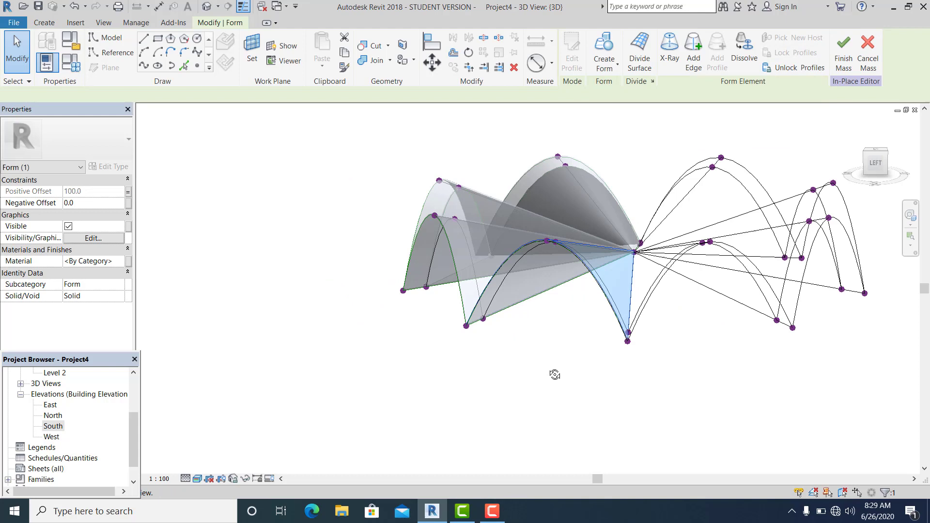
Step: Build the fifth arch's solid form from its outer spline and radial reference lines, and associate its Positive Offset with thickness
middle_click_drag(554, 376, 637, 302, "shift")
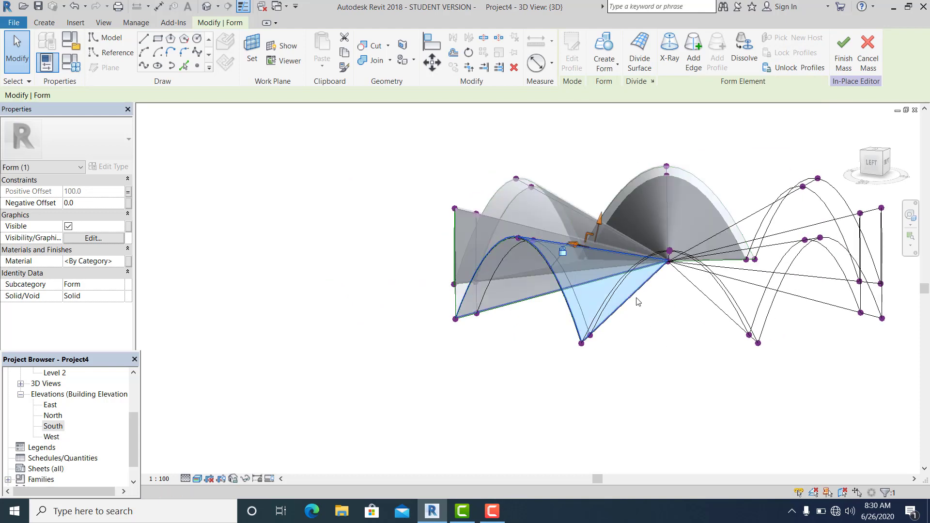
left_click(637, 332)
left_click(624, 303)
left_click(710, 300, "ctrl")
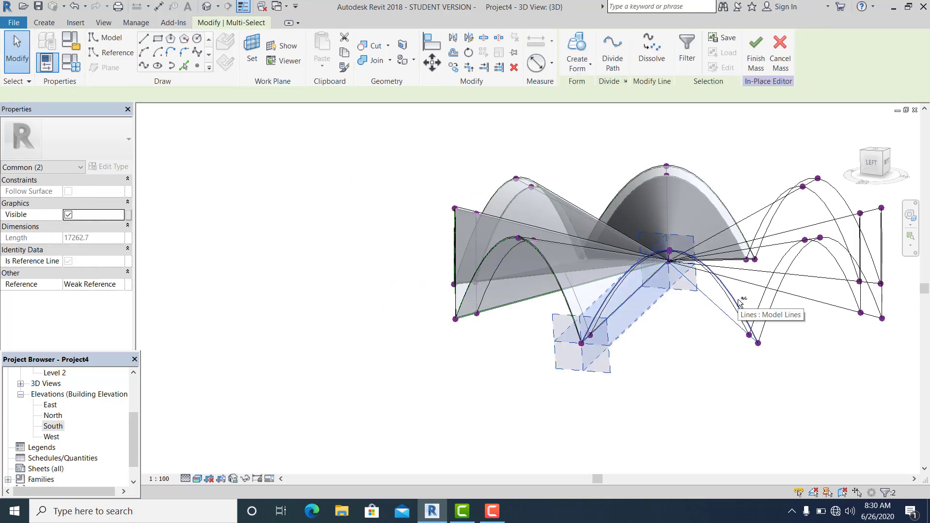
left_click(738, 298, "ctrl")
left_click(589, 66)
left_click(592, 84)
left_click(607, 381)
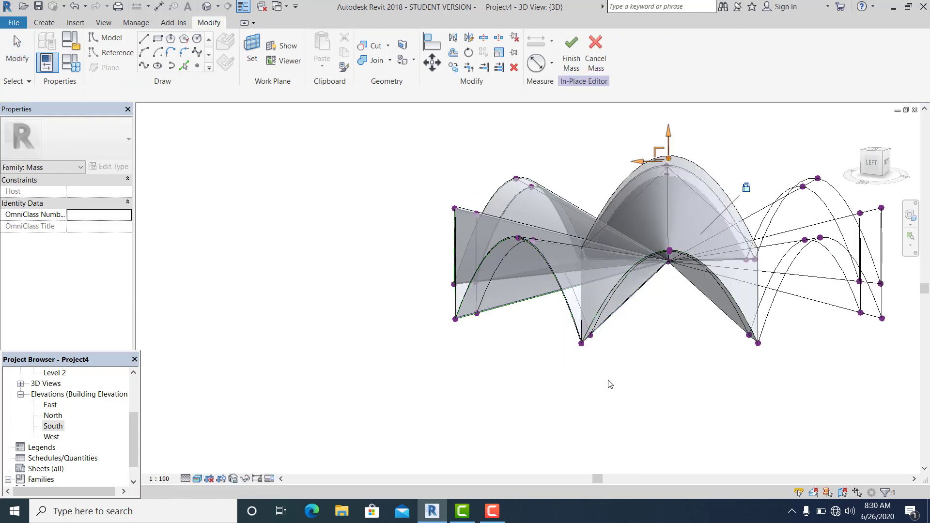
left_click(128, 192)
left_click(739, 277)
Step: Form the sixth arch's solid from its outer spline and radial reference lines, and link its Positive Offset to the thickness parameter
middle_click_drag(744, 388, 684, 386, "shift")
left_click(659, 320)
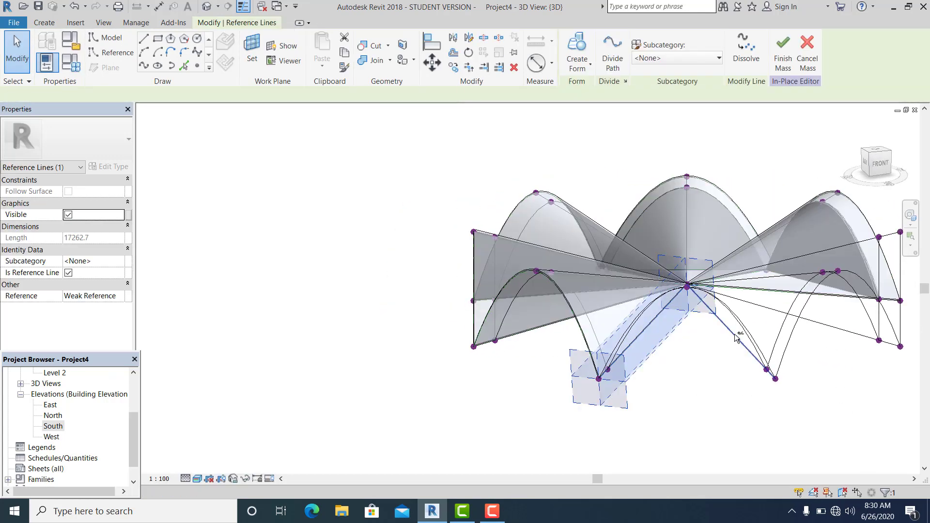
left_click(735, 334, "ctrl")
left_click(734, 313, "ctrl")
left_click(579, 66)
left_click(592, 89)
left_click(572, 413)
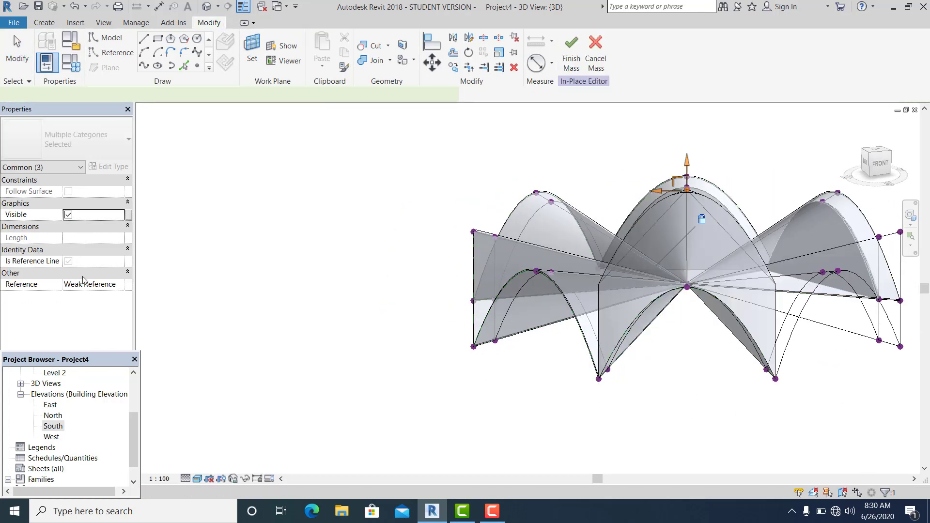
left_click(128, 192)
left_click(678, 150)
left_click(739, 280)
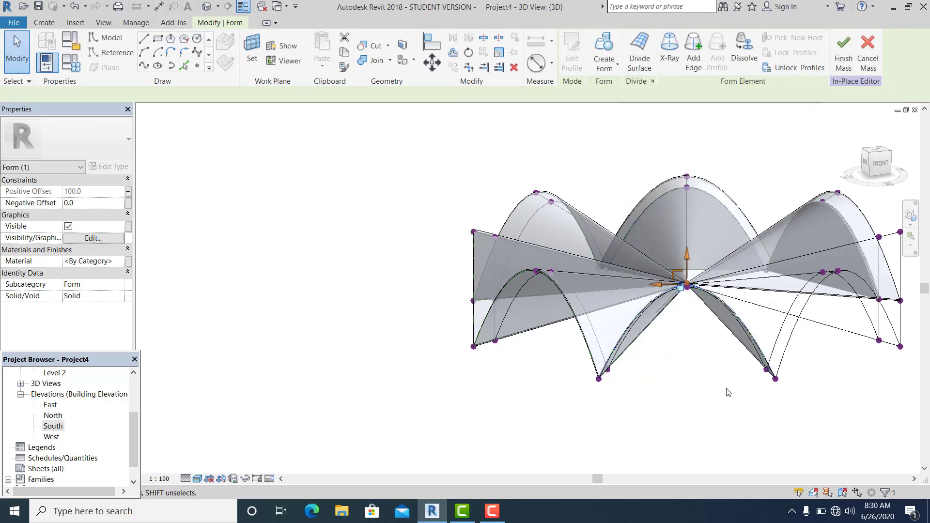
Step: Create the seventh arch's solid form from its outer spline and radial reference lines, associating its Positive Offset with thickness
left_click(729, 392)
scroll(857, 418, "down", 1)
mouse_move(867, 420)
middle_mouse_down()
mouse_move(560, 341)
mouse_move(517, 300)
middle_mouse_up()
scroll(540, 370, "up", 2)
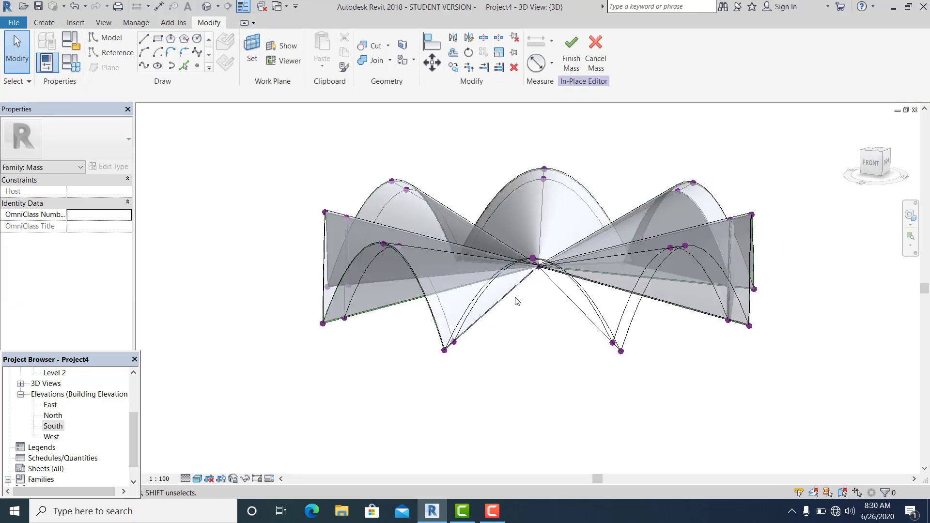
left_click(505, 297)
left_click(580, 312, "ctrl")
left_click(591, 65)
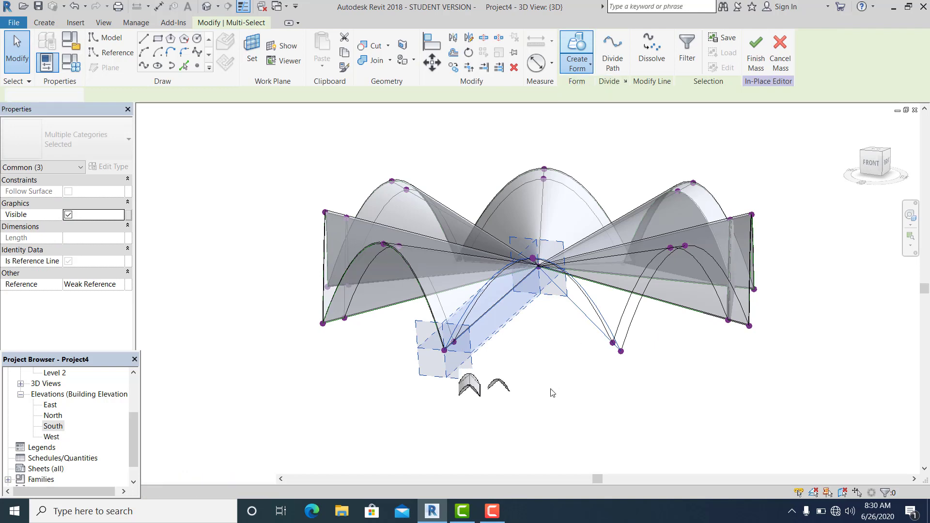
left_click(475, 387)
left_click(128, 191)
left_click(652, 147)
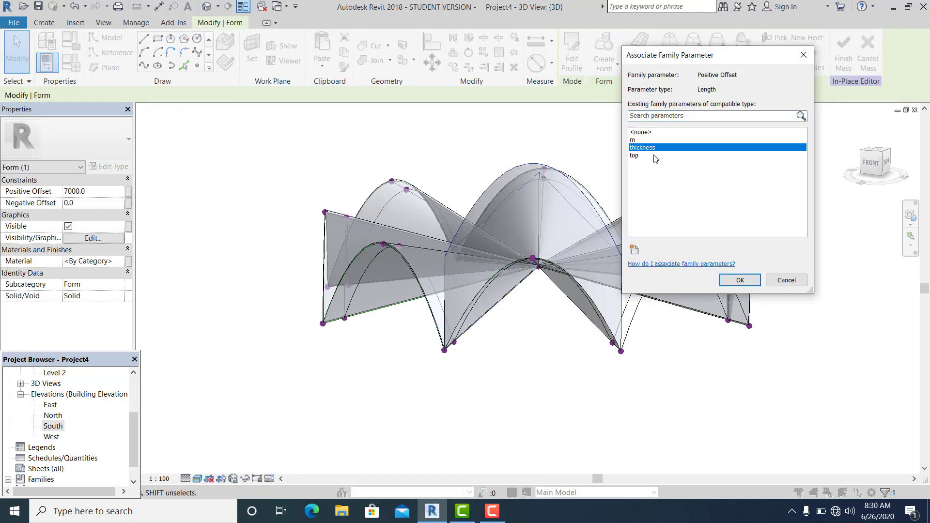
left_click(740, 280)
left_click(710, 400)
Step: Build the eighth arch's solid form from its outer spline and two radial reference lines, and link its Positive Offset to thickness
middle_click_drag(710, 400, 347, 328, "shift")
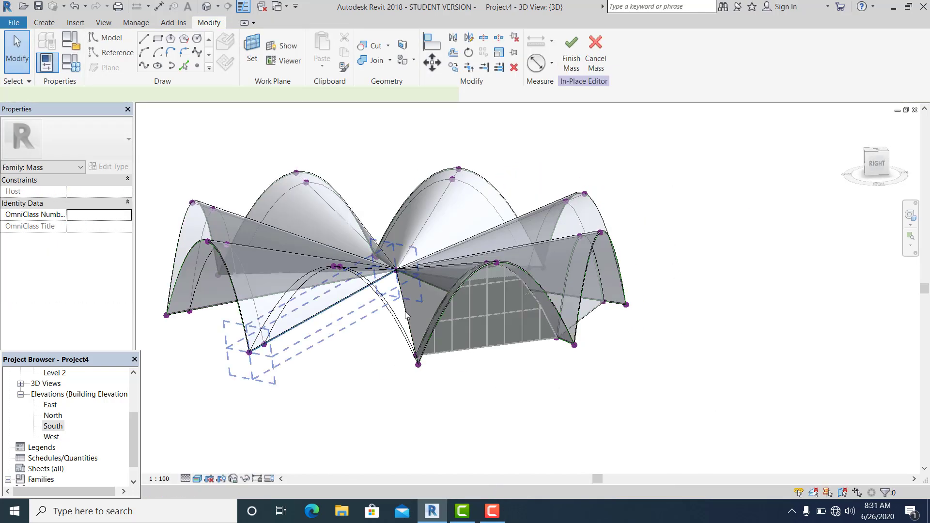
left_click(365, 287)
left_click(406, 312, "ctrl")
left_click(390, 309, "ctrl")
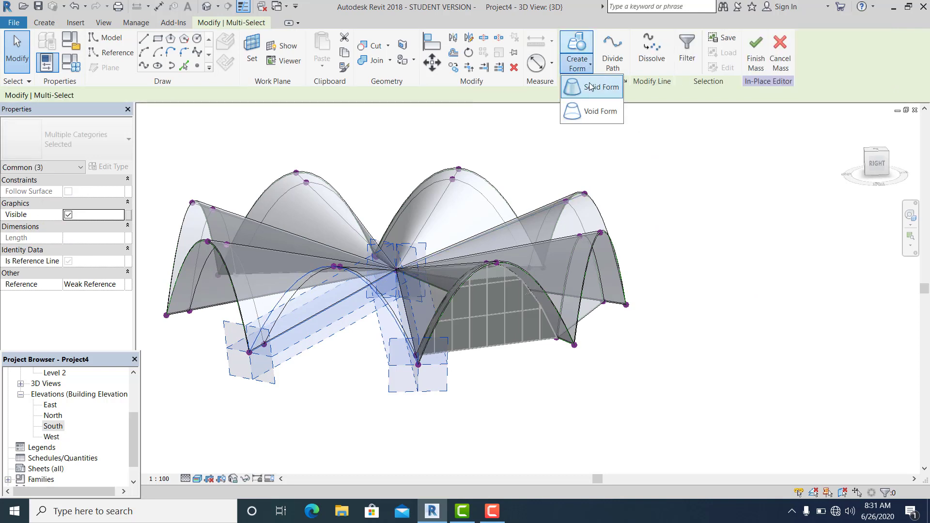
left_click(591, 87)
left_click(279, 390)
middle_click_drag(588, 446, 882, 446, "shift")
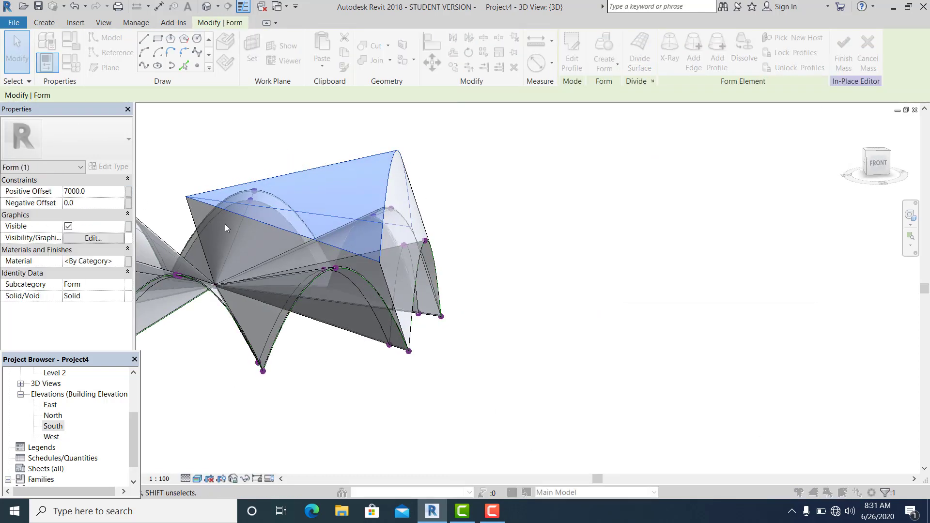
left_click(128, 190)
left_click(644, 147)
left_click(742, 280)
Step: Switch the 3D view's visual style to Wireframe
middle_click_drag(644, 308, 362, 391, "shift")
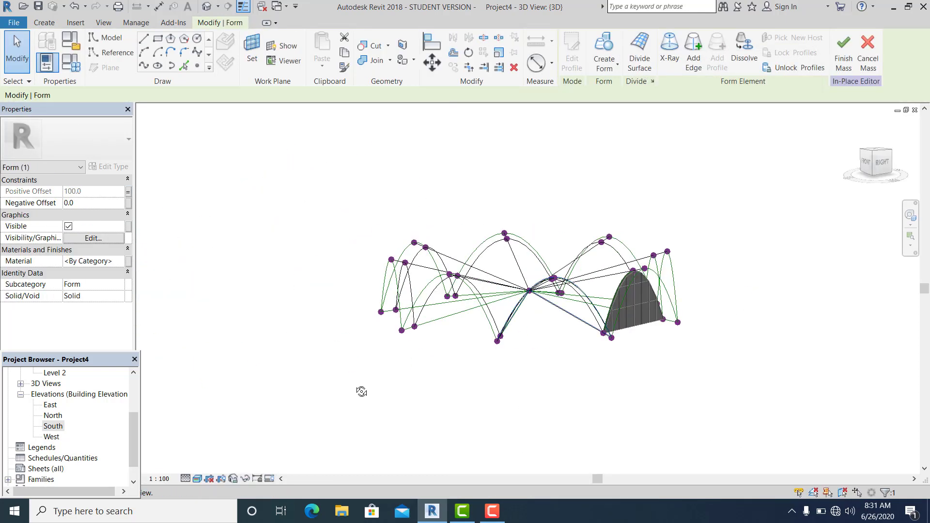
middle_click_drag(722, 382, 631, 376, "shift")
middle_click_drag(707, 365, 640, 359)
scroll(640, 359, "up", 2)
middle_click_drag(755, 368, 592, 374, "shift")
left_click(536, 369)
scroll(533, 368, "up", 4)
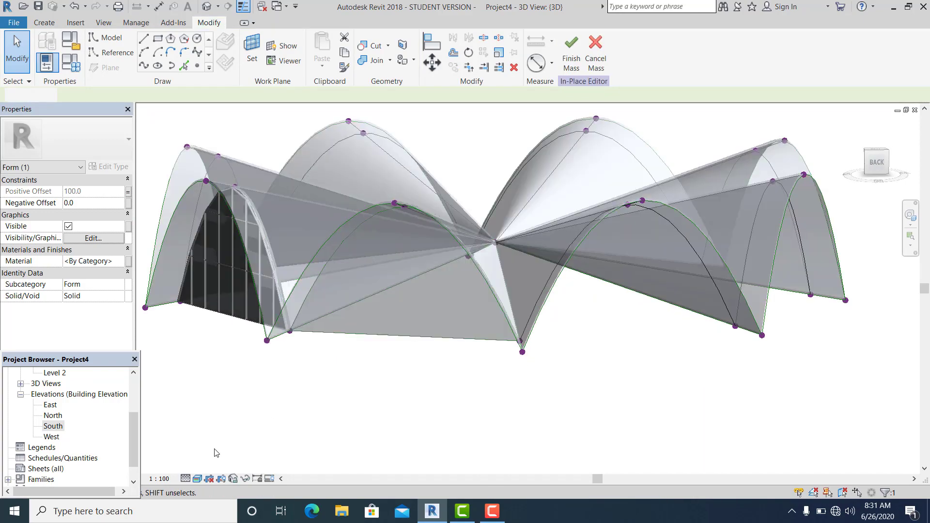
left_click(197, 479)
left_click(218, 409)
Step: Draw the third infill's base line through the two inner foot points of its arch and make it a reference line
scroll(497, 290, "up", 3)
left_click(680, 333)
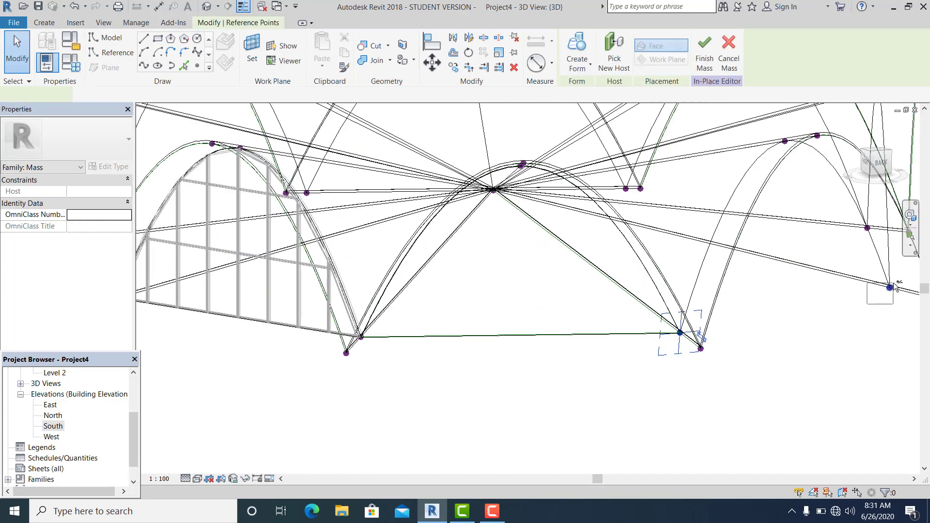
left_click(891, 288, "ctrl")
left_click(197, 52)
left_click(803, 326)
middle_click_drag(803, 326, 691, 334)
left_click(734, 305)
left_click(609, 224, "ctrl")
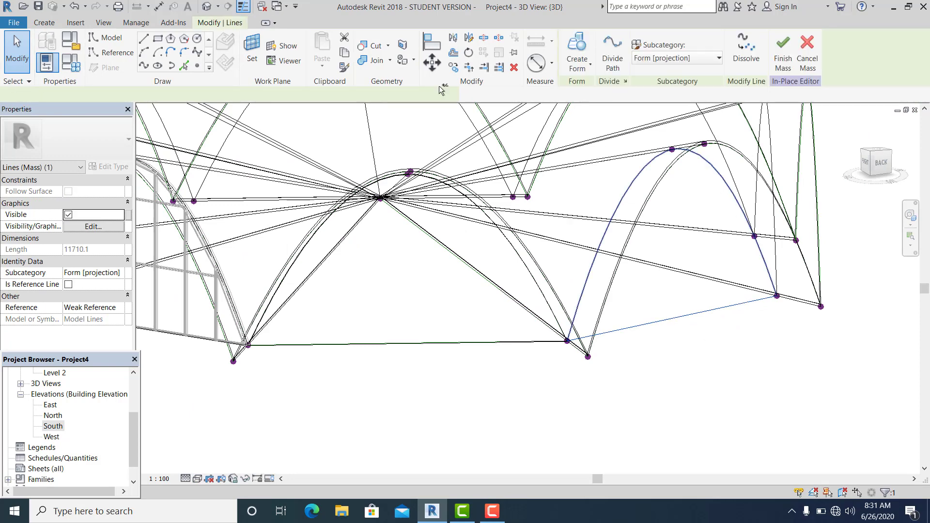
left_click(69, 285)
left_click(693, 309)
Step: Create the third infill's solid form from its base line and inner arch spline, with Positive Offset associated with thickness
left_click(694, 314)
left_click(611, 223, "ctrl")
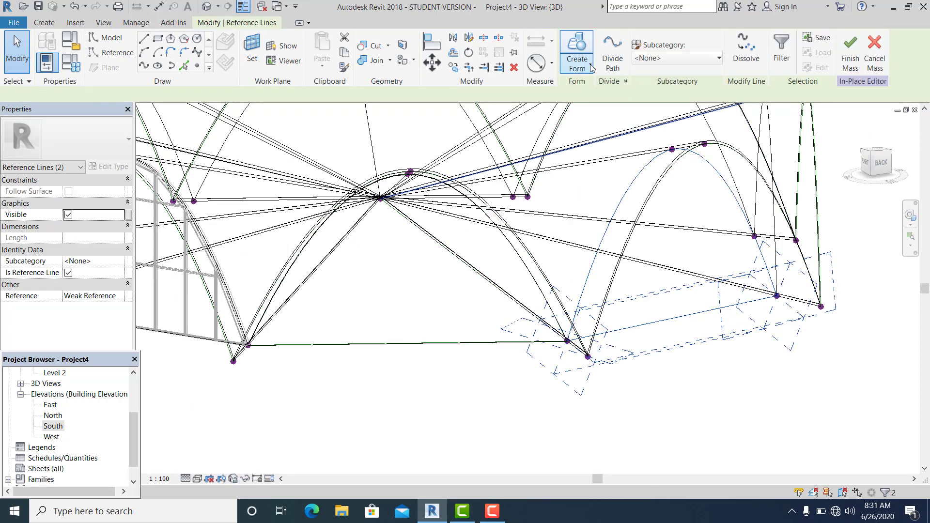
left_click(557, 378)
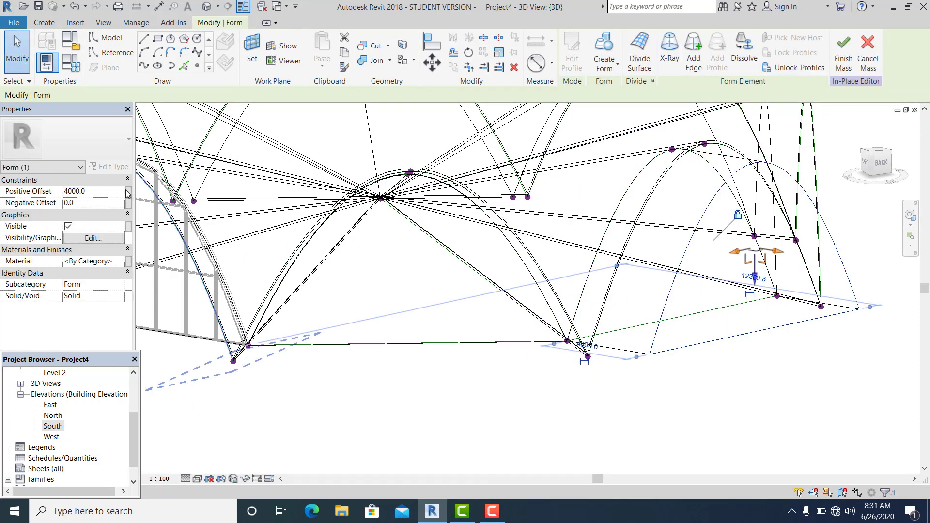
left_click(129, 191)
left_click(652, 148)
left_click(728, 279)
left_click(726, 382)
Step: Draw the fourth infill's base line through the two inner foot points of the adjacent arch
scroll(727, 382, "down", 3)
middle_click_drag(727, 381, 429, 379, "shift")
scroll(429, 379, "up", 1)
left_click(593, 322, "ctrl")
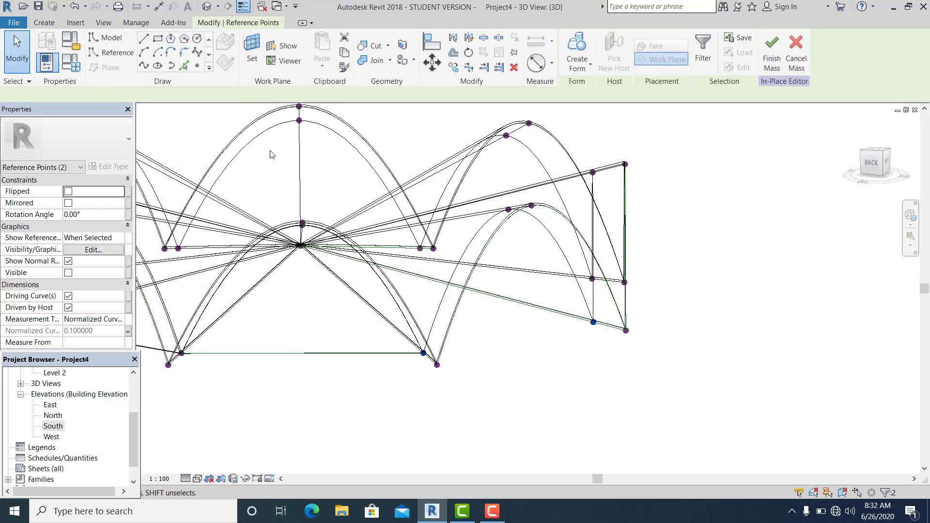
left_click(144, 66)
left_click(601, 384)
Step: Form the fourth infill's solid from its base line and inner arch spline, and link its Positive Offset to thickness
left_click(570, 327)
left_click(571, 269, "ctrl")
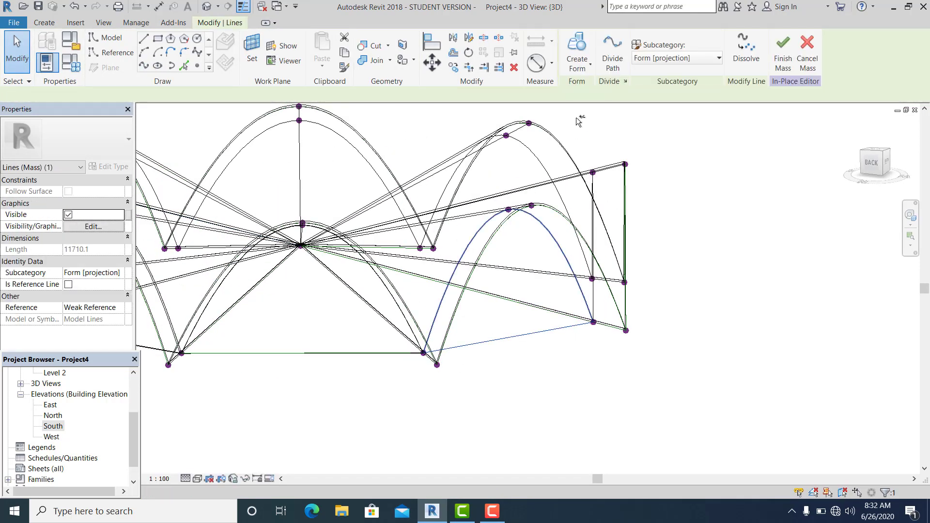
left_click(577, 45)
left_click(386, 378)
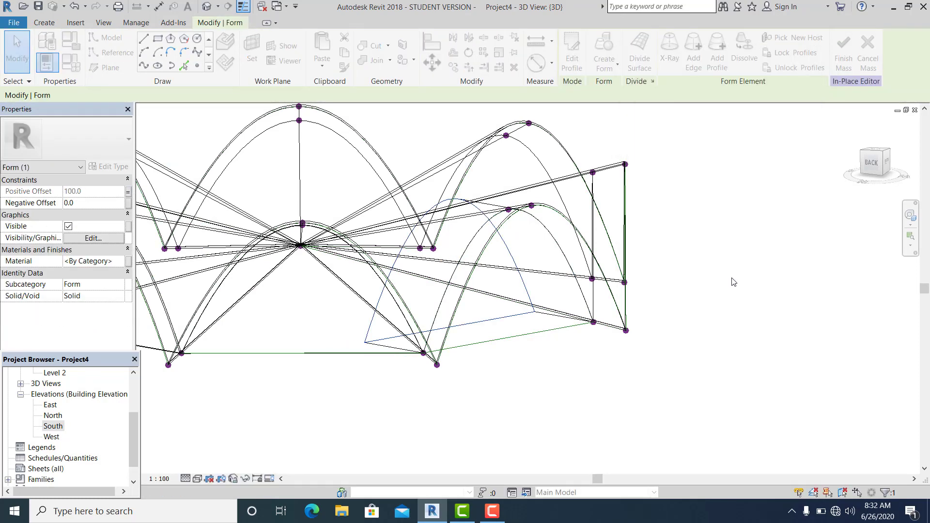
left_click(734, 282)
Step: Draw the fifth infill's base line through the inner foot points of the next arch around the ring
scroll(678, 310, "down", 2)
middle_click_drag(679, 312, 589, 353, "shift")
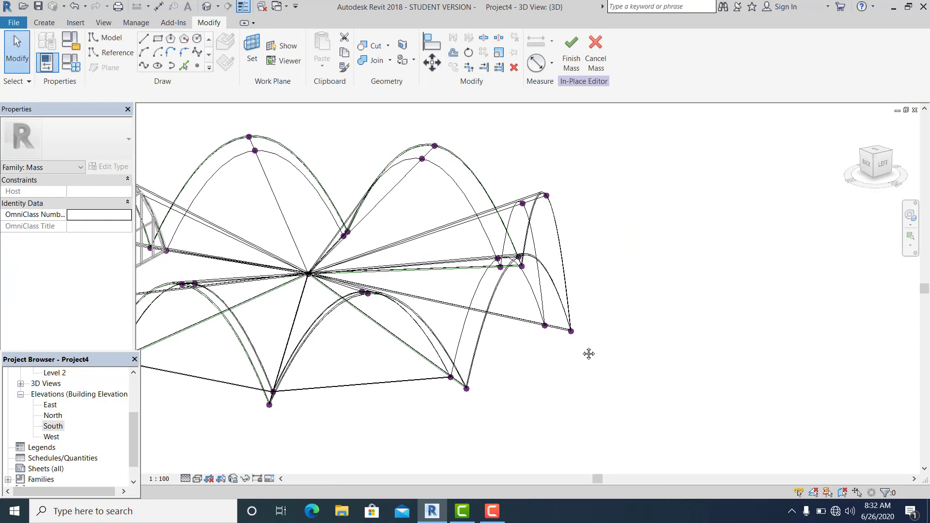
scroll(428, 386, "up", 3)
left_click(465, 370)
left_click(612, 289, "ctrl")
left_click(144, 66)
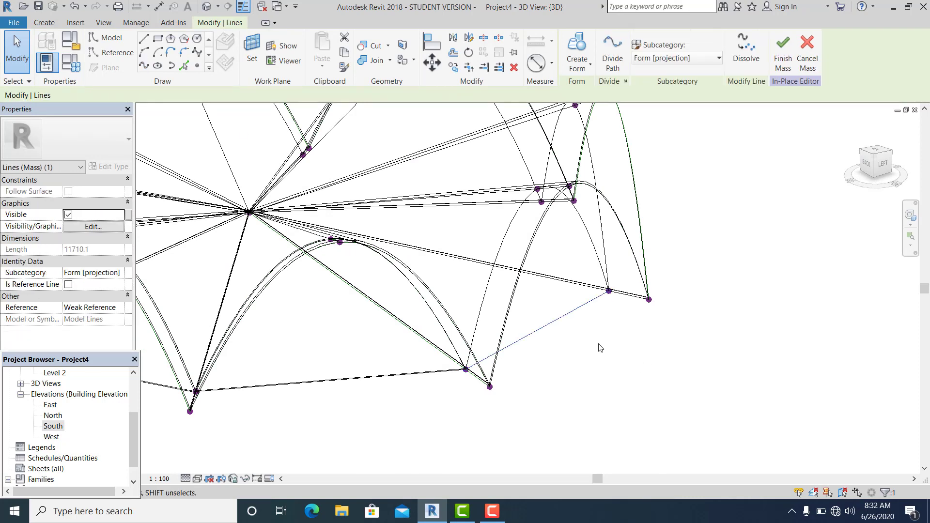
left_click(600, 345)
Step: Create the fifth infill's solid form from its base line and inner arch spline, associating its Positive Offset with thickness
left_click(587, 304)
left_click(596, 252, "ctrl")
left_click(582, 67)
left_click(588, 87)
scroll(751, 310, "down", 1)
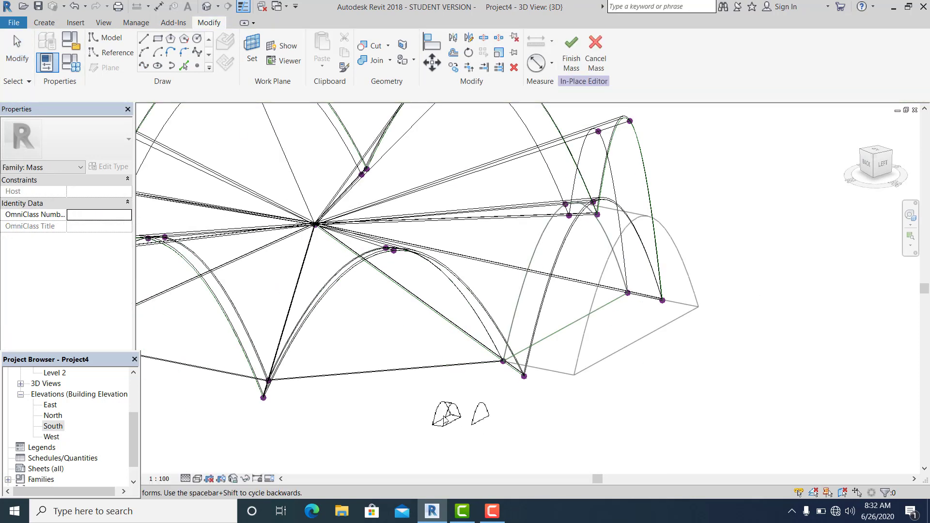
left_click(446, 414)
left_click(129, 192)
left_click(662, 147)
left_click(741, 281)
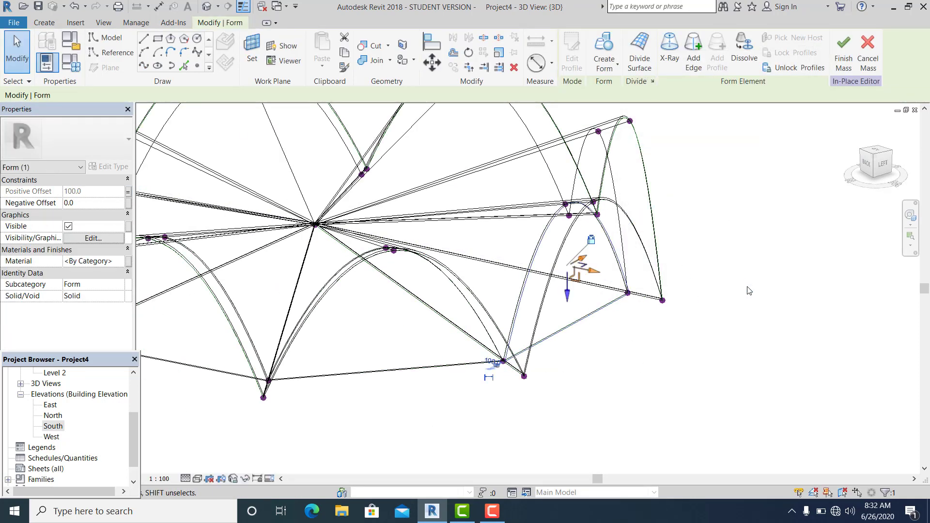
left_click(750, 291)
Step: Draw the sixth infill's base line between the inner foot points of the following arch with a spline through points
scroll(727, 305, "down", 3)
middle_click_drag(693, 334, 450, 368, "shift")
scroll(386, 364, "up", 1)
scroll(386, 364, "up", 2)
left_click(384, 334)
left_click(544, 272, "ctrl")
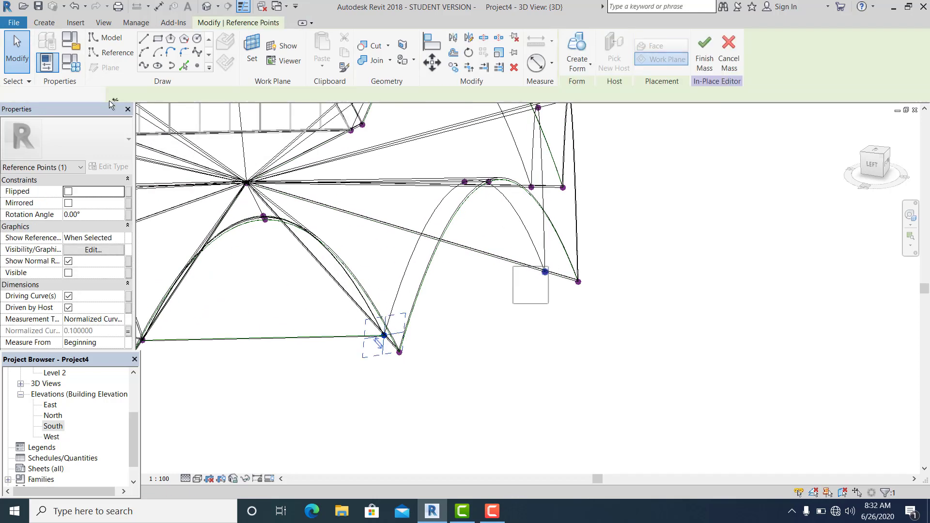
left_click(146, 66)
left_click(144, 66)
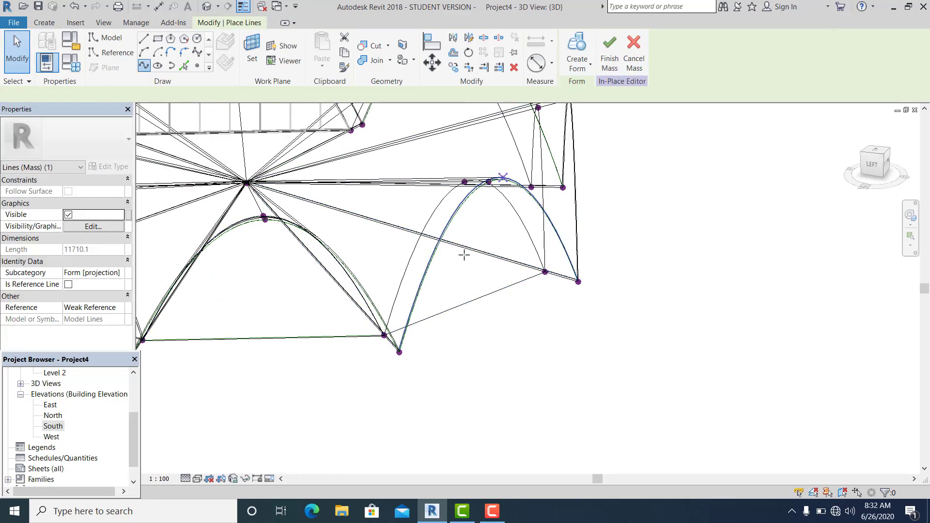
key("Escape")
Step: Build the sixth infill's solid form from its base line and inner arch spline, and associate its Positive Offset with thickness
left_click(478, 299)
left_click(520, 217, "ctrl")
left_click(577, 44)
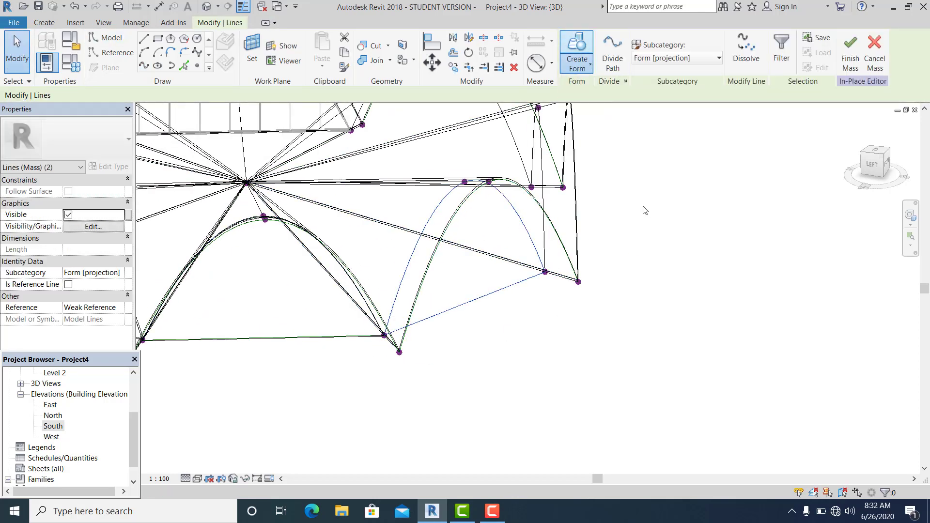
left_click(438, 392)
left_click(490, 337)
left_click(129, 191)
left_click(678, 147)
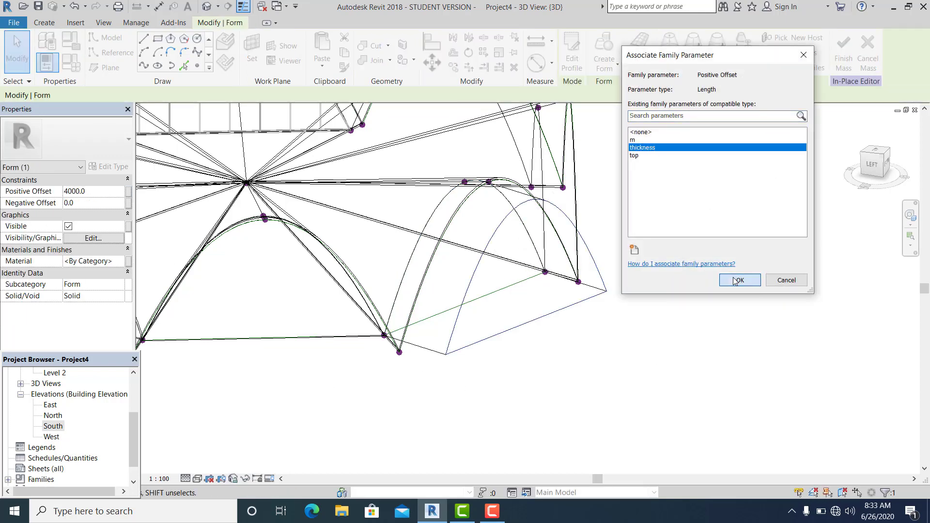
left_click(735, 281)
Step: Draw the seventh infill's base line through the inner foot points of its arch
middle_click_drag(552, 281, 384, 291, "shift")
left_click(405, 286)
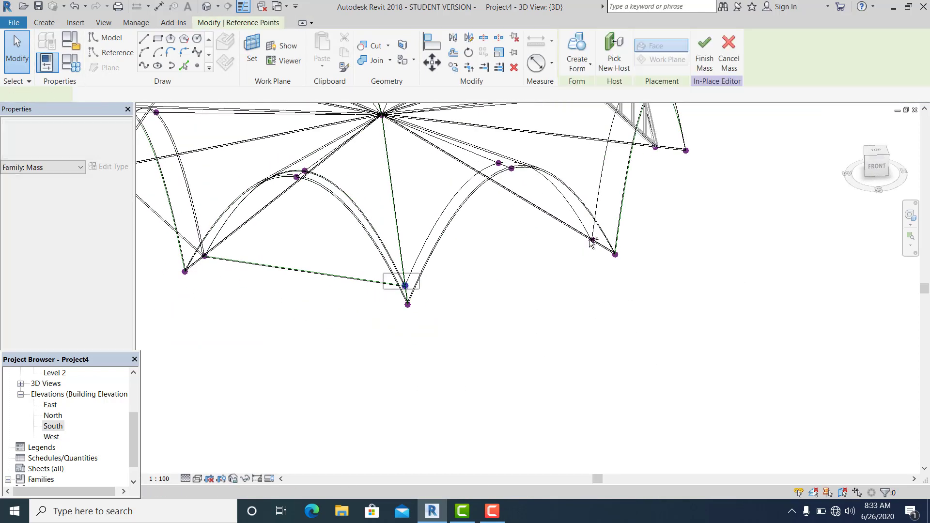
Step: Create the seventh infill's solid form from its base line and inner arch spline, with Positive Offset linked to thickness
left_click(470, 269)
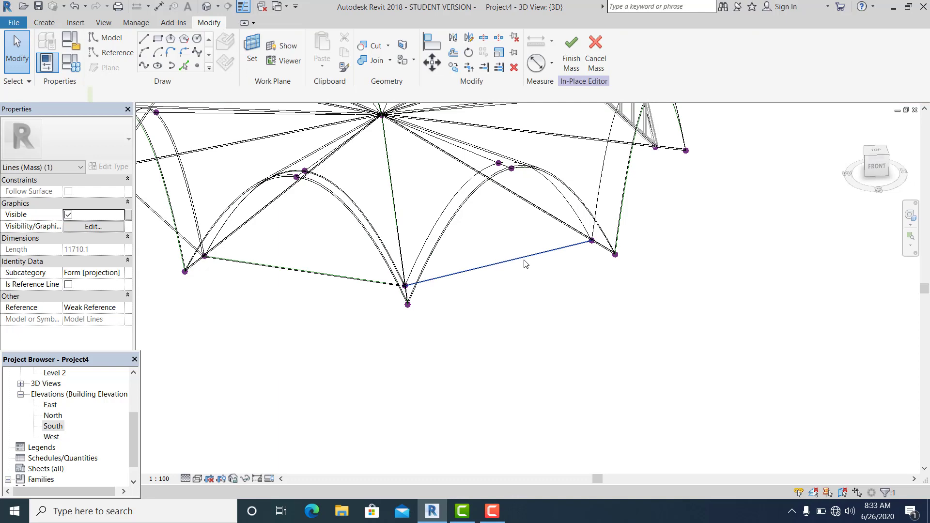
left_click(570, 203, "ctrl")
left_click(591, 64)
left_click(603, 116)
left_click(442, 332)
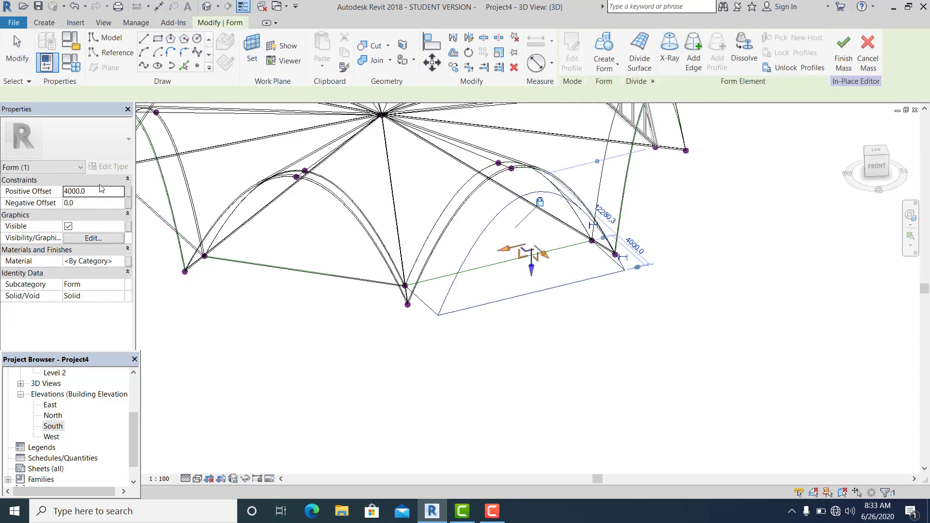
left_click(129, 192)
left_click(678, 147)
left_click(735, 279)
left_click(657, 298)
Step: Draw the eighth infill's base line through the inner foot points of the last open arch, beside the existing curtain wall
middle_click_drag(657, 298, 605, 293, "shift")
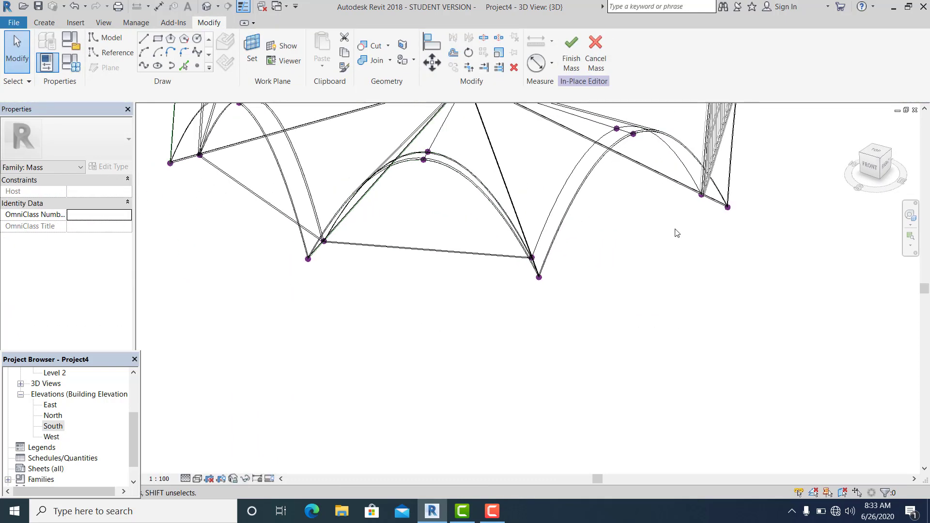
left_click_drag(510, 271, 537, 250, "ctrl")
left_click(144, 66)
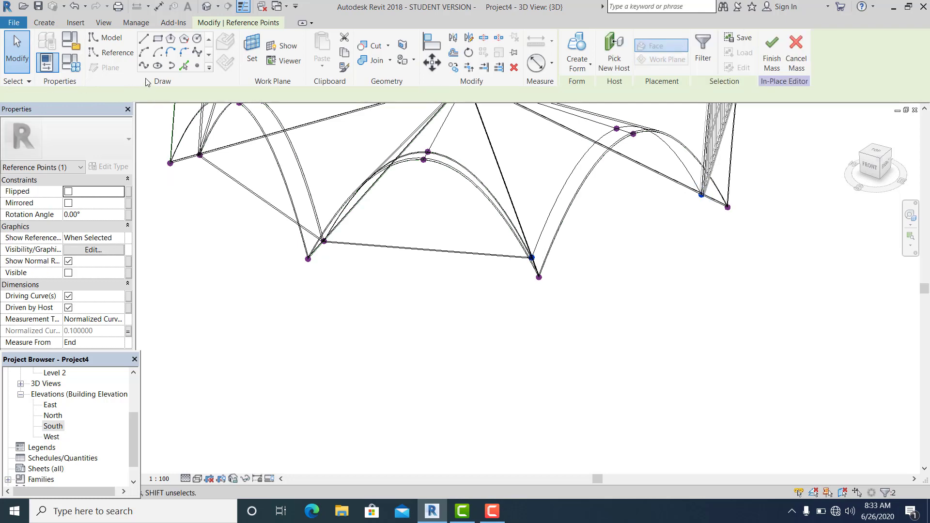
left_click(314, 363)
Step: Form the eighth infill's solid from its base line and inner arch spline, and associate its Positive Offset with thickness
left_click(660, 211)
left_click(641, 128, "ctrl")
left_click(579, 63)
left_click(591, 86)
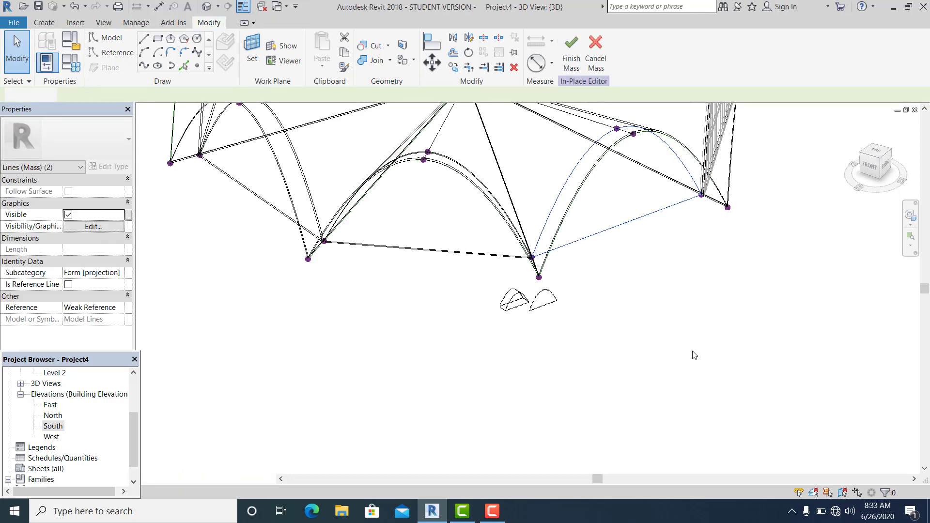
left_click(513, 301)
left_click(572, 364)
scroll(572, 364, "down", 3)
scroll(540, 242, "up", 2)
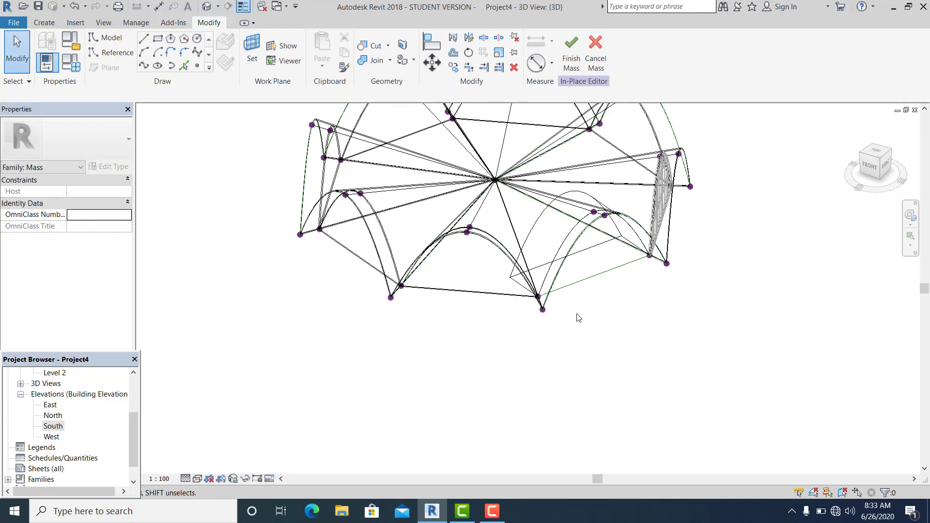
left_click(541, 227)
left_click(129, 192)
left_click(644, 145)
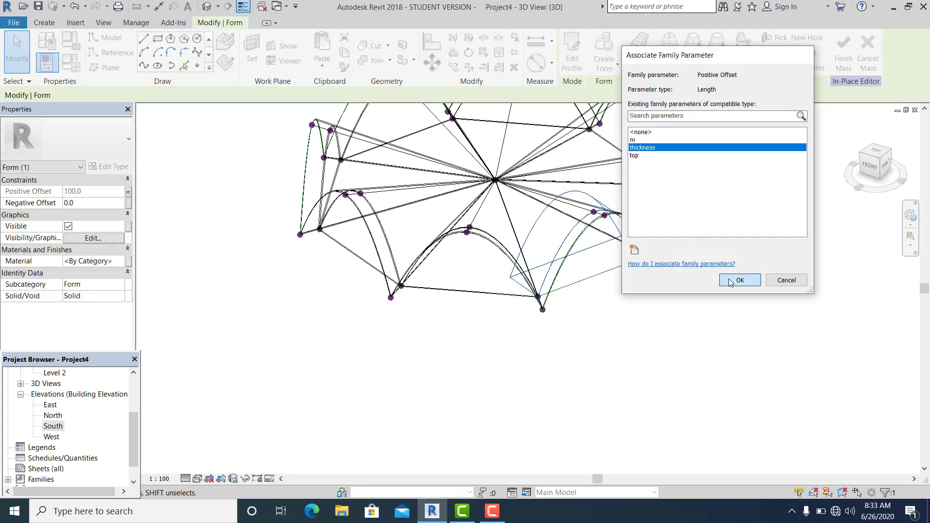
left_click(736, 278)
Step: Finish the in-place mass and return to the project
scroll(570, 333, "down", 3)
middle_click_drag(569, 333, 517, 351, "shift")
scroll(516, 351, "up", 2)
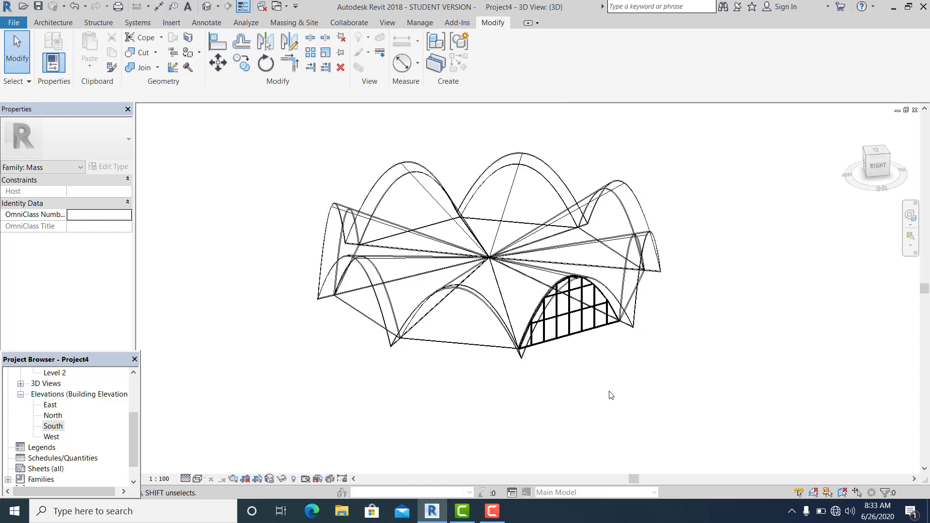
Step: Place Storefront curtain walls by face on the seven remaining infill faces around the octagonal canopy
middle_click_drag(610, 392, 688, 408, "shift")
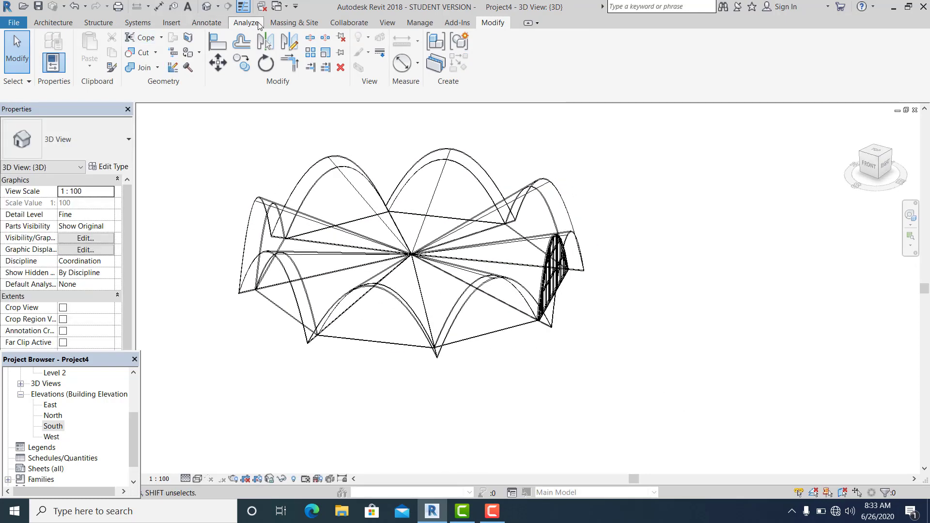
left_click(291, 23)
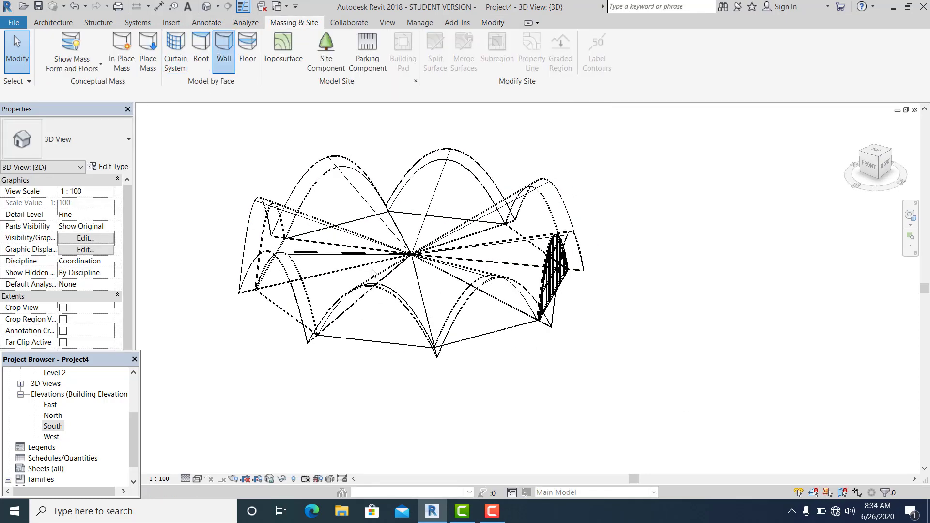
left_click(381, 342)
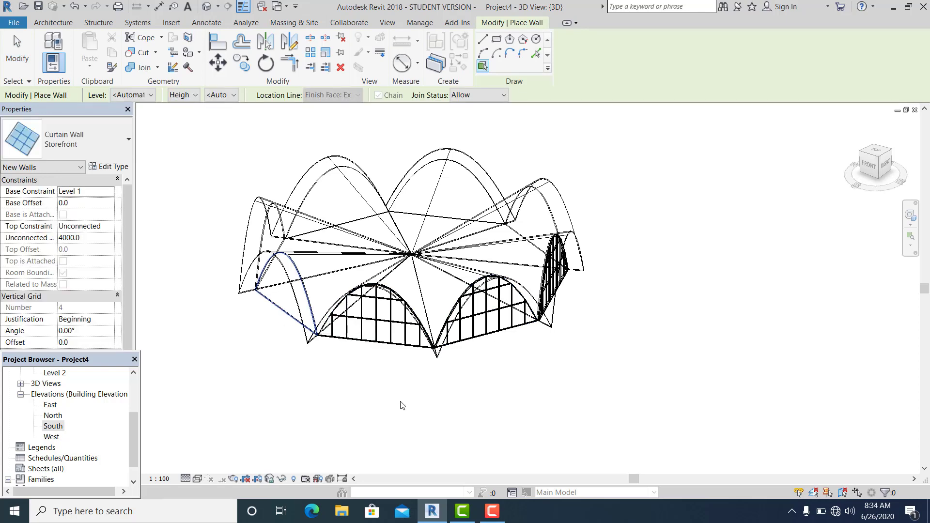
middle_click_drag(401, 391, 300, 372, "shift")
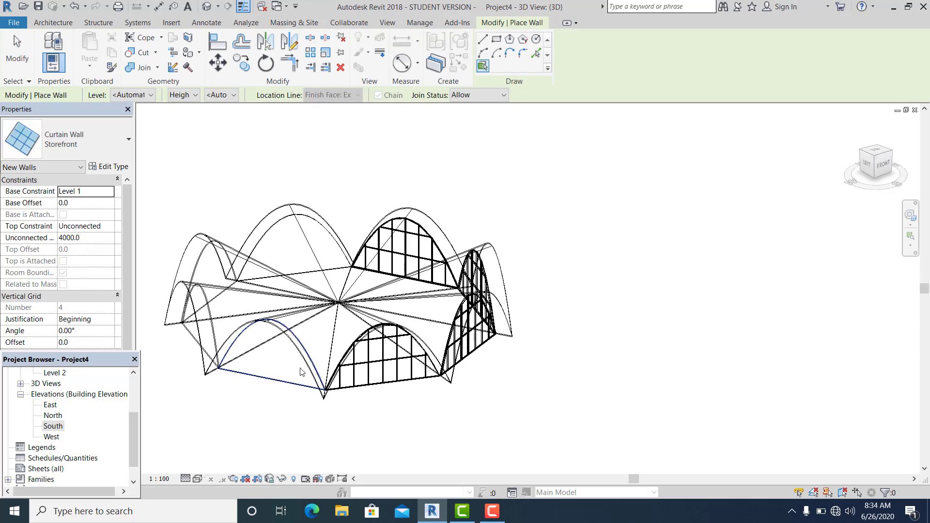
middle_click_drag(477, 338, 364, 339, "shift")
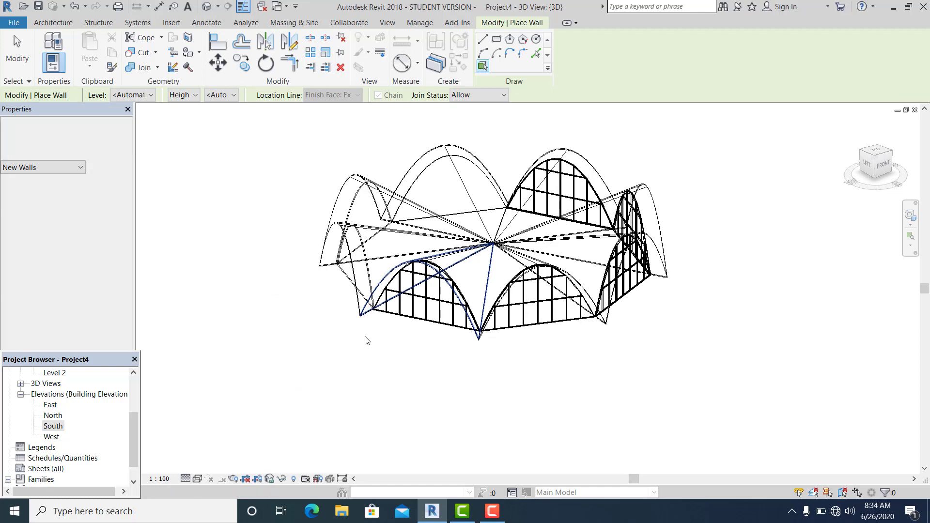
middle_click_drag(321, 390, 595, 376, "shift")
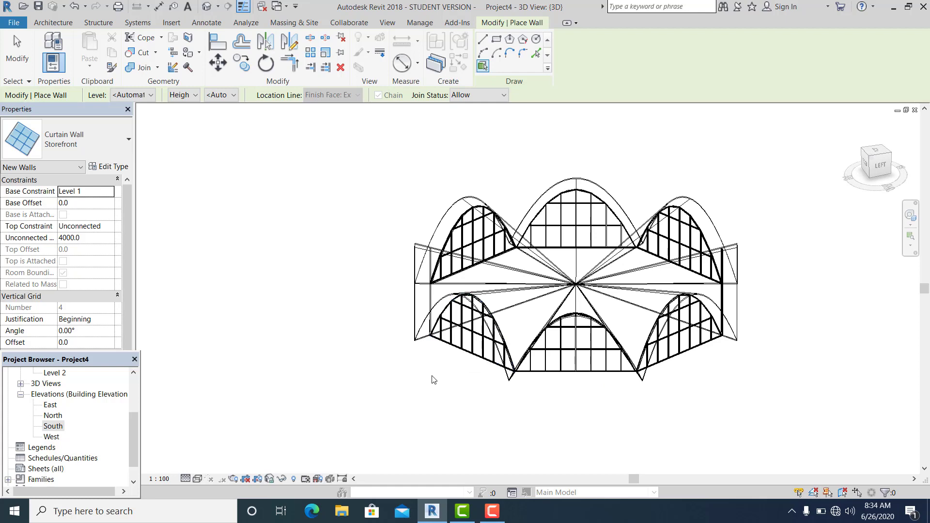
middle_click_drag(433, 379, 583, 358, "shift")
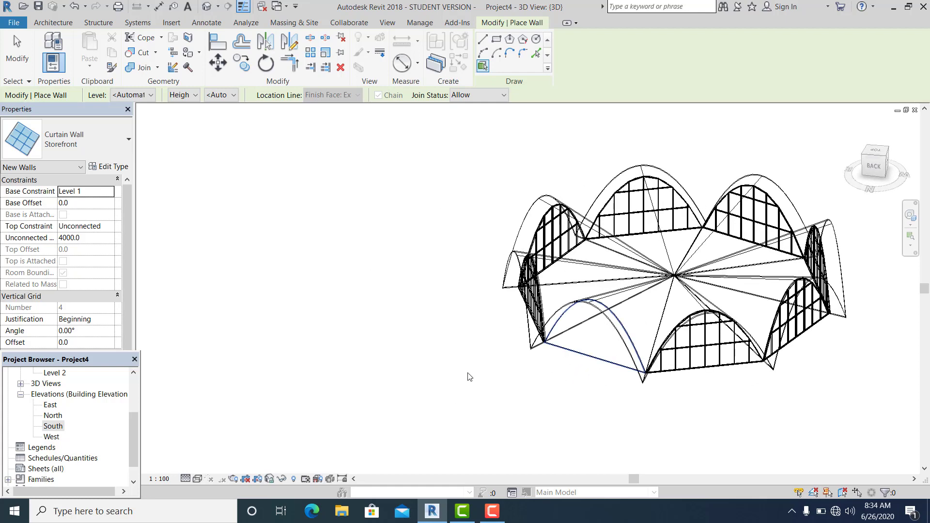
middle_click_drag(468, 376, 376, 334)
scroll(382, 368, "down", 3)
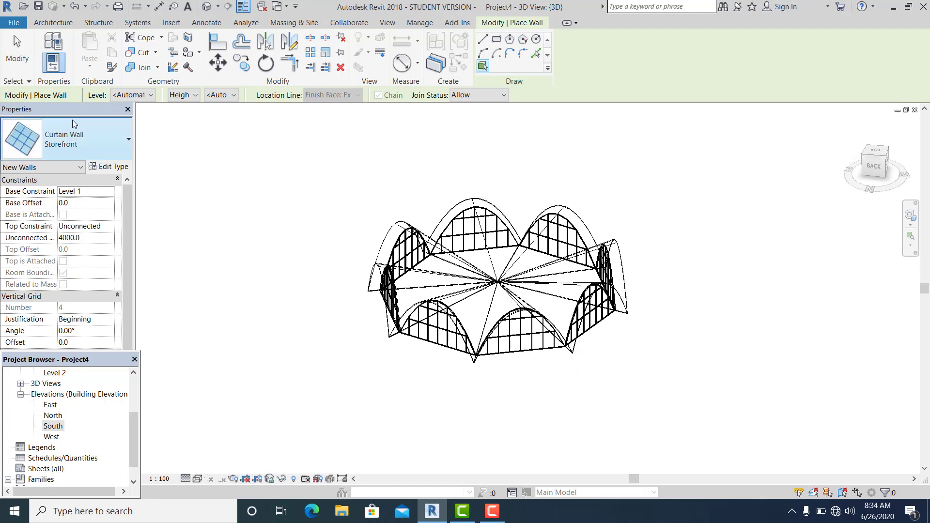
left_click(8, 60)
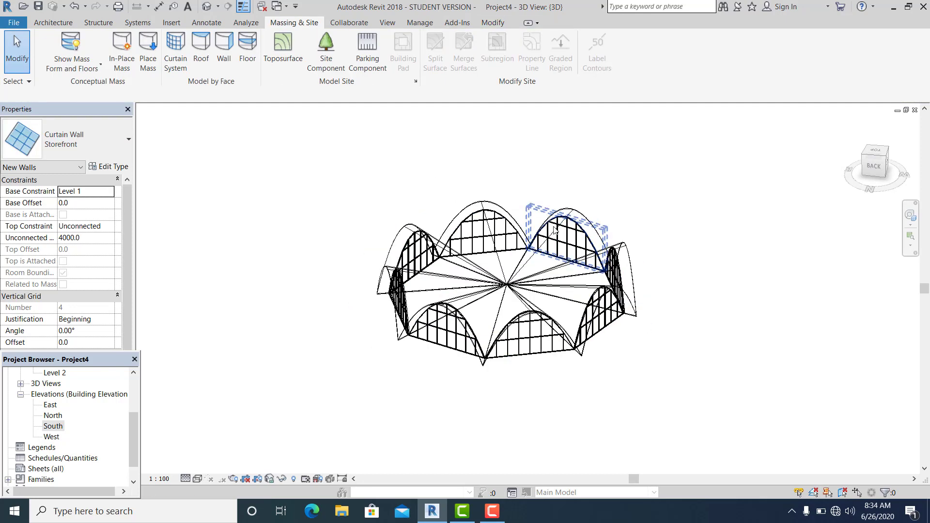
Step: Open the canopy mass for in-place editing
scroll(552, 228, "down", 1)
scroll(552, 228, "up", 1)
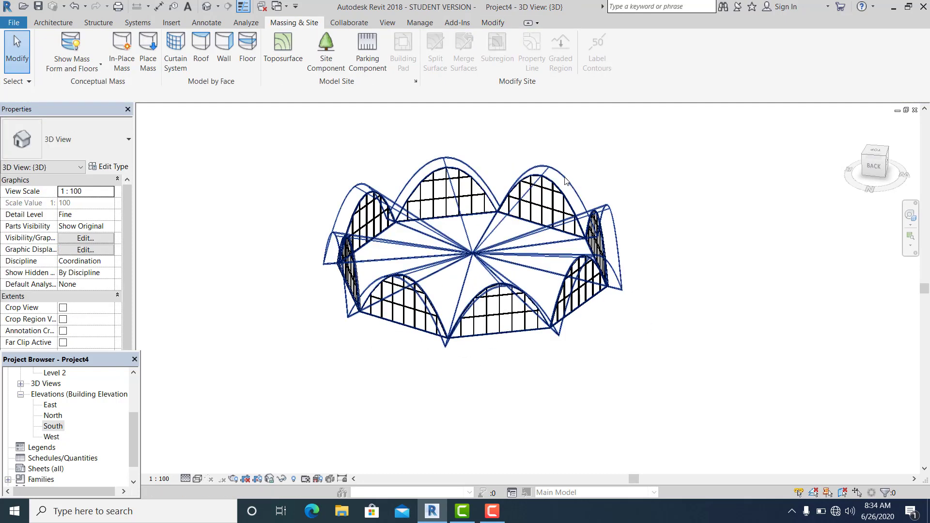
left_click(566, 181)
double_click(566, 180)
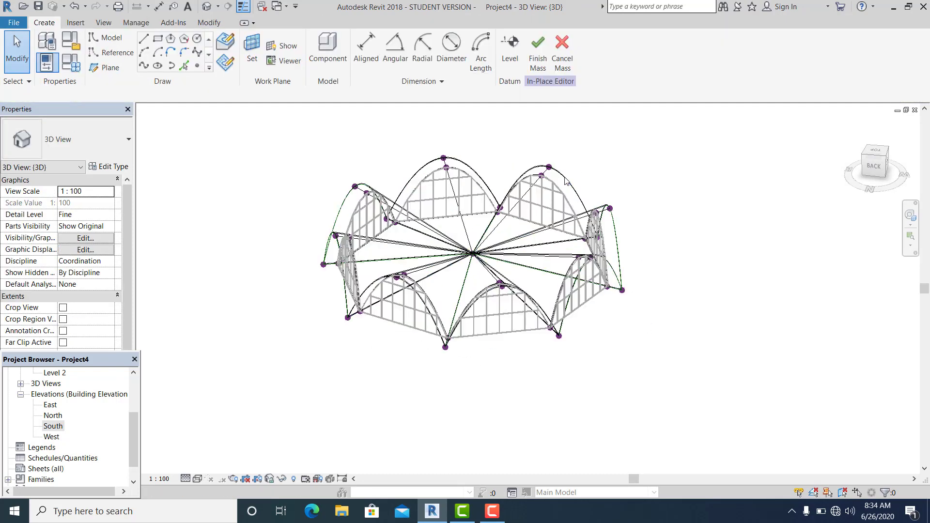
left_click(536, 310)
scroll(536, 310, "up", 1)
left_click(441, 273)
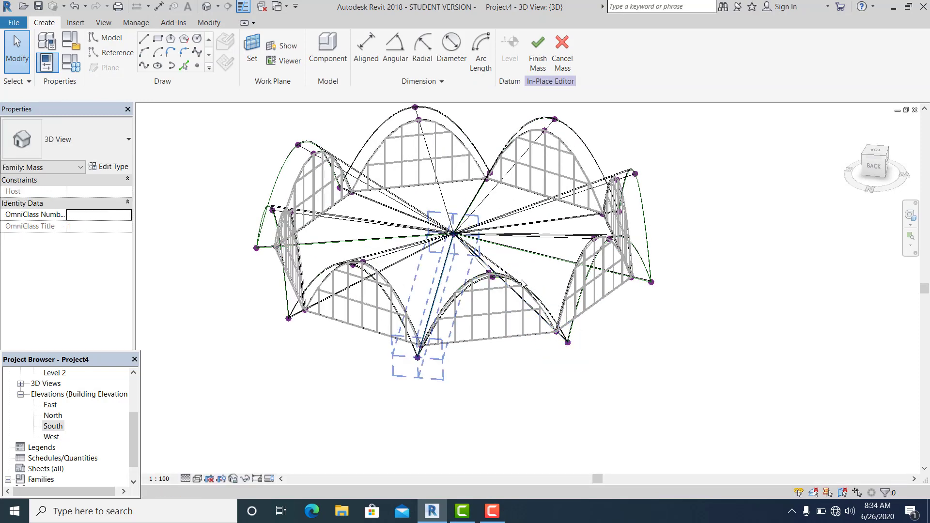
Step: Set the 3D view's visual style to Realistic
middle_click_drag(530, 343, 550, 345, "shift")
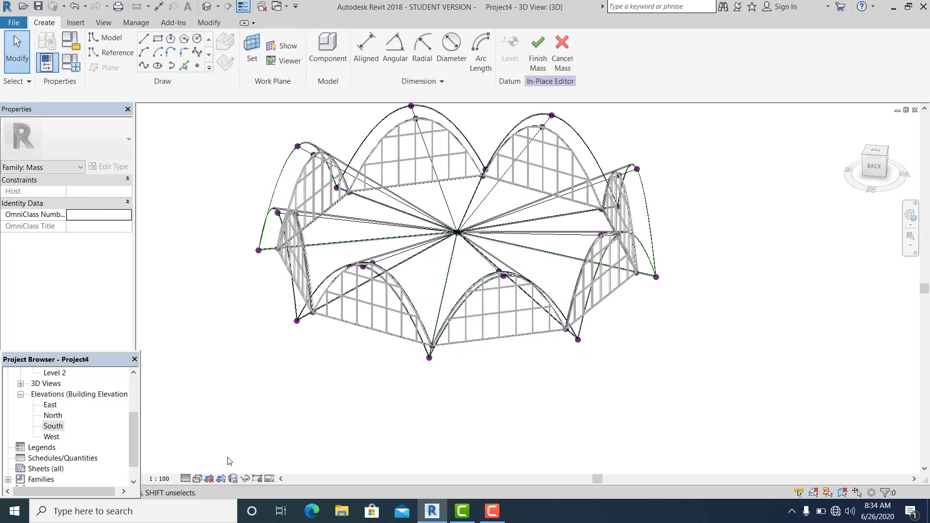
left_click(198, 479)
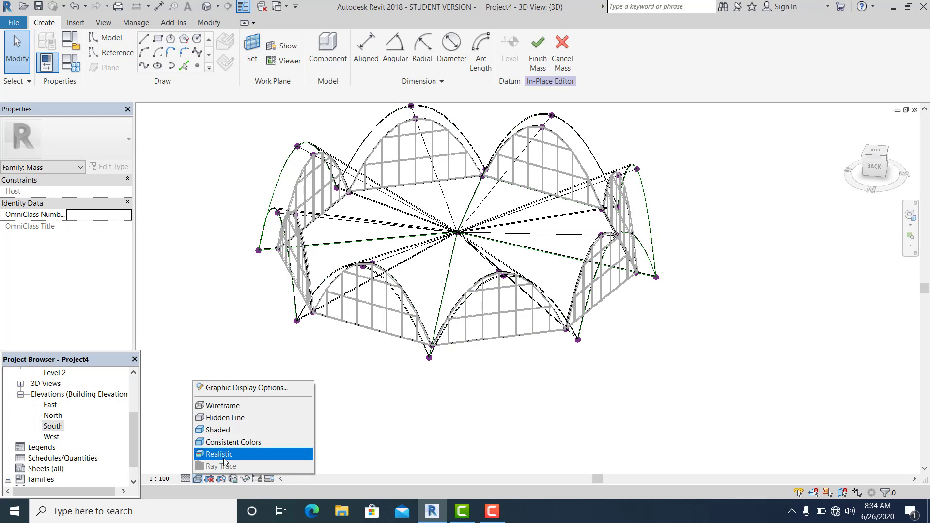
left_click(224, 457)
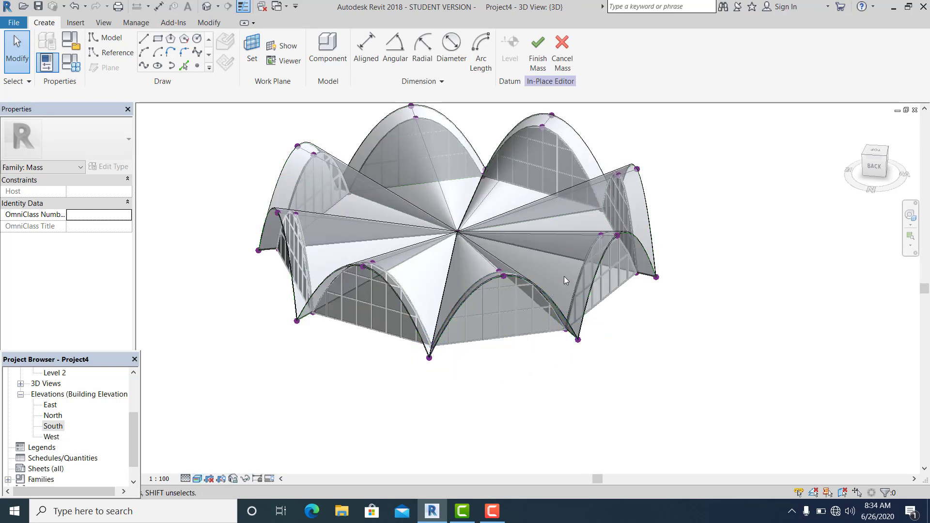
Step: Examine the arches, roof surfaces and curtain-walled infills of the canopy from all sides
left_click(575, 271)
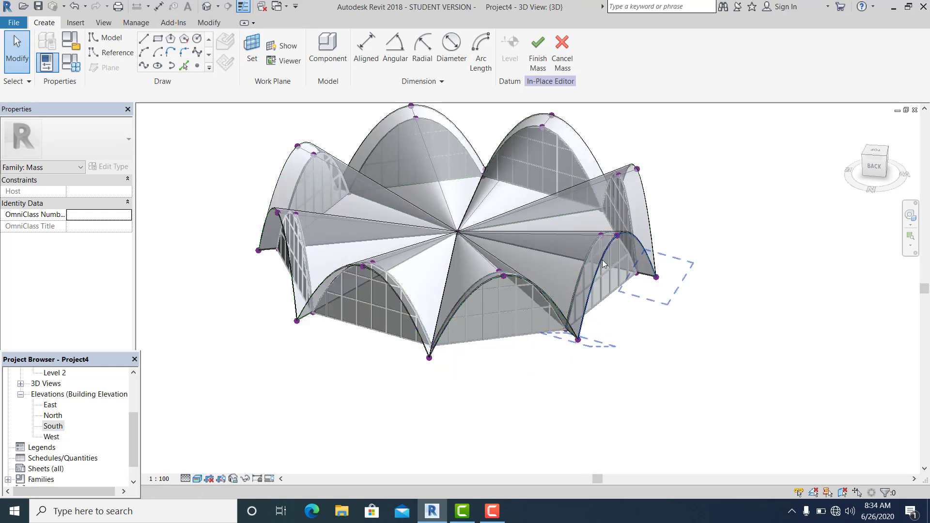
scroll(554, 333, "up", 1)
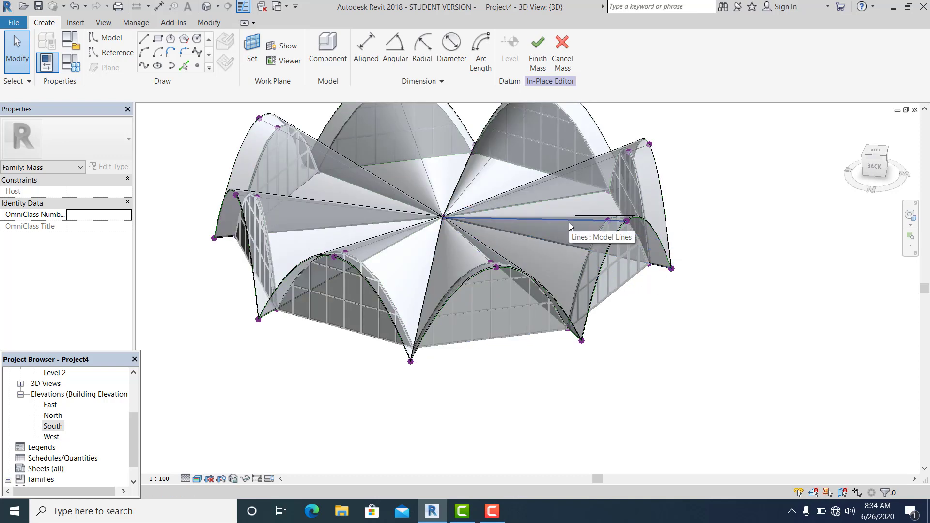
left_click(558, 243)
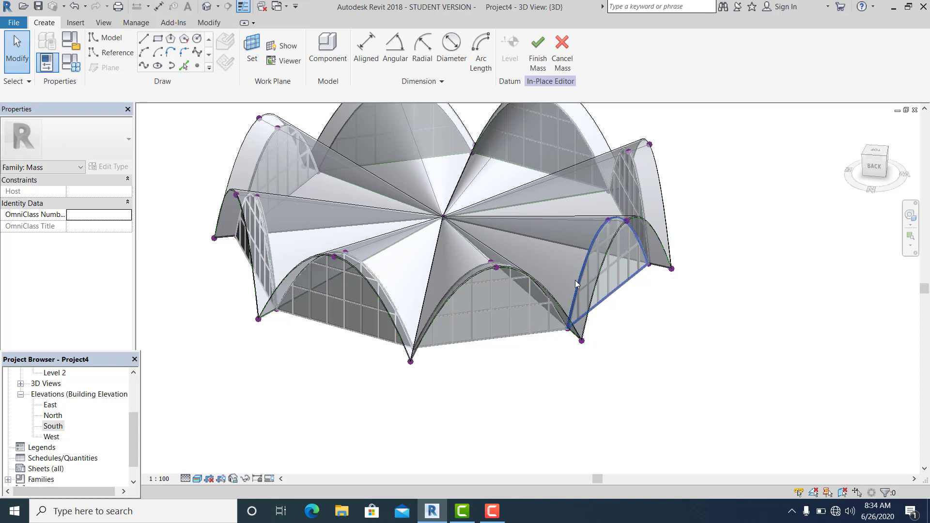
middle_click_drag(515, 392, 509, 382)
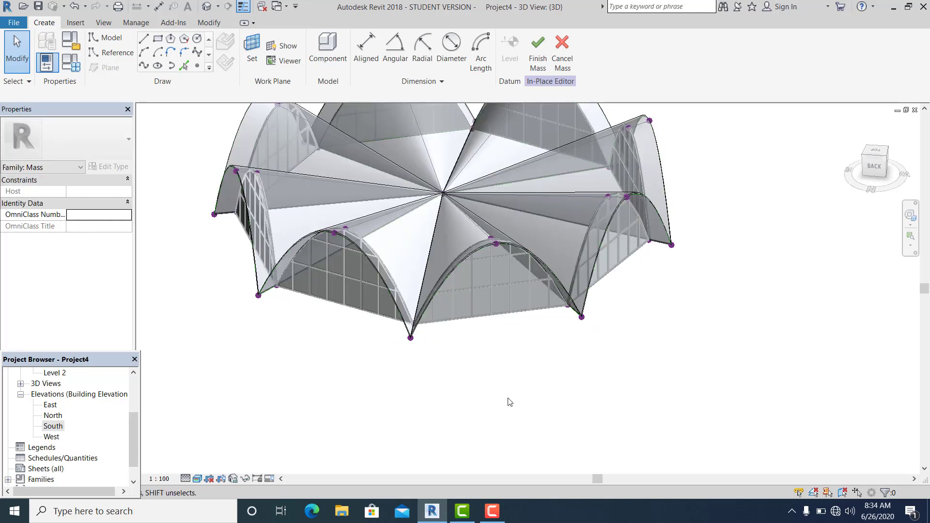
scroll(509, 398, "down", 1)
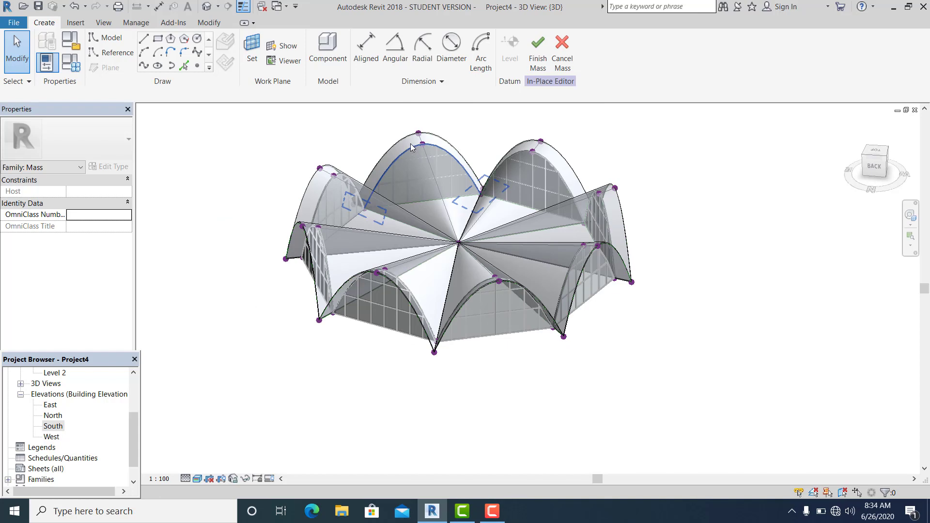
middle_click_drag(481, 381, 498, 419, "shift")
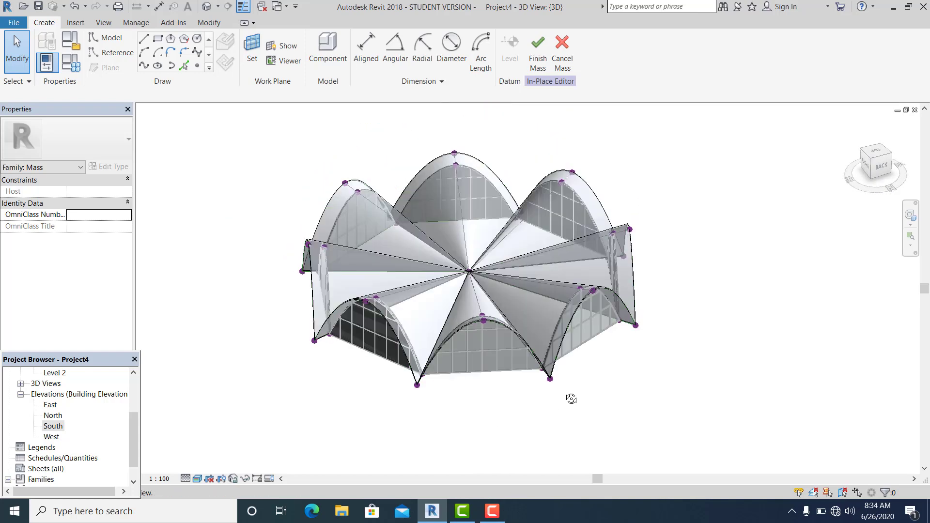
mouse_move(571, 399)
middle_mouse_down("shift")
mouse_move(556, 368)
mouse_move(535, 361)
mouse_move(567, 380)
mouse_move(621, 386)
middle_mouse_up("shift")
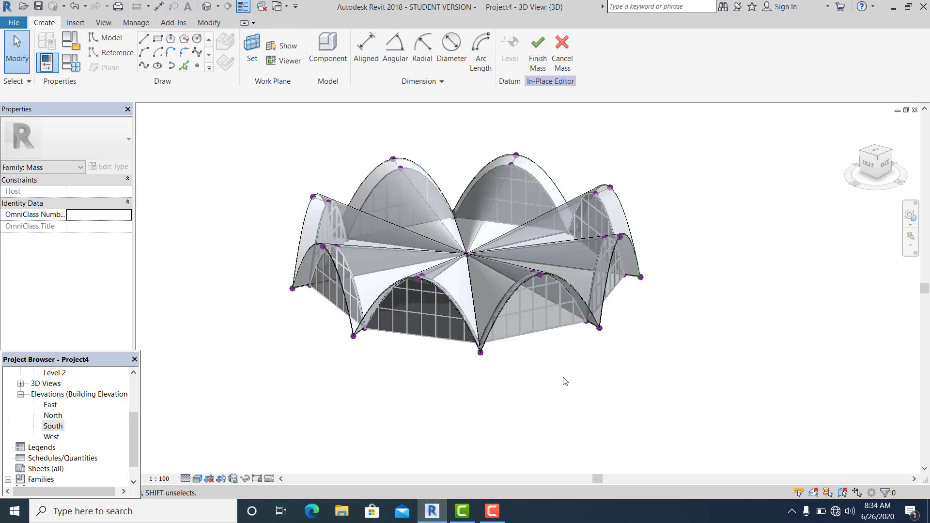
mouse_move(529, 395)
middle_mouse_down("shift")
mouse_move(557, 399)
mouse_move(579, 426)
mouse_move(575, 414)
mouse_move(595, 376)
middle_mouse_up("shift")
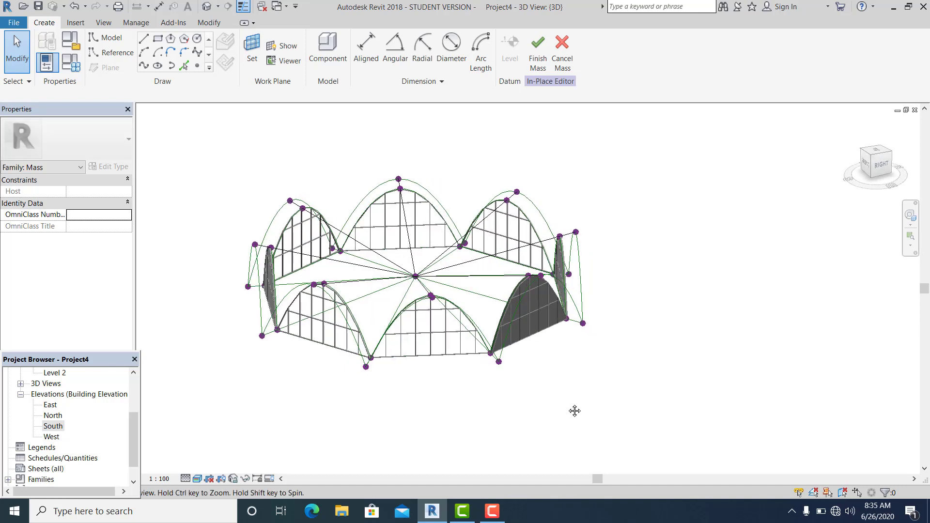
mouse_move(575, 411)
middle_mouse_down("shift")
mouse_move(562, 409)
mouse_move(630, 404)
middle_mouse_up("shift")
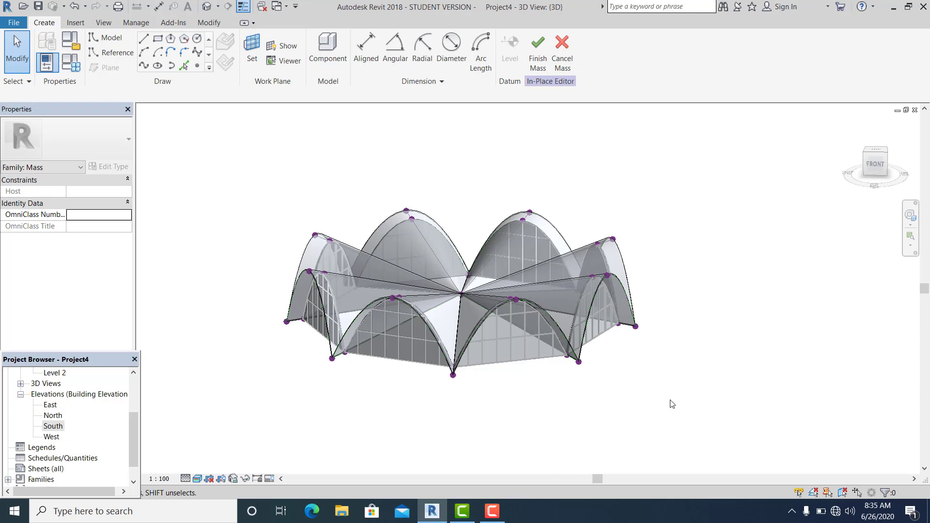
scroll(540, 387, "up", 2)
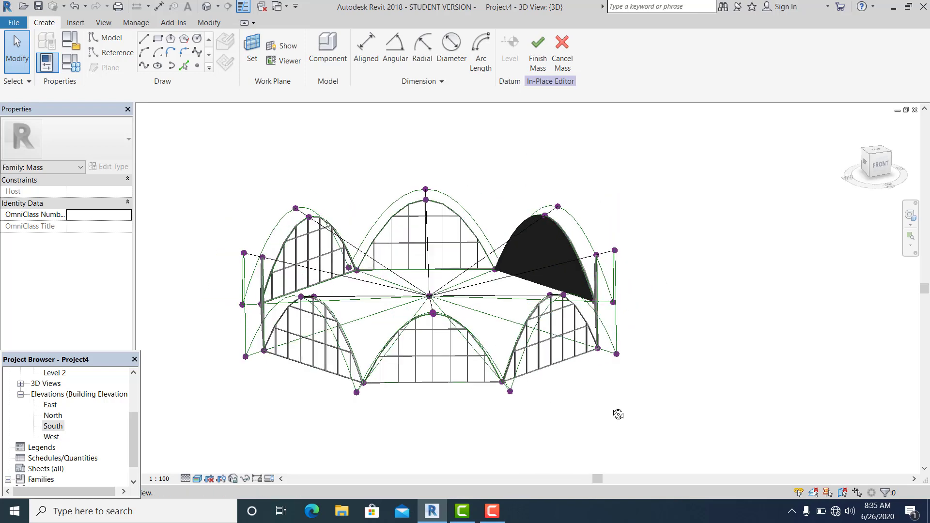
mouse_move(653, 414)
middle_mouse_down("shift")
mouse_move(673, 368)
mouse_move(656, 380)
mouse_move(722, 375)
mouse_move(691, 366)
middle_mouse_up("shift")
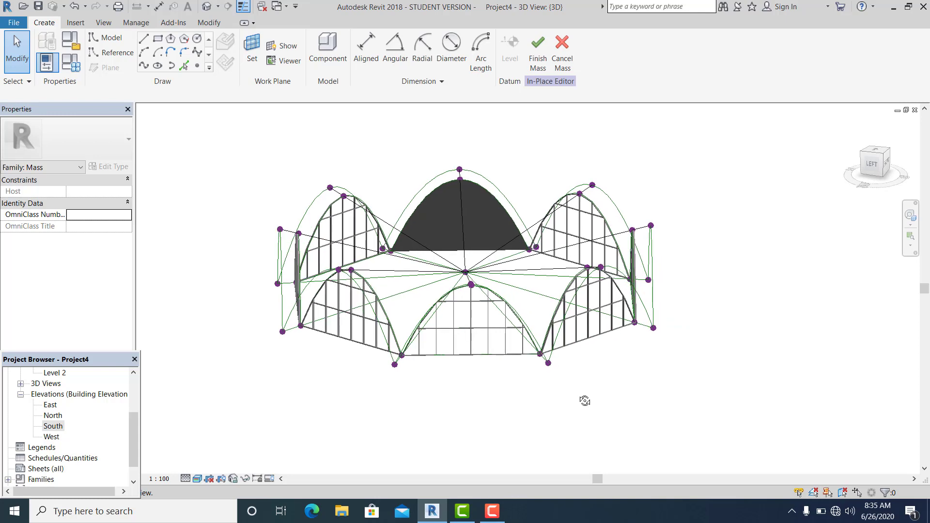
middle_click_drag(612, 391, 636, 397)
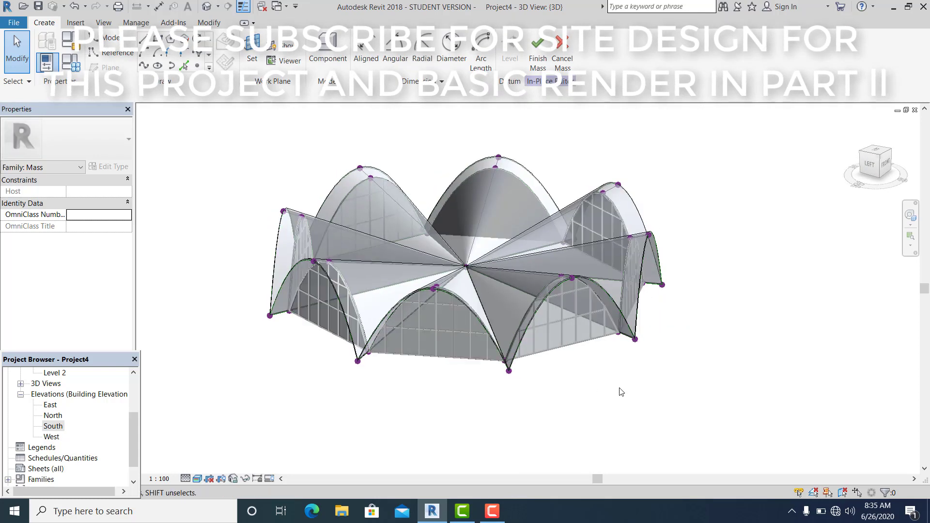
middle_click_drag(633, 398, 633, 398)
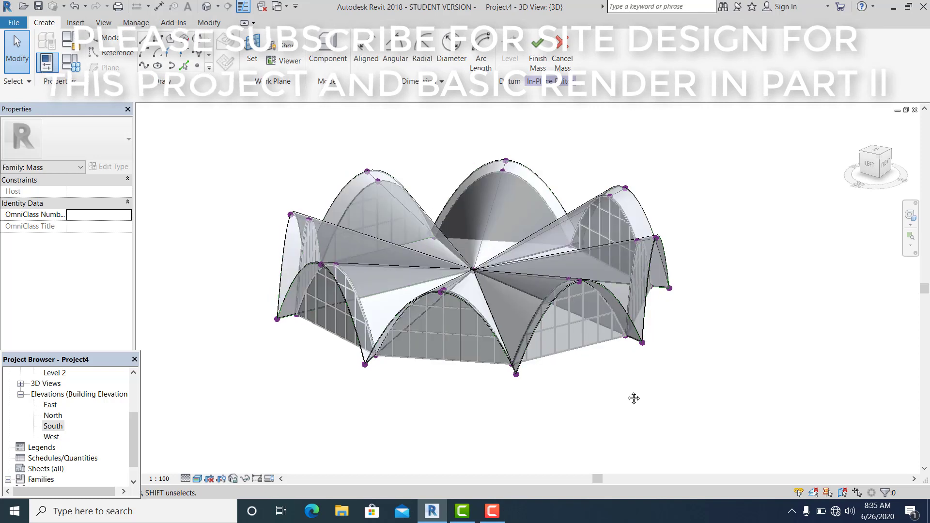
Step: Finish the in-place mass editing and view the whole canopy in the project
scroll(625, 400, "up", 2)
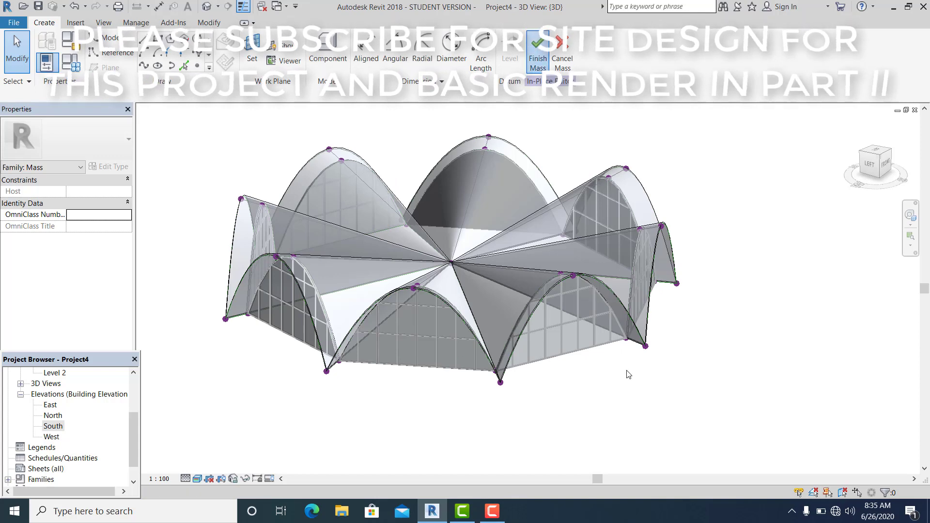
scroll(591, 374, "down", 2)
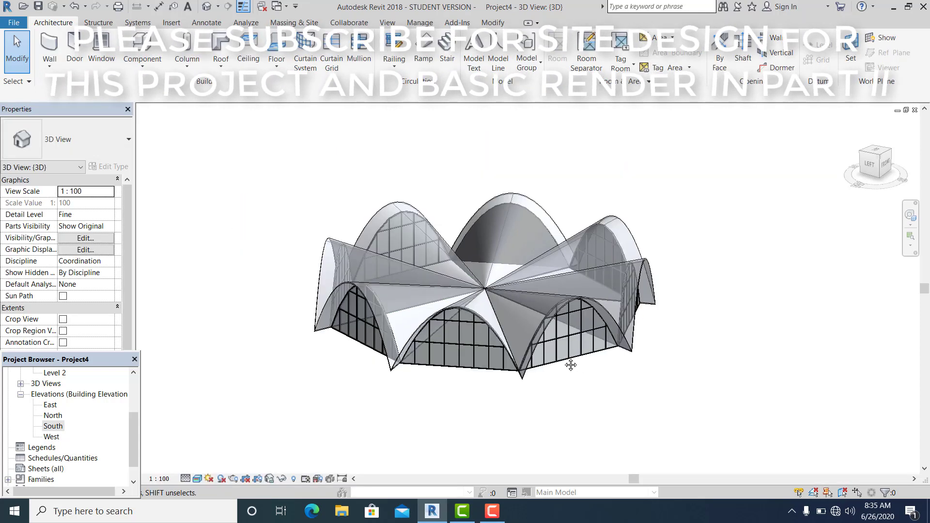
middle_click_drag(570, 365, 549, 347)
Step: Open the Level 1 floor plan
left_click_drag(136, 420, 134, 385)
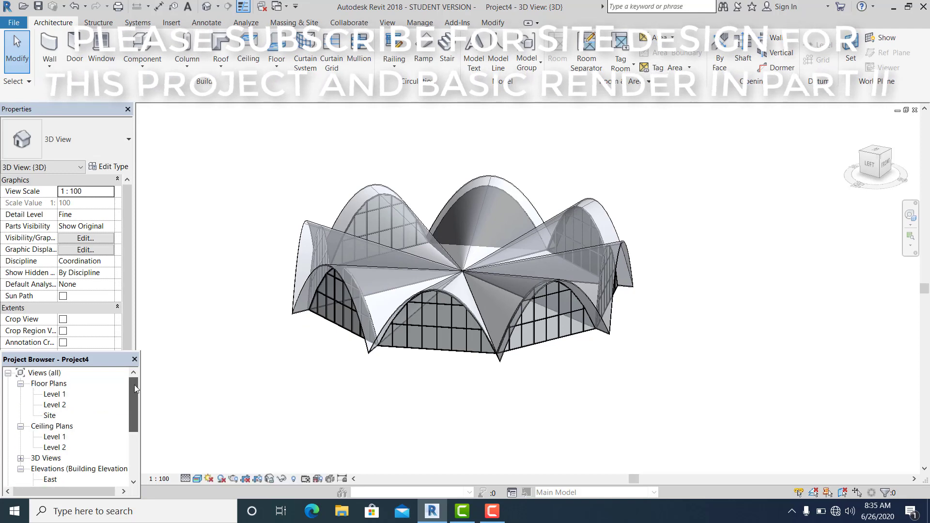
left_click(52, 395)
double_click(52, 395)
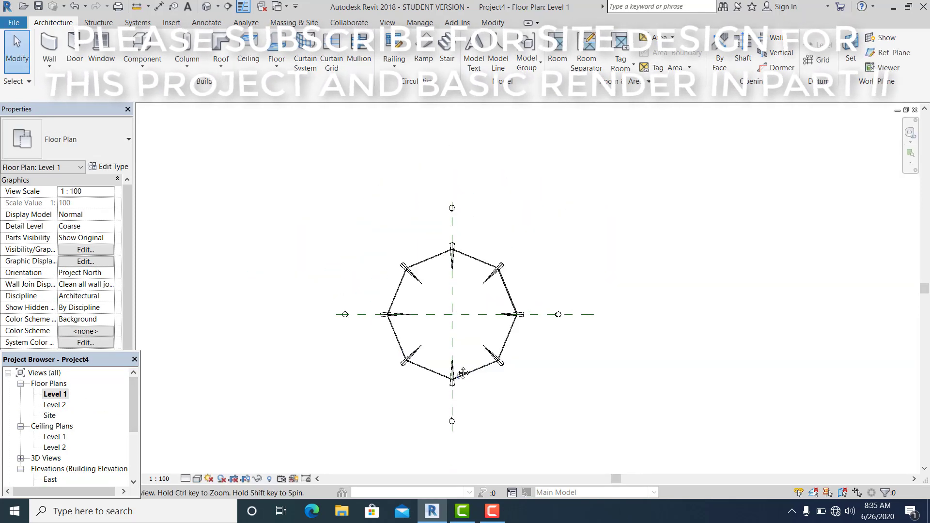
Step: Open the Site floor plan and place a camera southeast of the canopy, aimed northwest across it
left_click(51, 416)
double_click(50, 416)
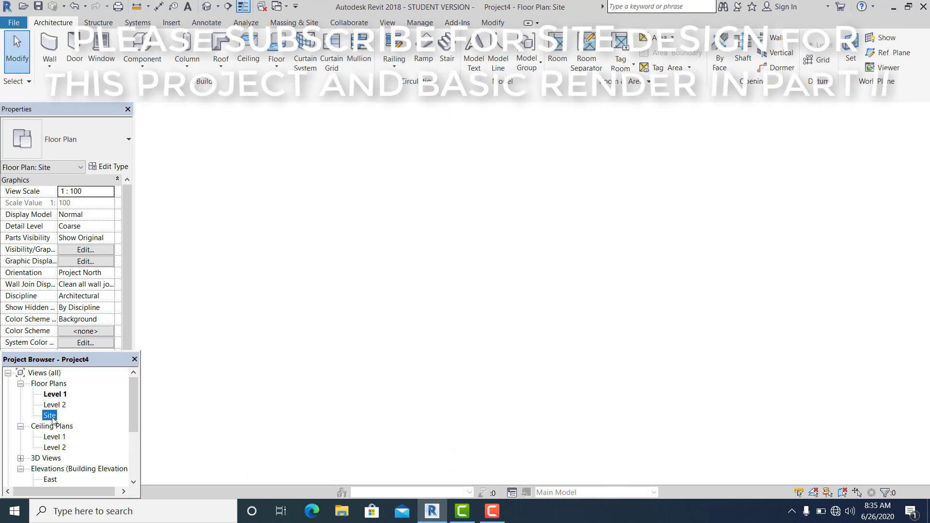
middle_click_drag(565, 369, 552, 333)
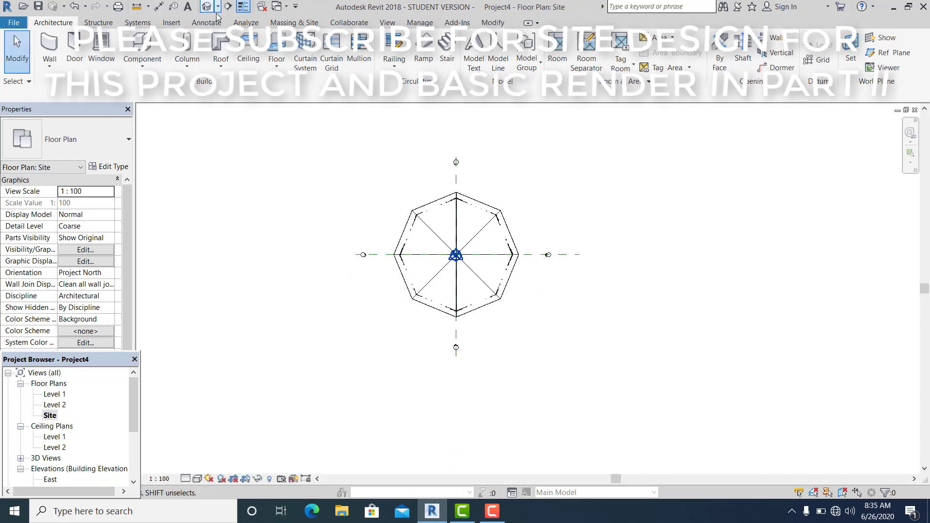
left_click(218, 38)
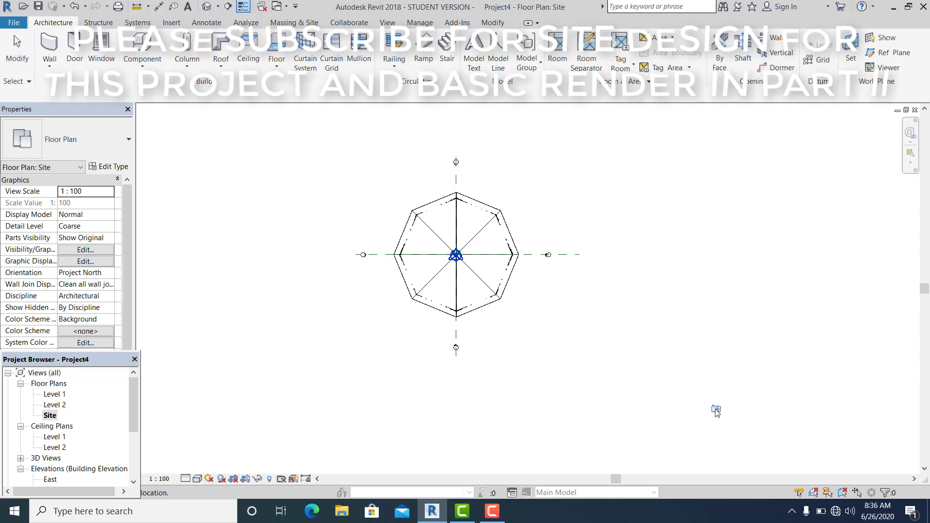
left_click(716, 411)
left_click(349, 155)
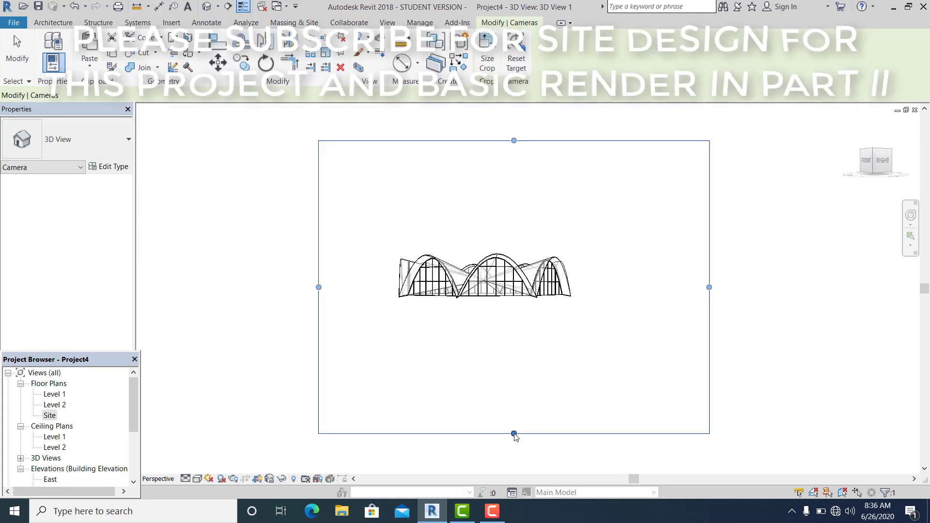
Step: Tighten all four sides of the camera view's crop region around the arched canopy
left_click_drag(514, 433, 514, 320)
left_click_drag(514, 140, 518, 242)
left_click_drag(709, 278, 592, 278)
left_click_drag(319, 278, 376, 279)
left_click(364, 373)
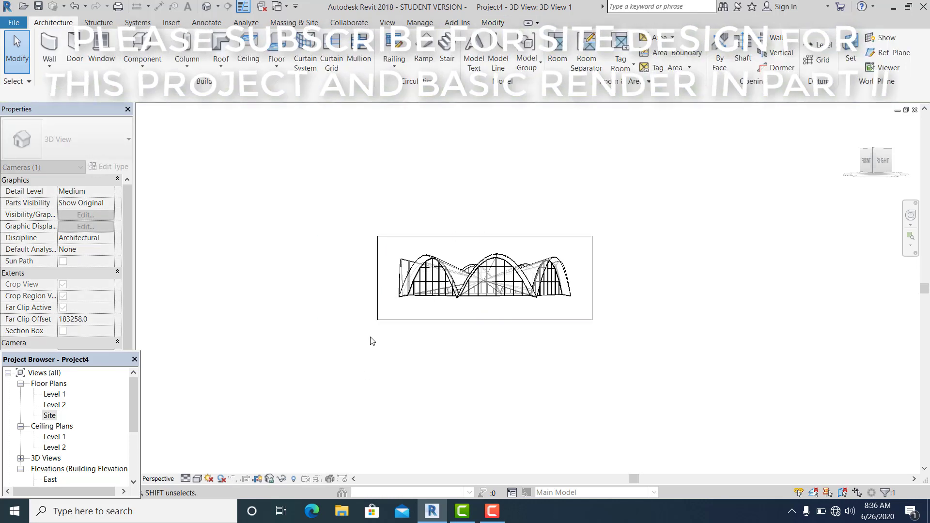
Step: Set the camera view's detail level to Fine and its visual style to Realistic
scroll(372, 338, "up", 1)
left_click(186, 478)
left_click(199, 467)
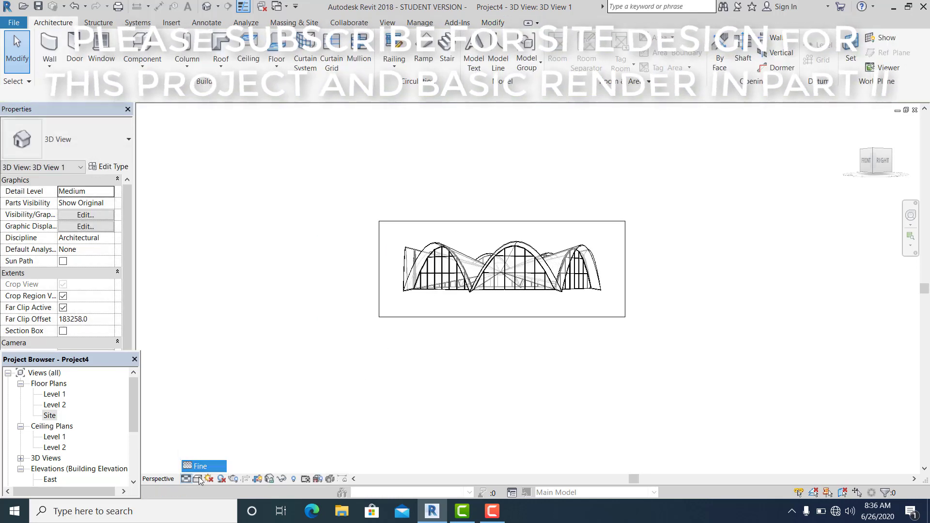
left_click(198, 479)
left_click(218, 454)
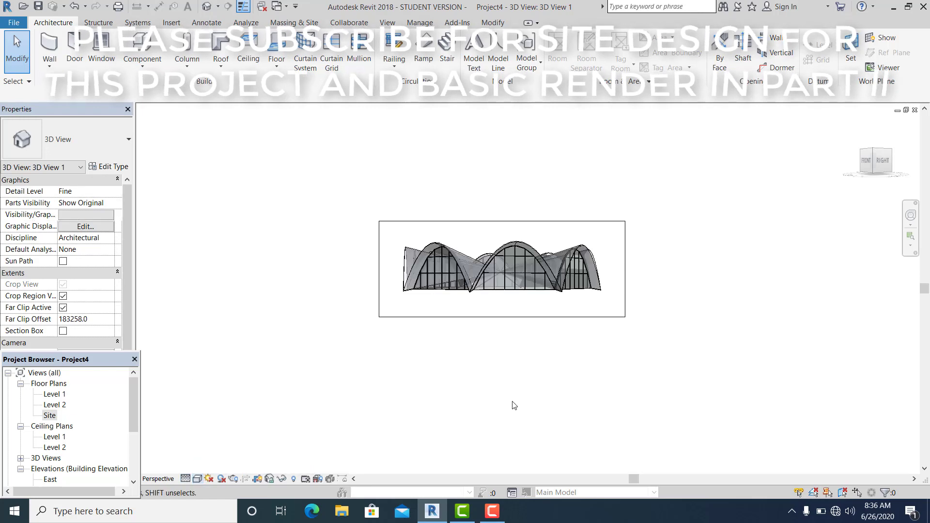
Step: Examine the canopy's arches, roof surfaces and curtain-walled infills up close in the camera view
scroll(455, 281, "up", 1)
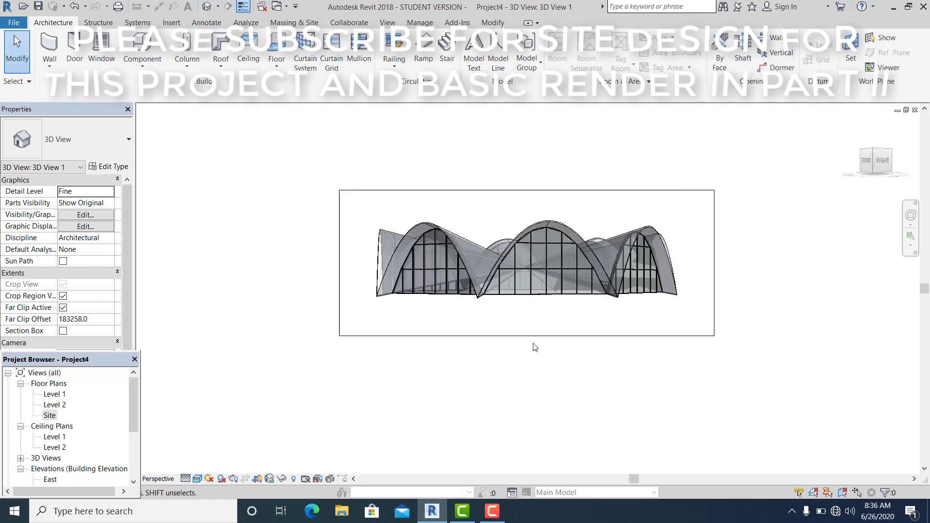
scroll(528, 343, "up", 2)
middle_click_drag(529, 360, 510, 401)
scroll(522, 359, "up", 1)
scroll(522, 372, "down", 1)
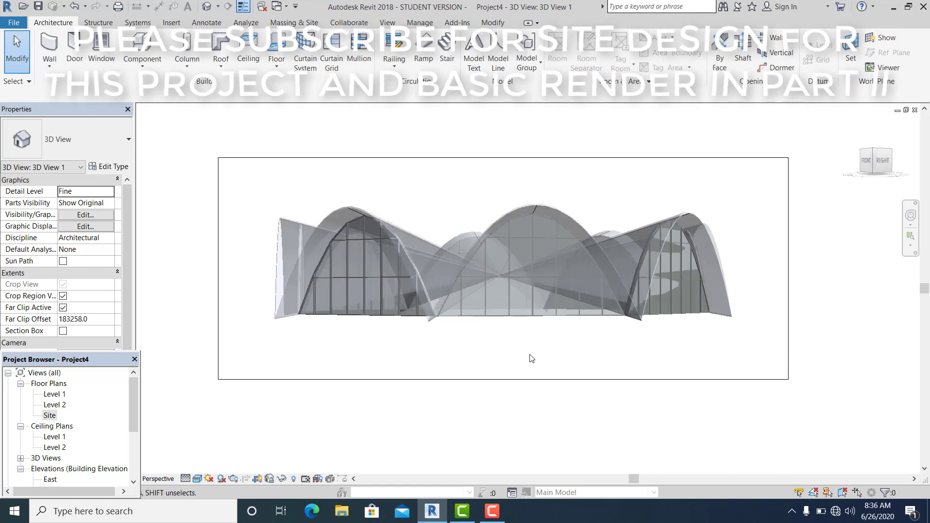
middle_click_drag(530, 357, 504, 369)
scroll(507, 371, "up", 1)
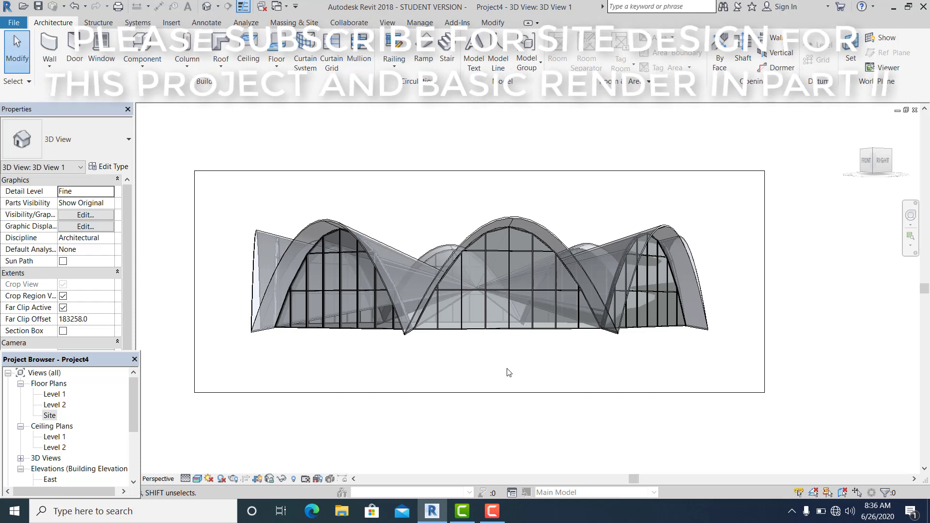
scroll(509, 372, "up", 1)
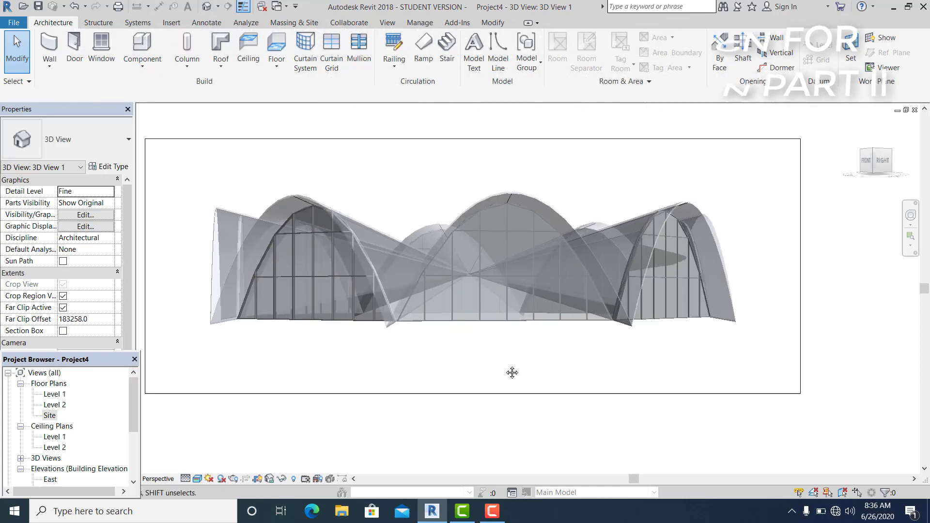